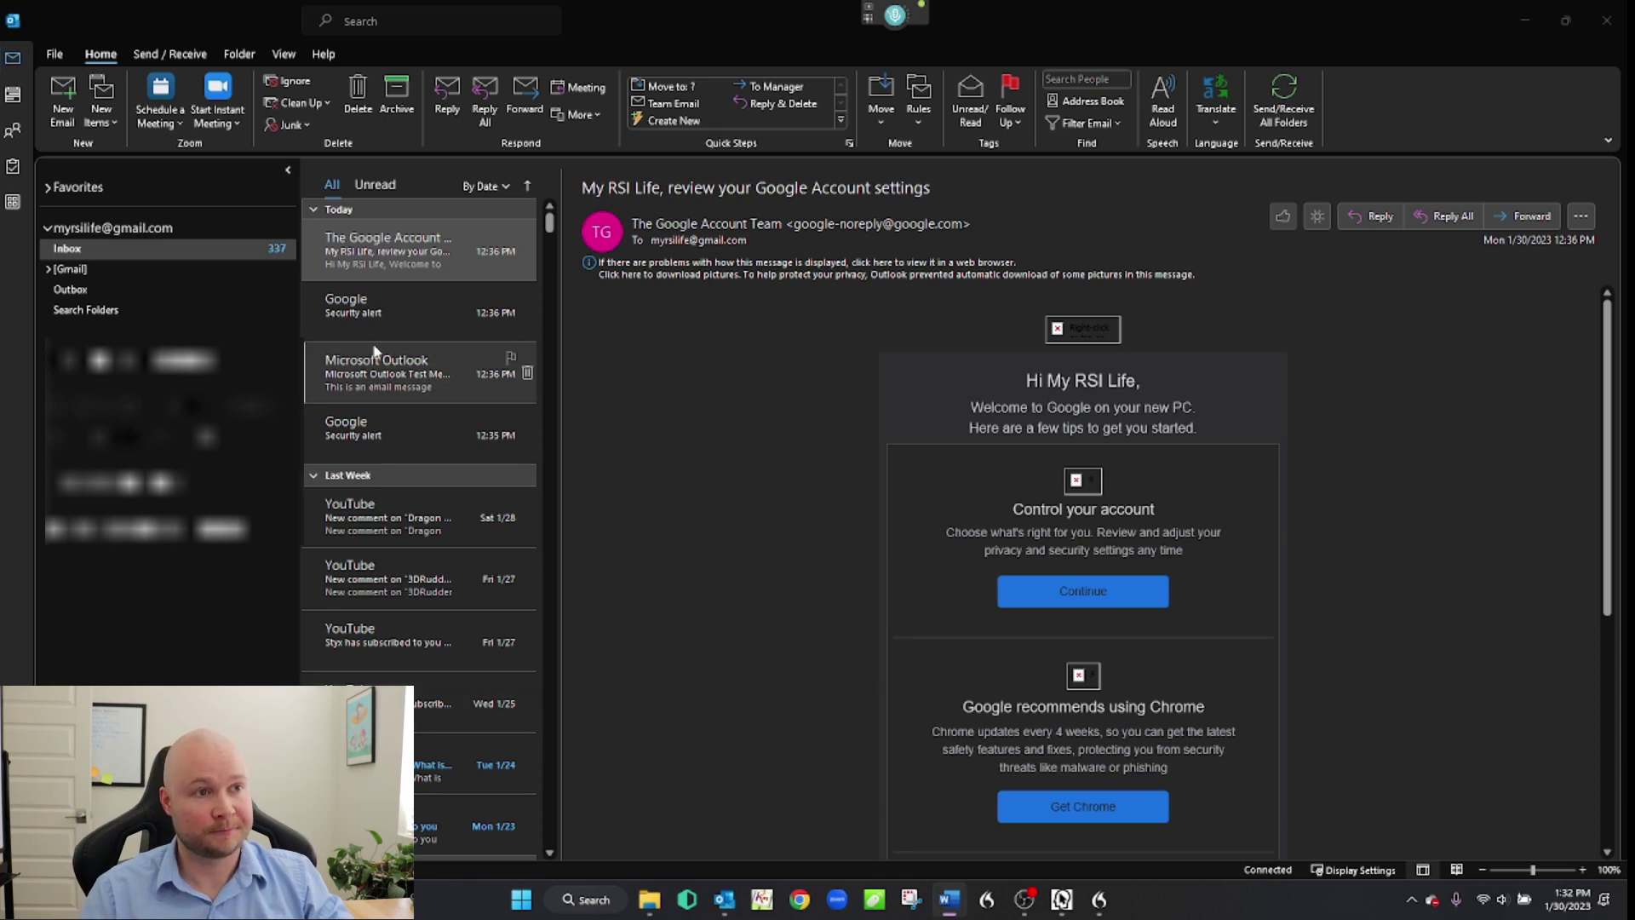
- Preview today's four inbox messages one after another, starting with the Google Account settings review
{"action": "left_click", "coordinate": [404, 274]}
{"action": "left_click", "coordinate": [404, 274]}
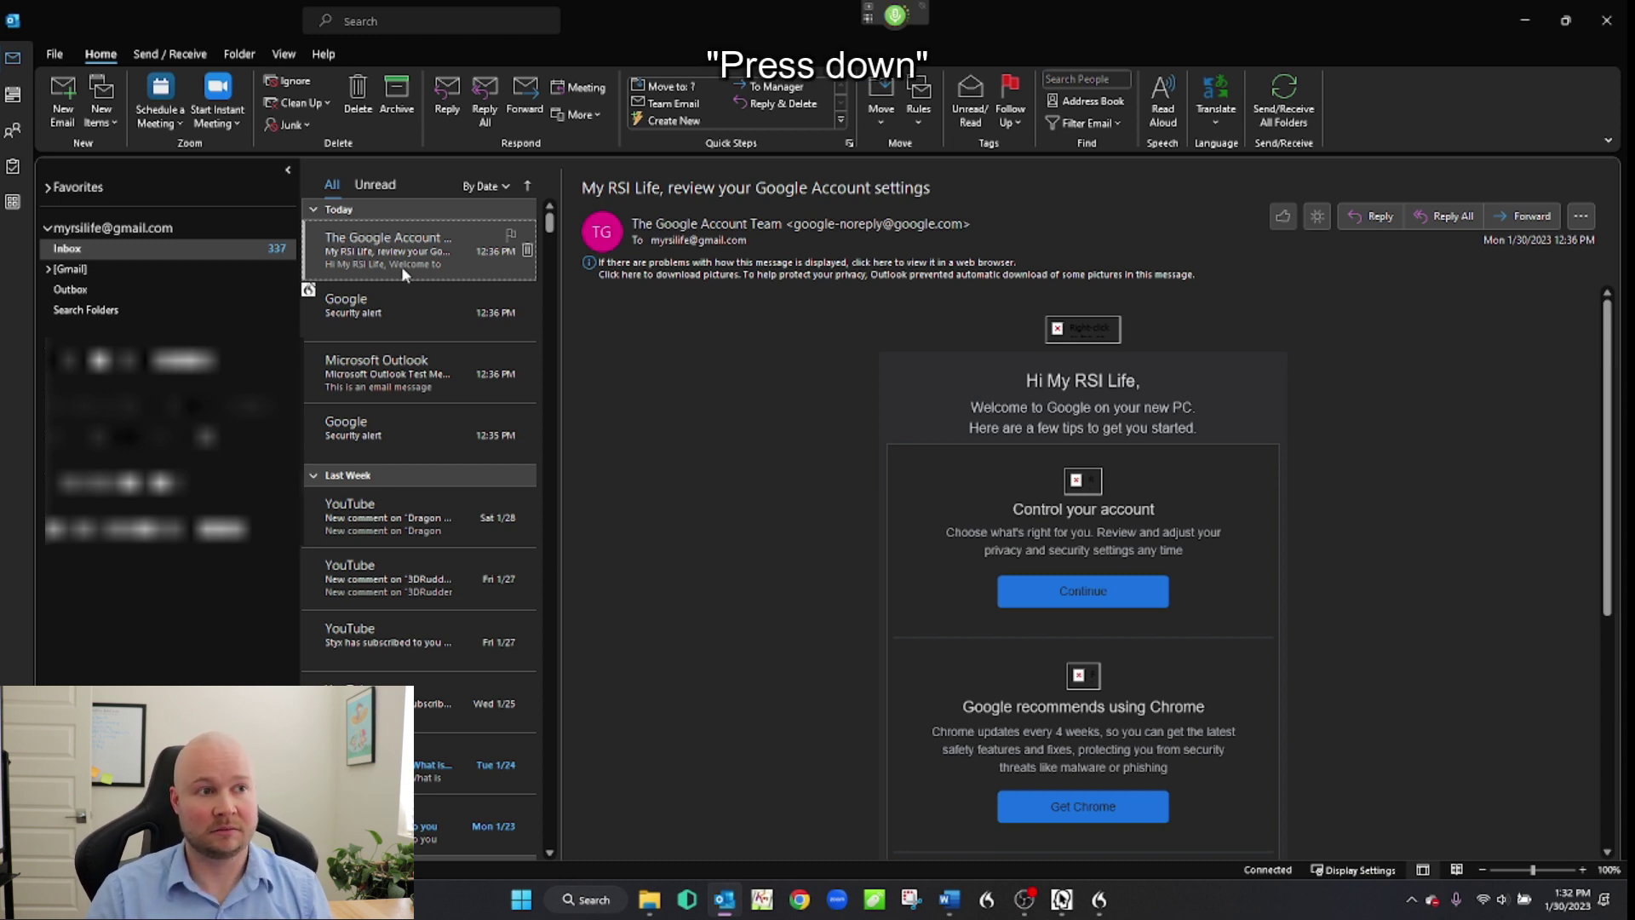
{"action": "key", "text": "Down"}
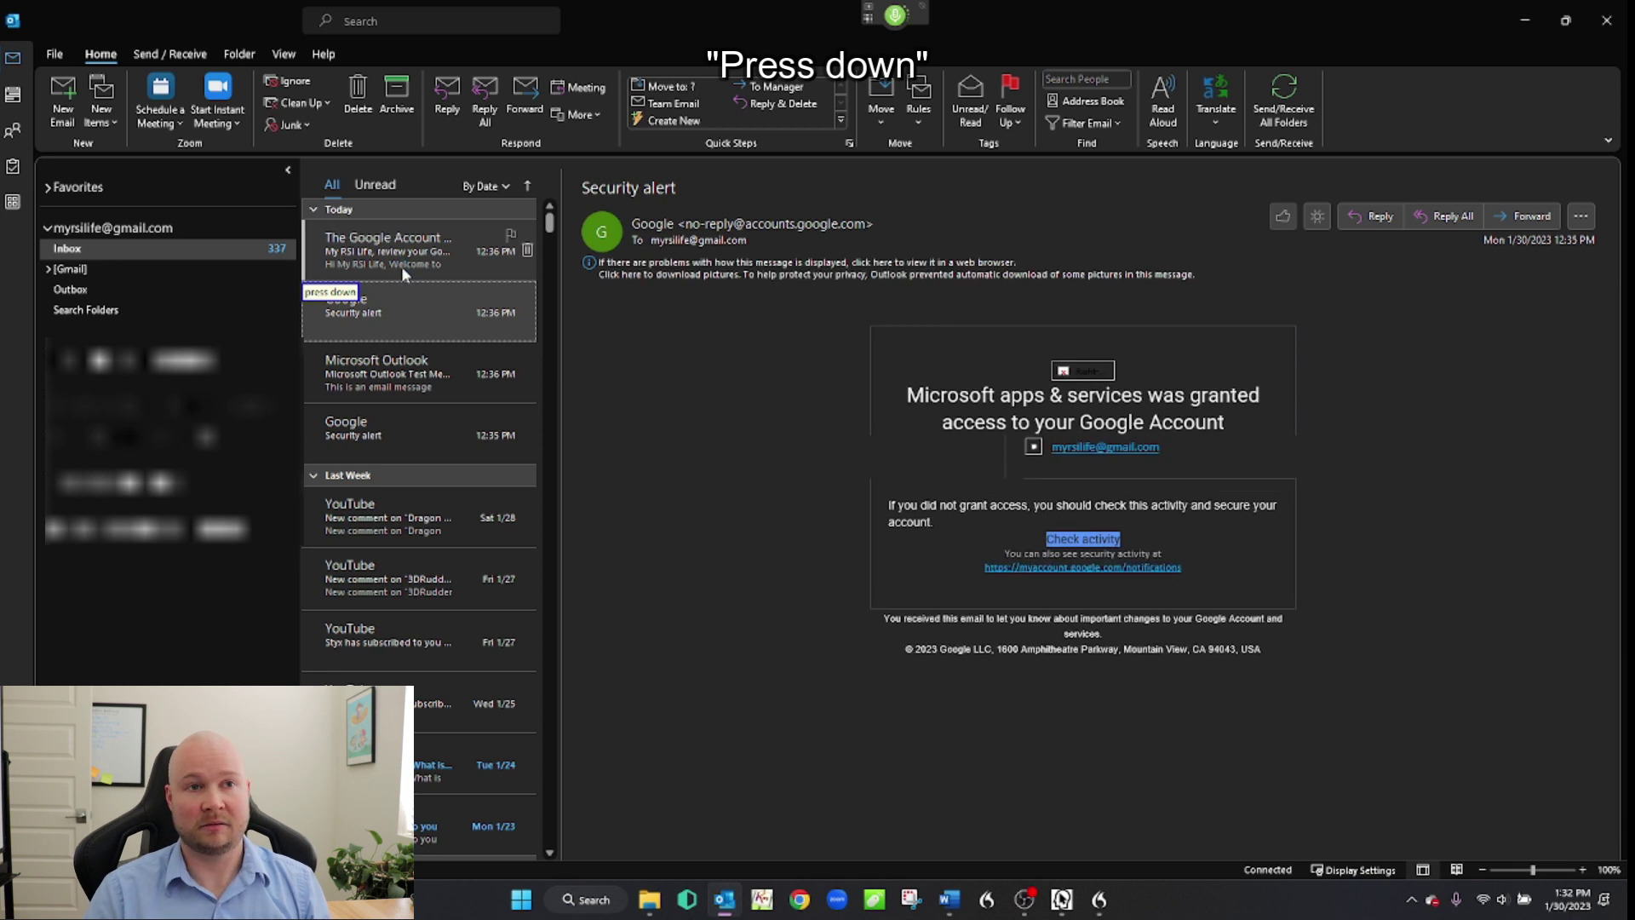
{"action": "key", "text": "Down"}
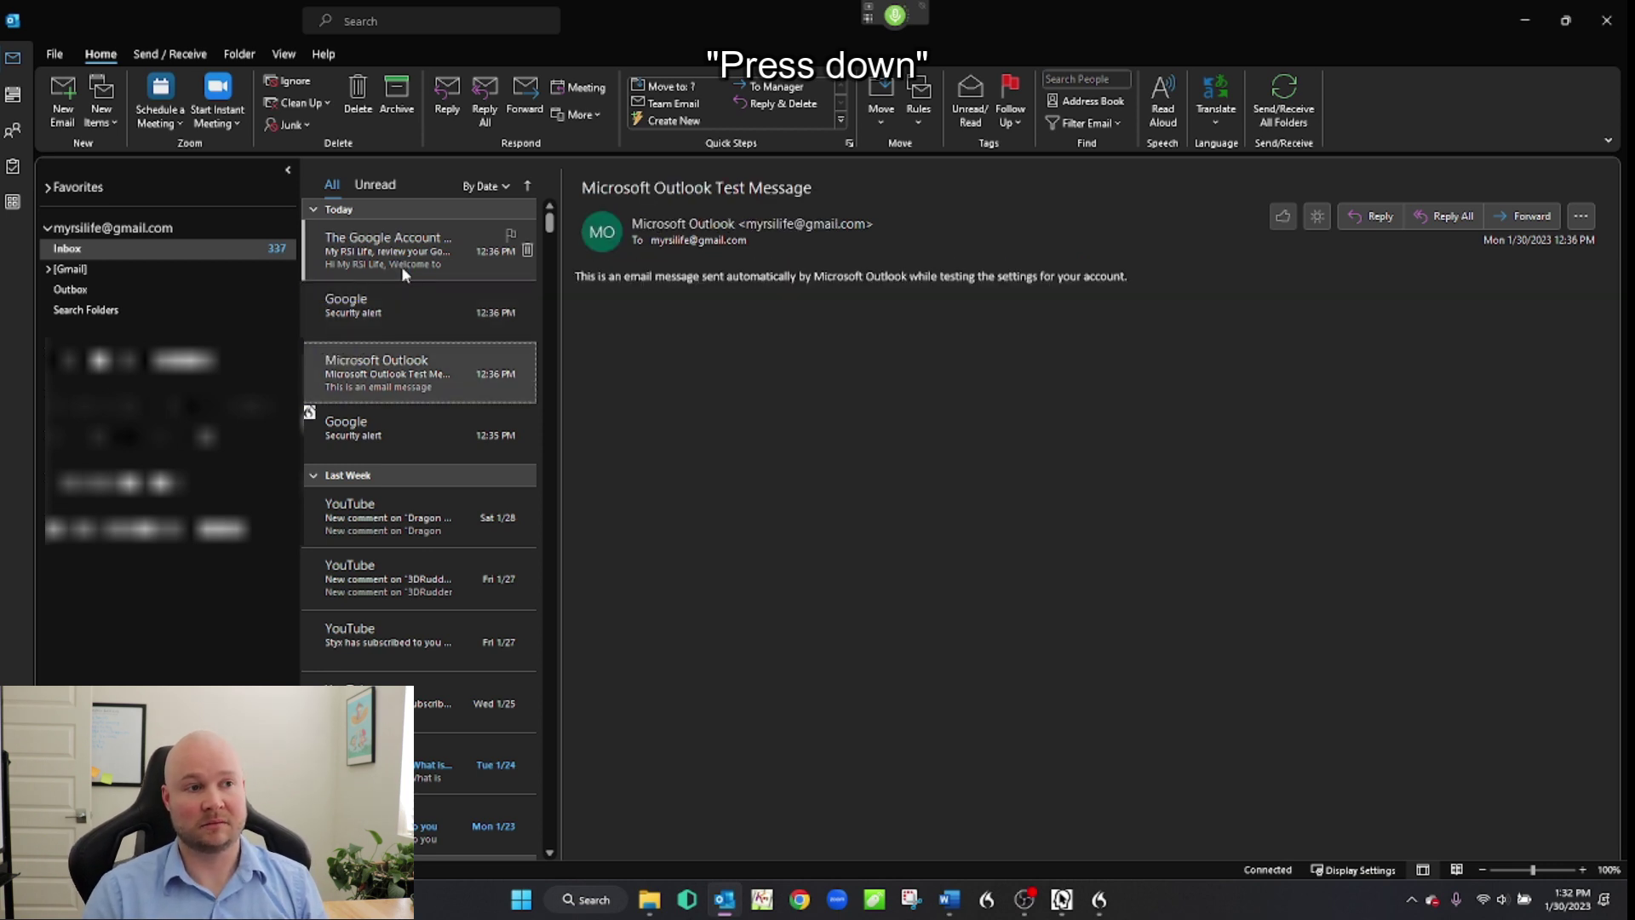
{"action": "key", "text": "Down"}
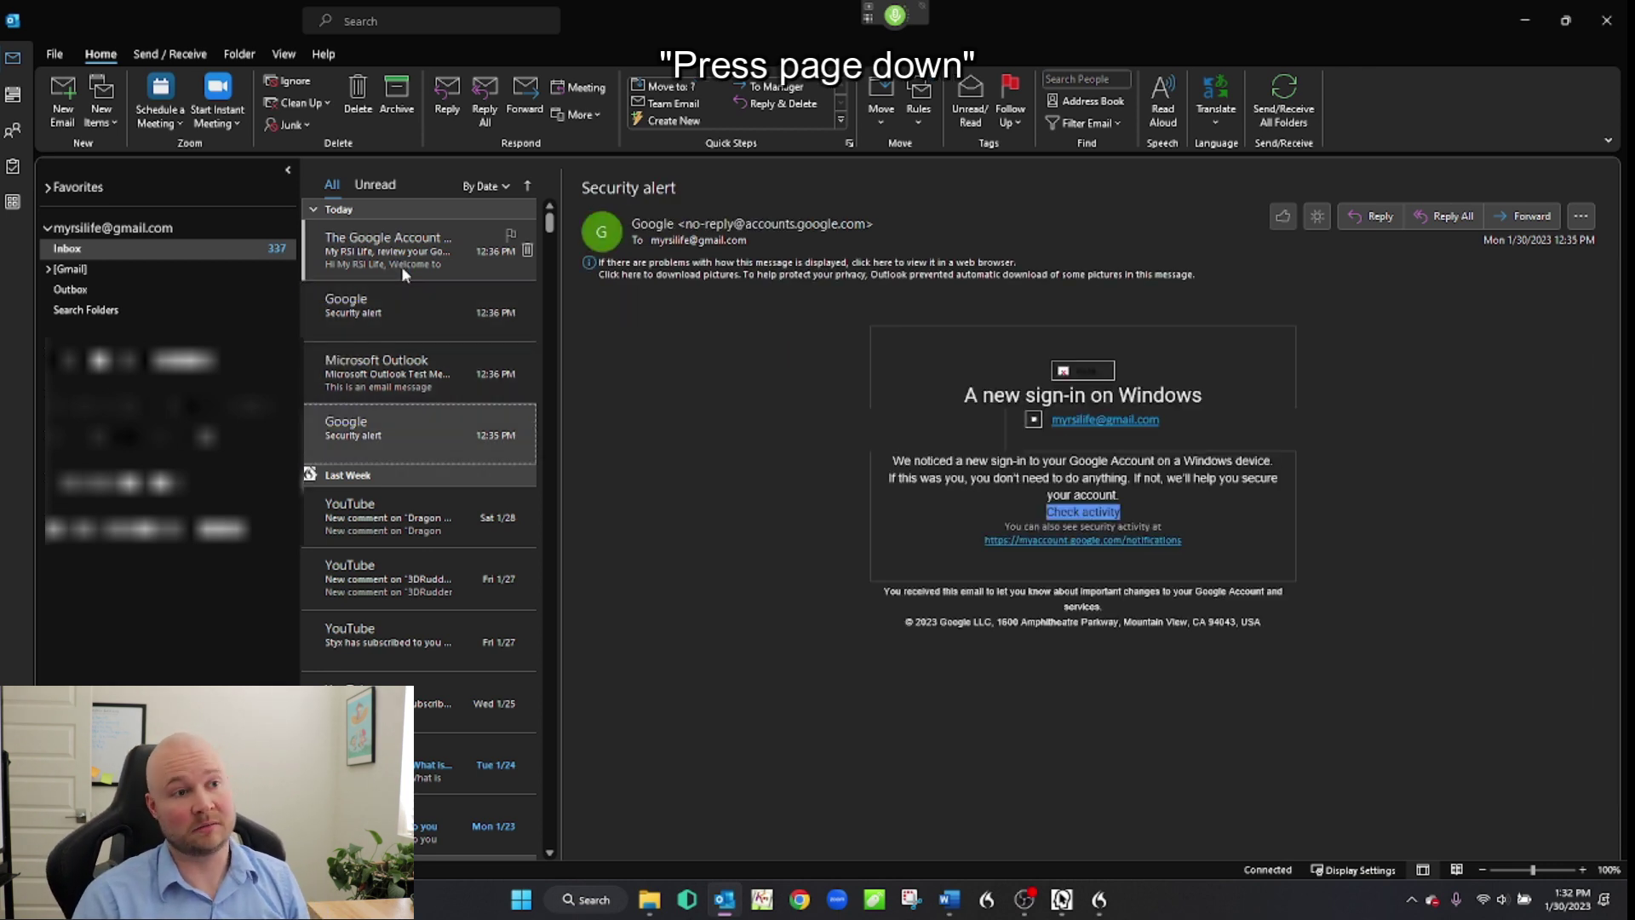
- Page through two screens of the inbox, jump to its newest message, to its oldest, and back to the newest
{"action": "key", "text": "Page_Down"}
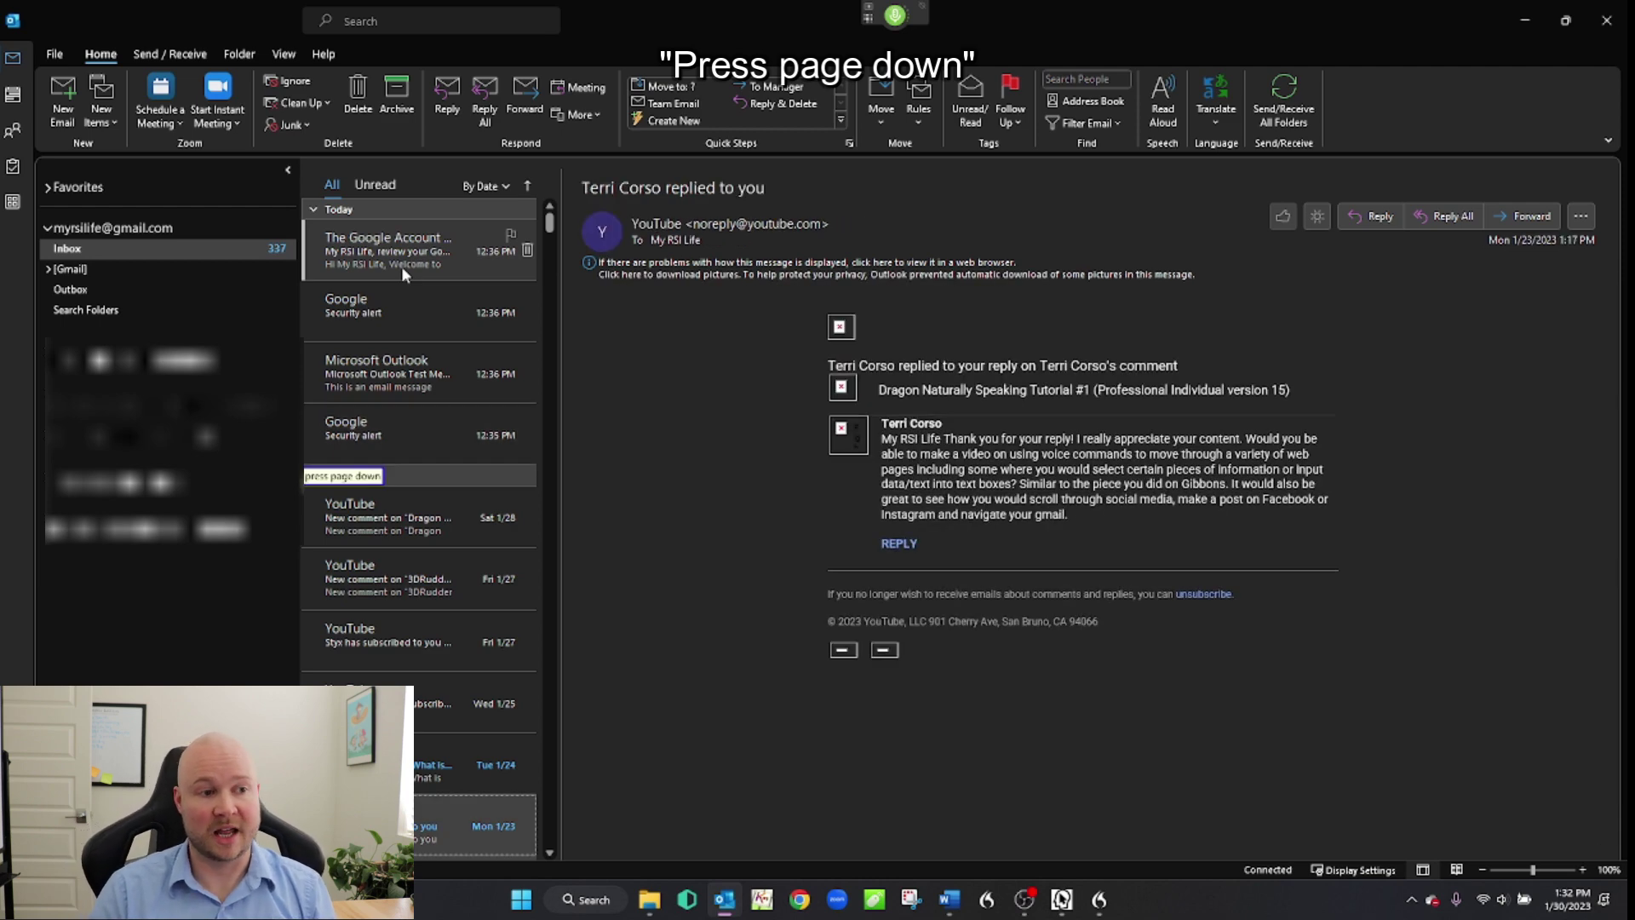
{"action": "key", "text": "Page_Down"}
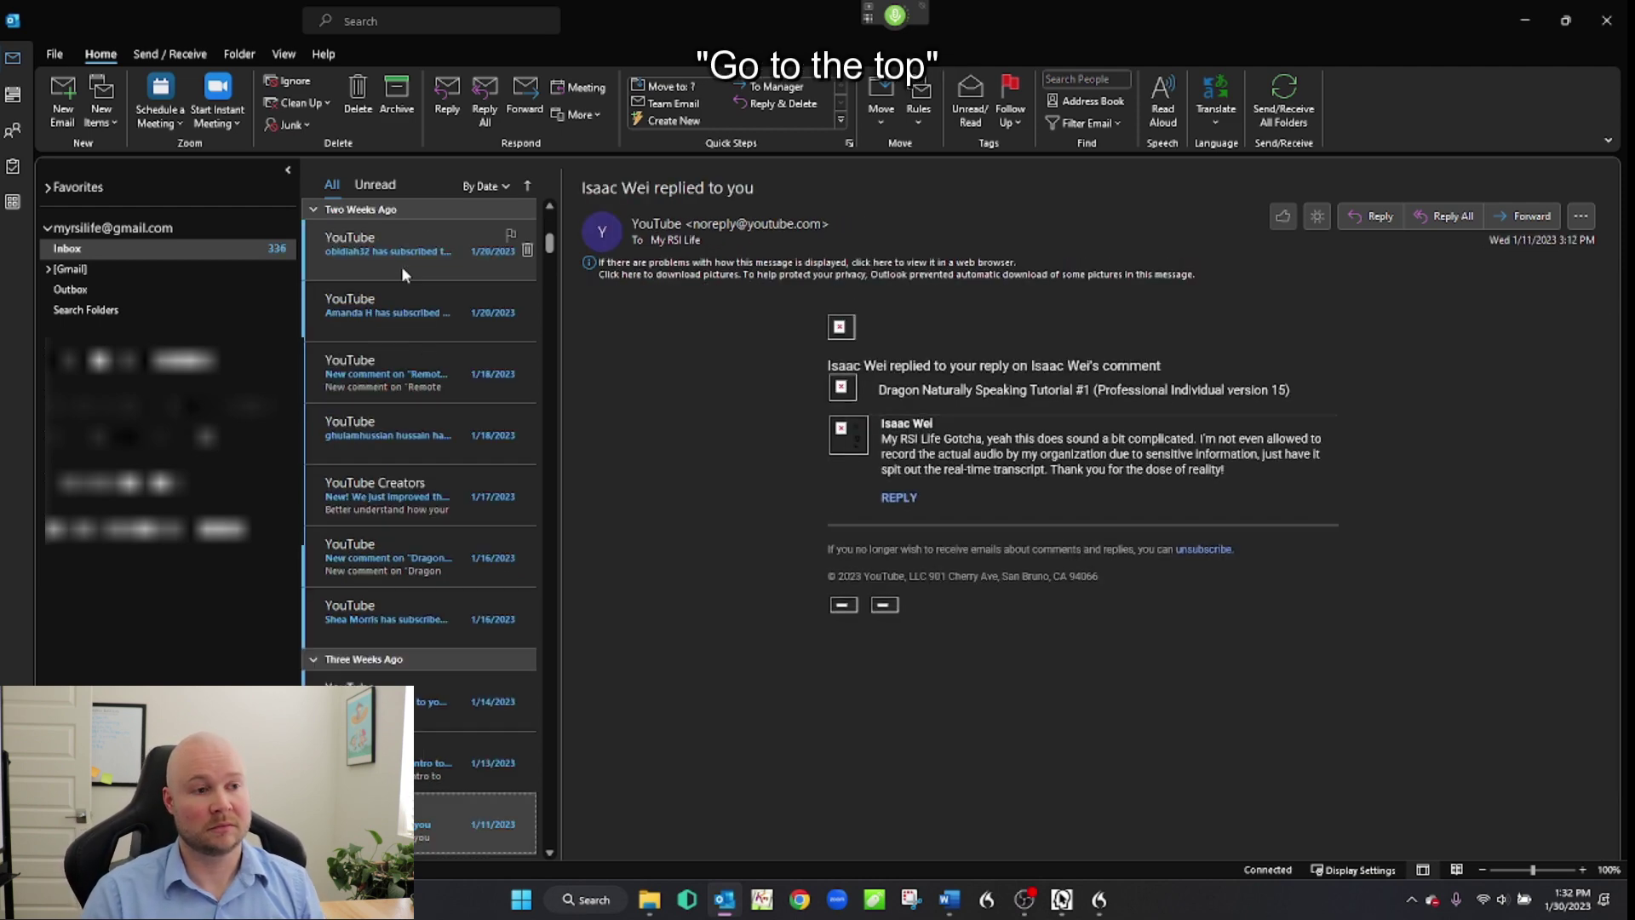
{"action": "key", "text": "ctrl+Home"}
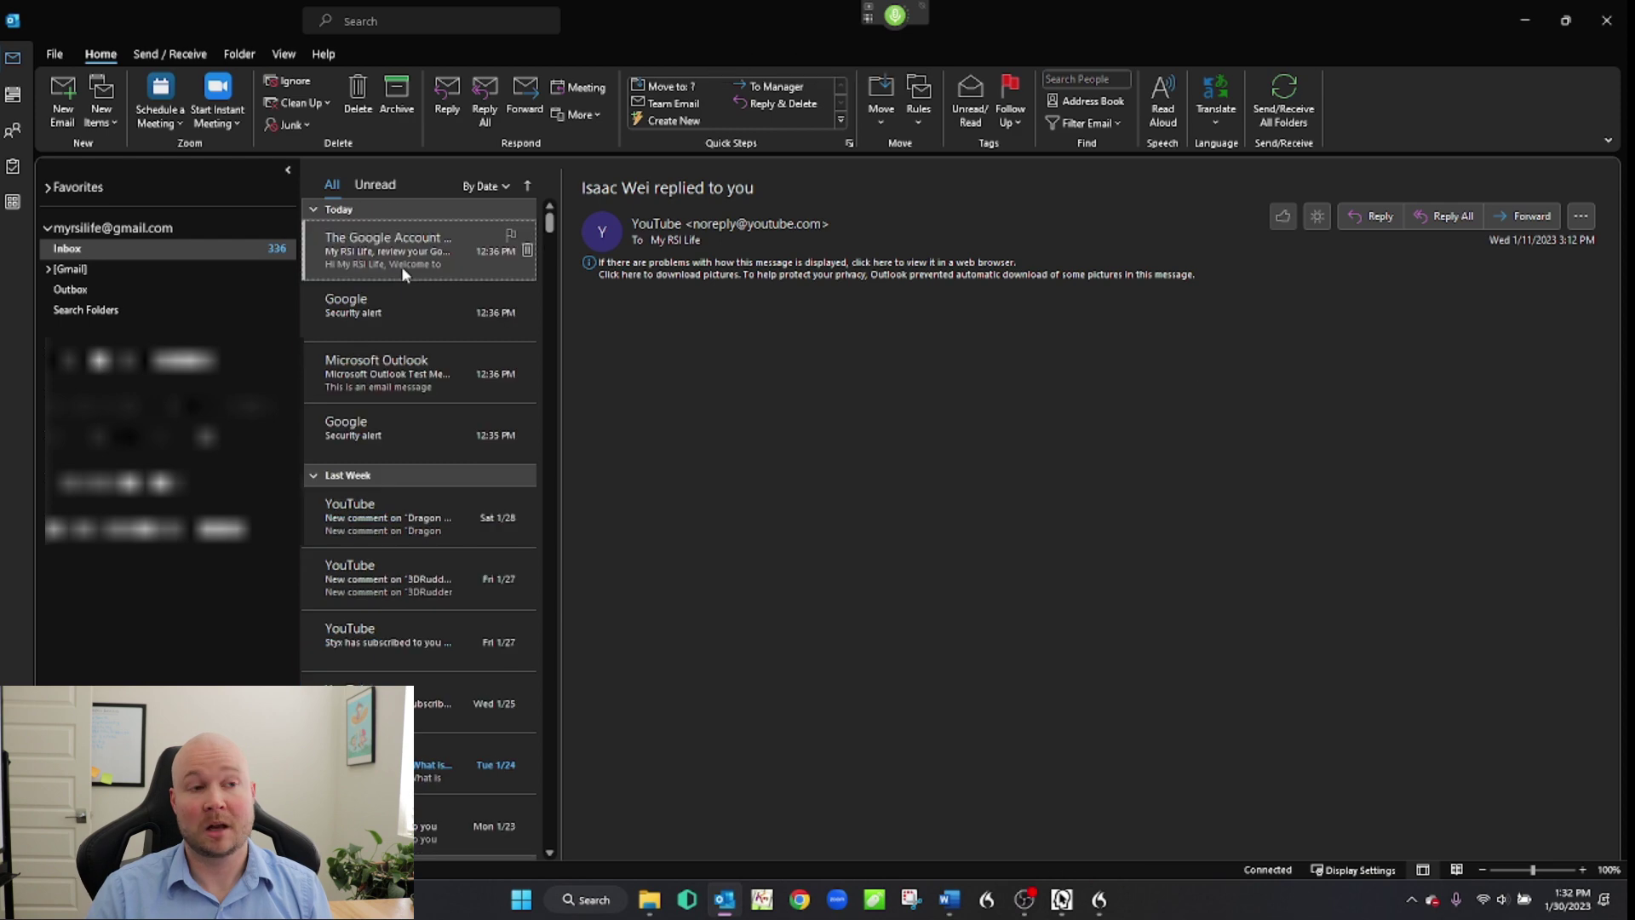
{"action": "key", "text": "ctrl+End"}
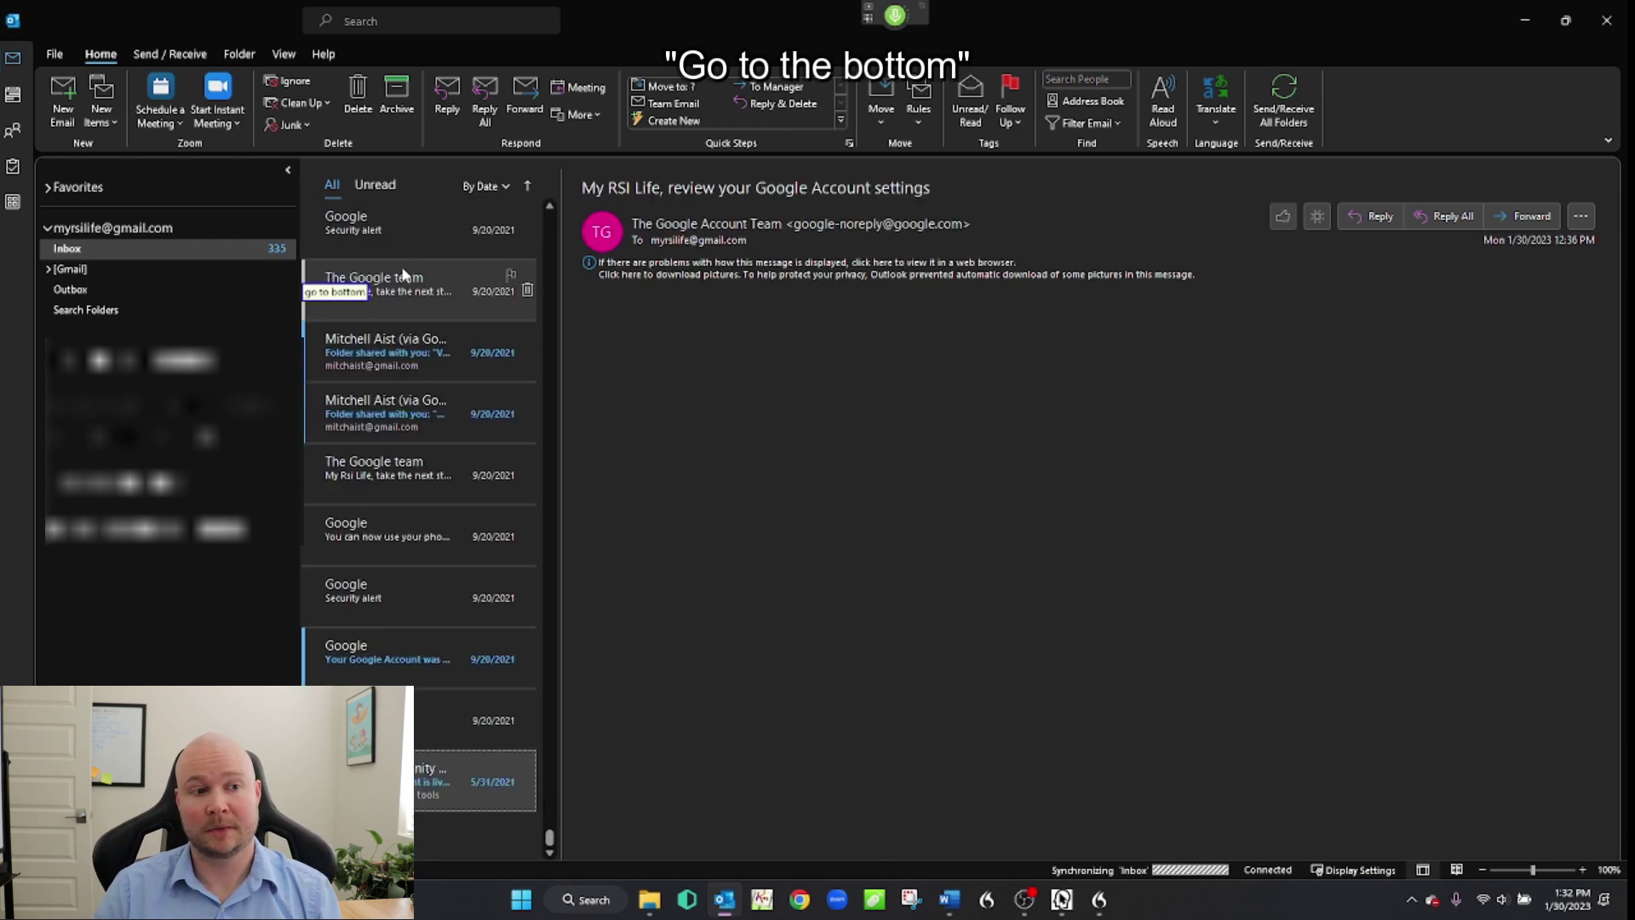
{"action": "key", "text": "ctrl+Home"}
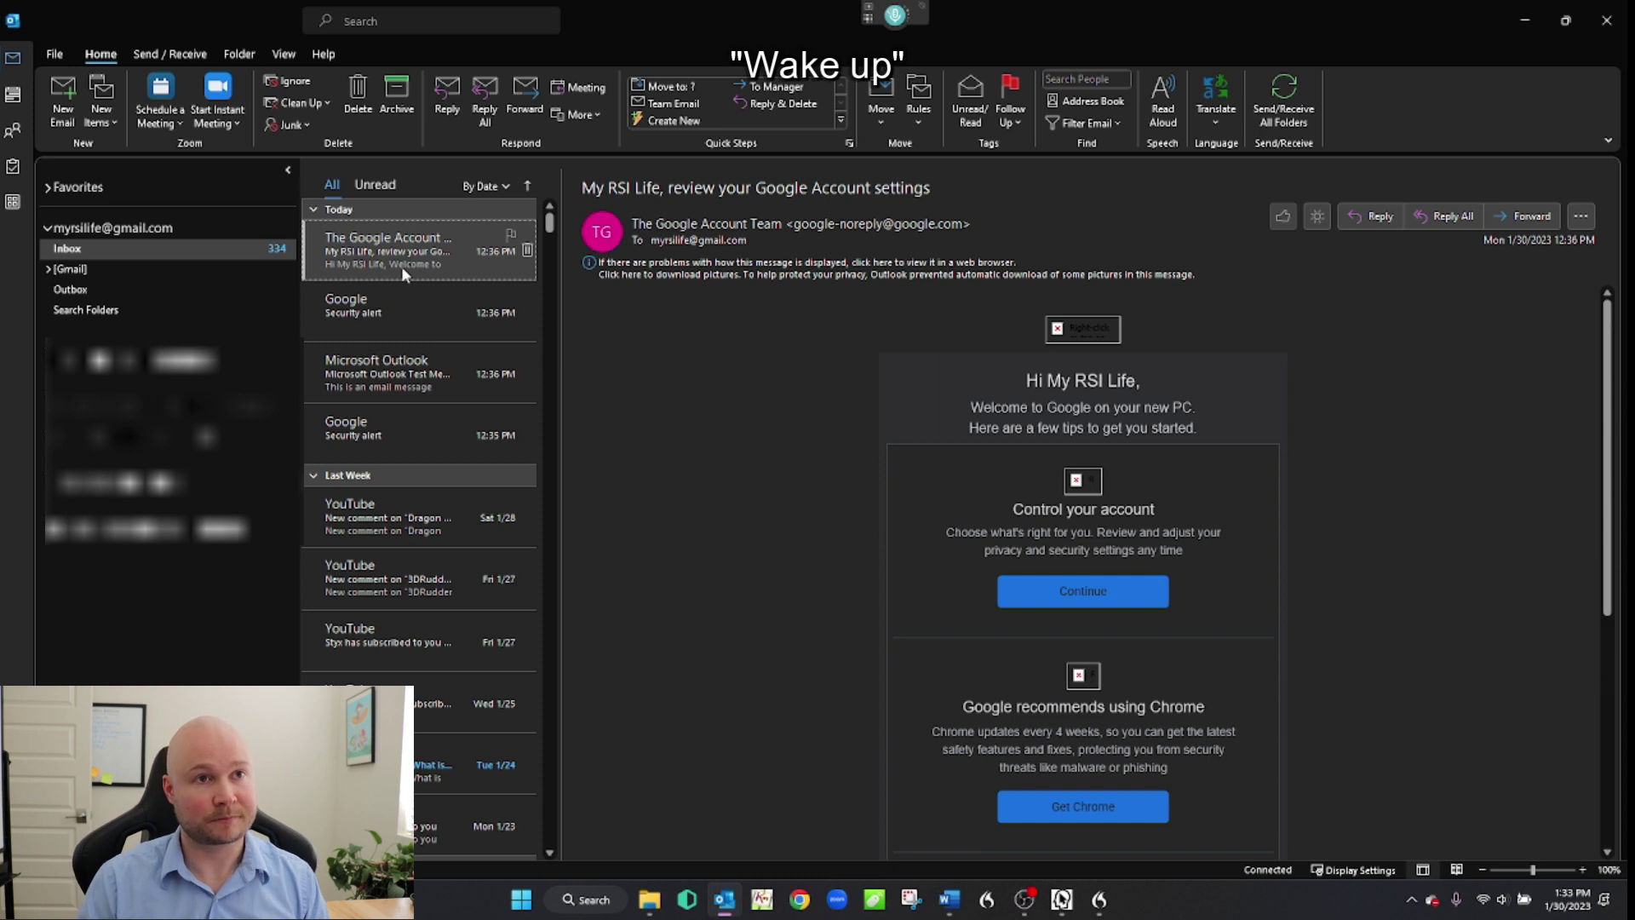
- Cycle the focus through the window's sections to the module switcher and open the Calendar
{"action": "key", "text": "F6"}
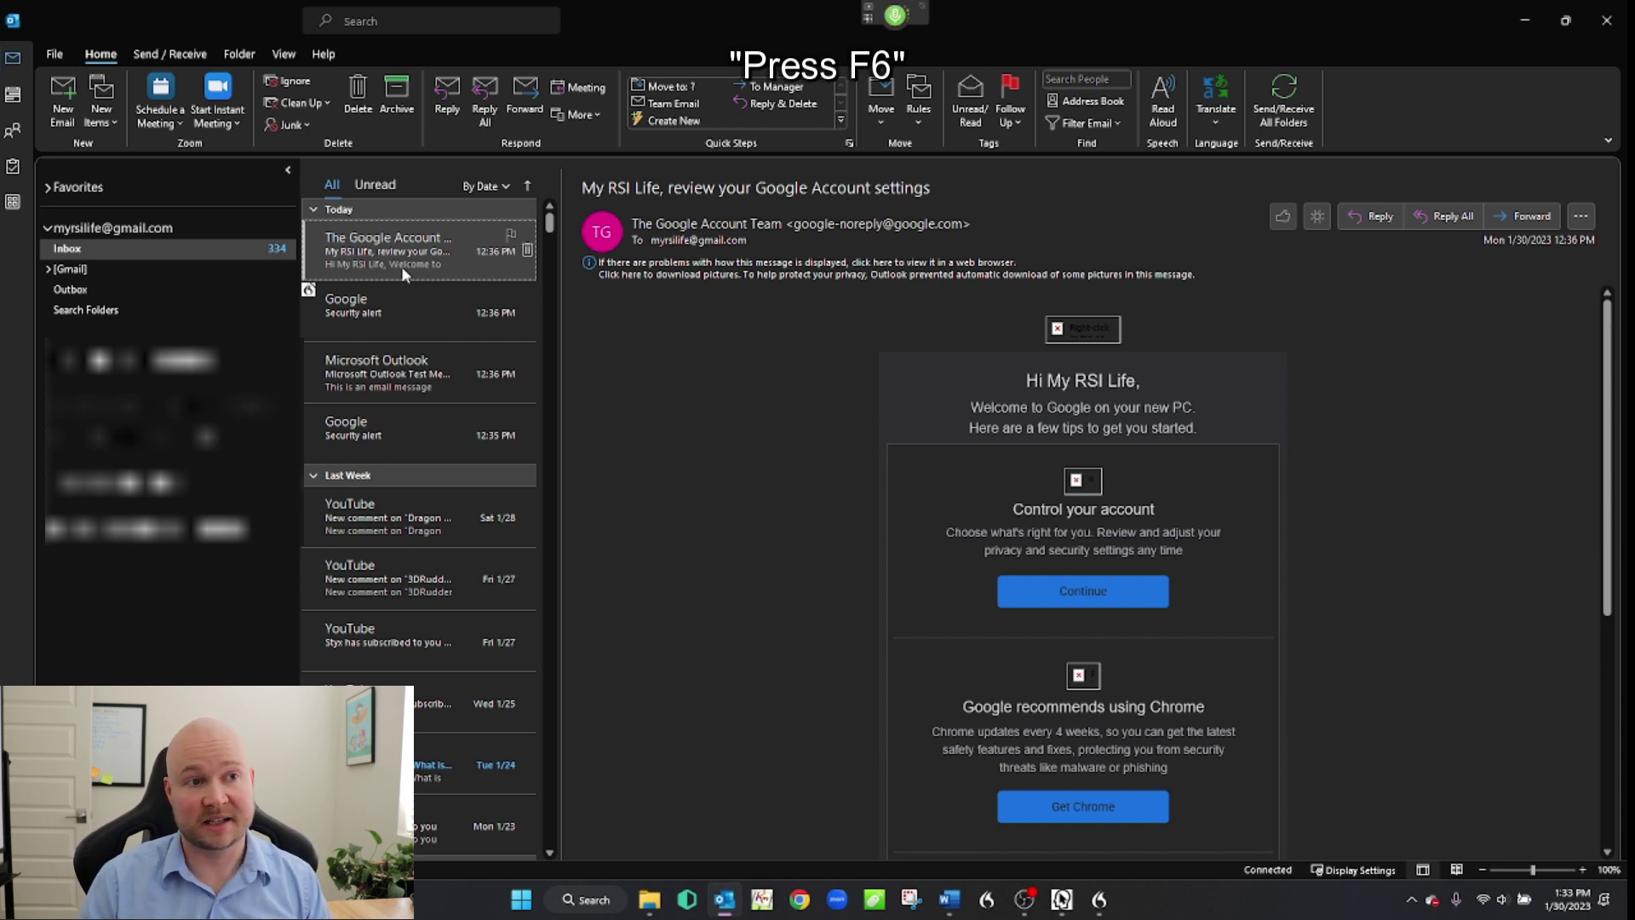
{"action": "key", "text": "F6"}
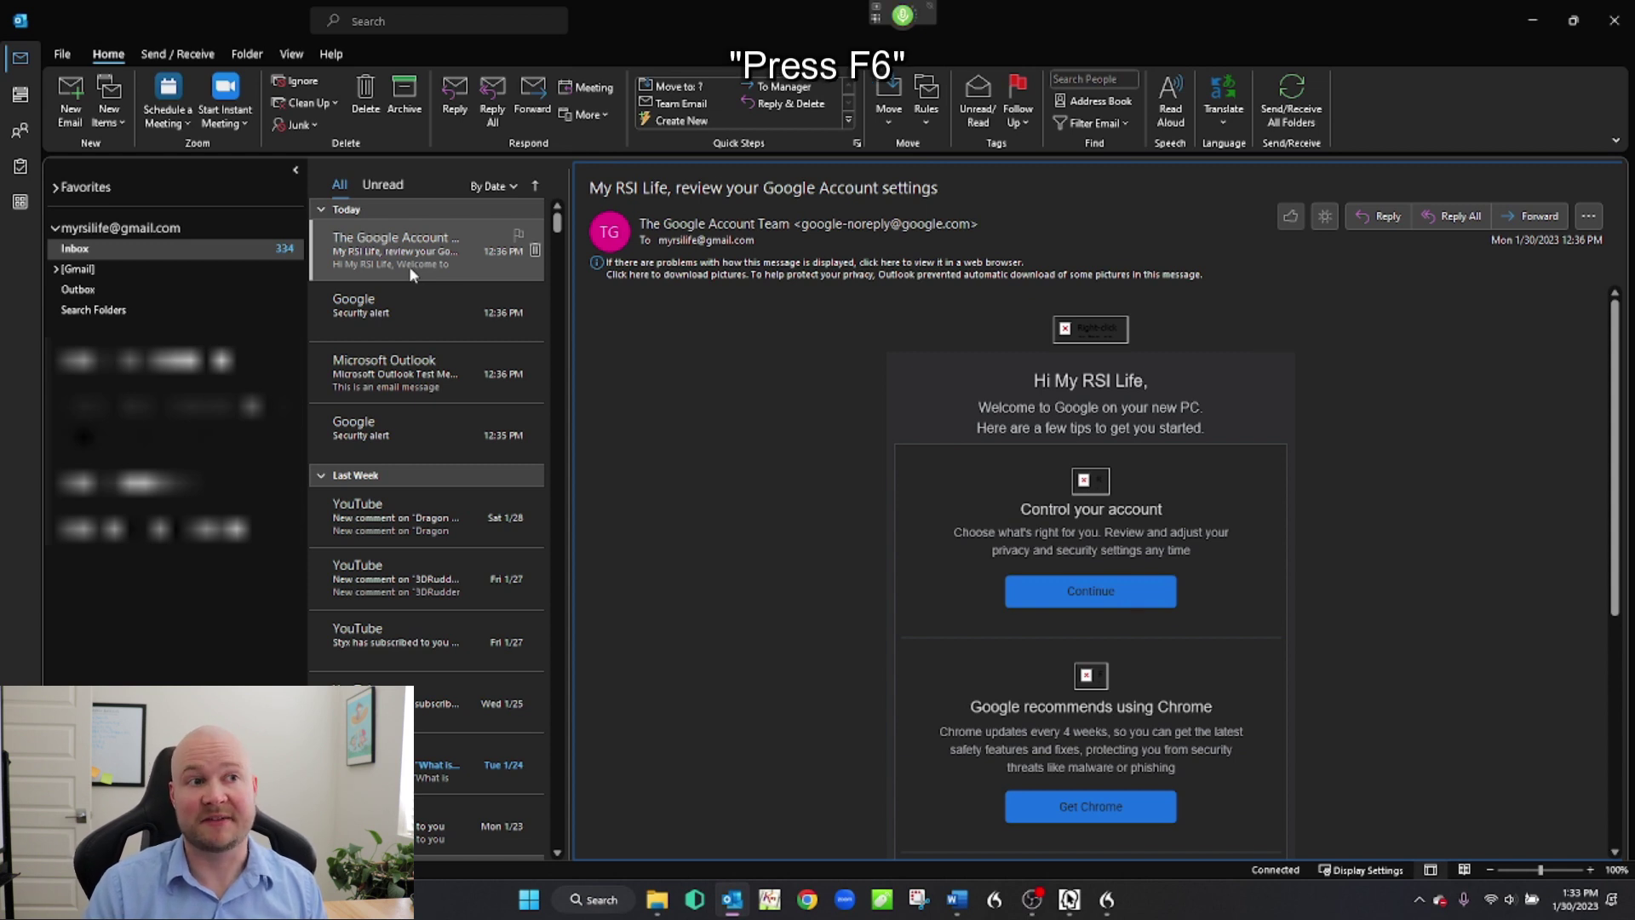
{"action": "key", "text": "F6"}
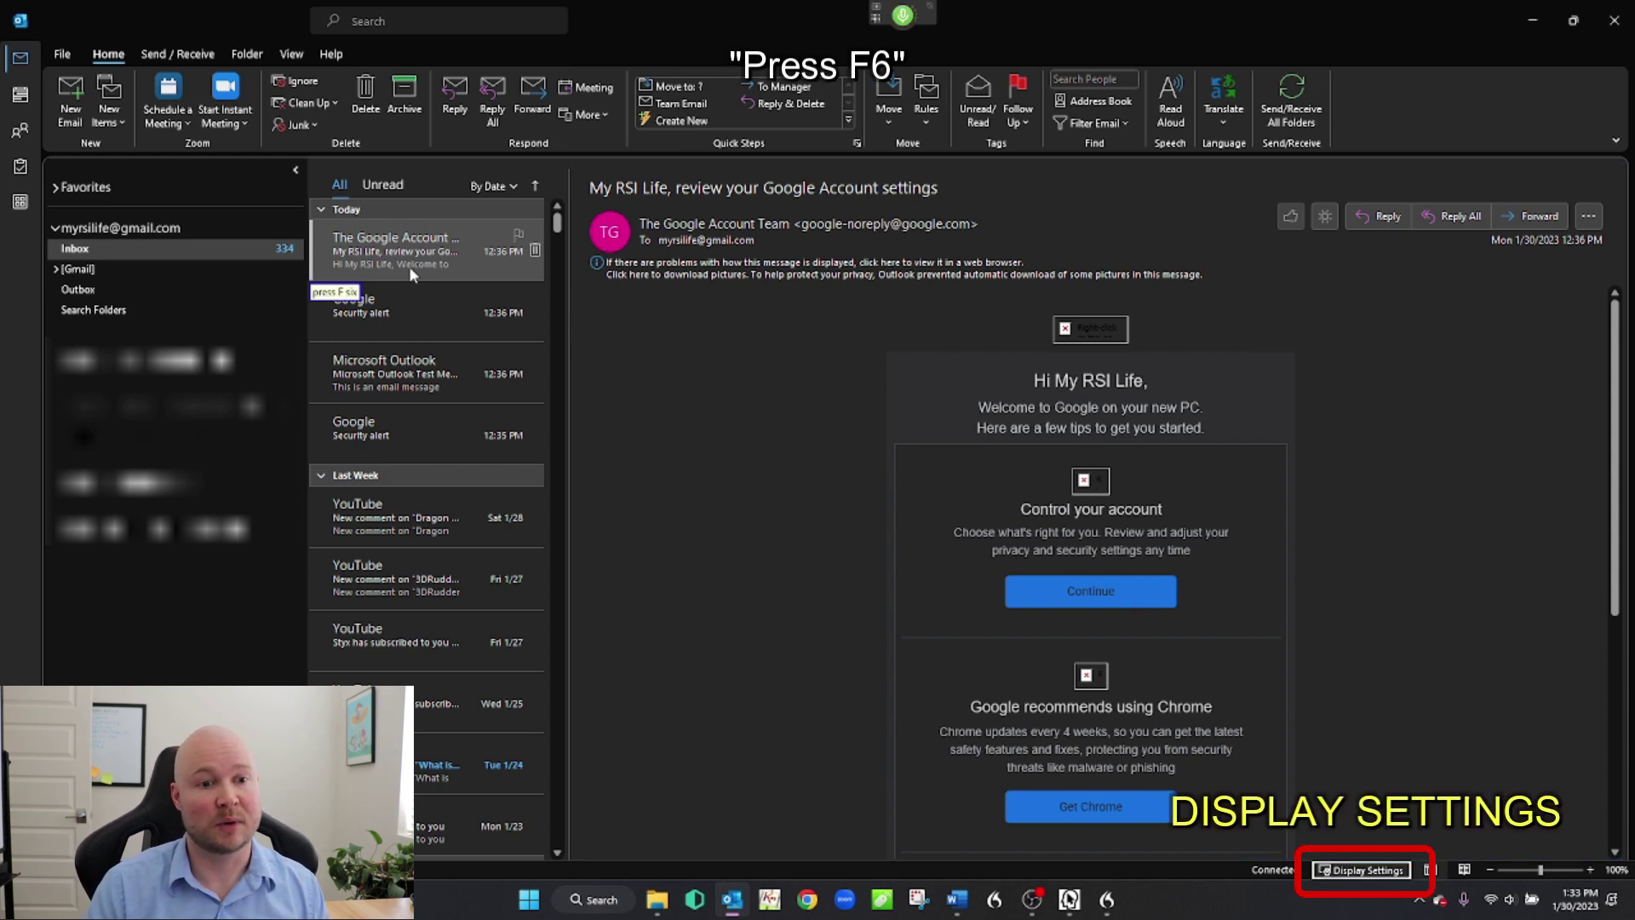
{"action": "key", "text": "F6"}
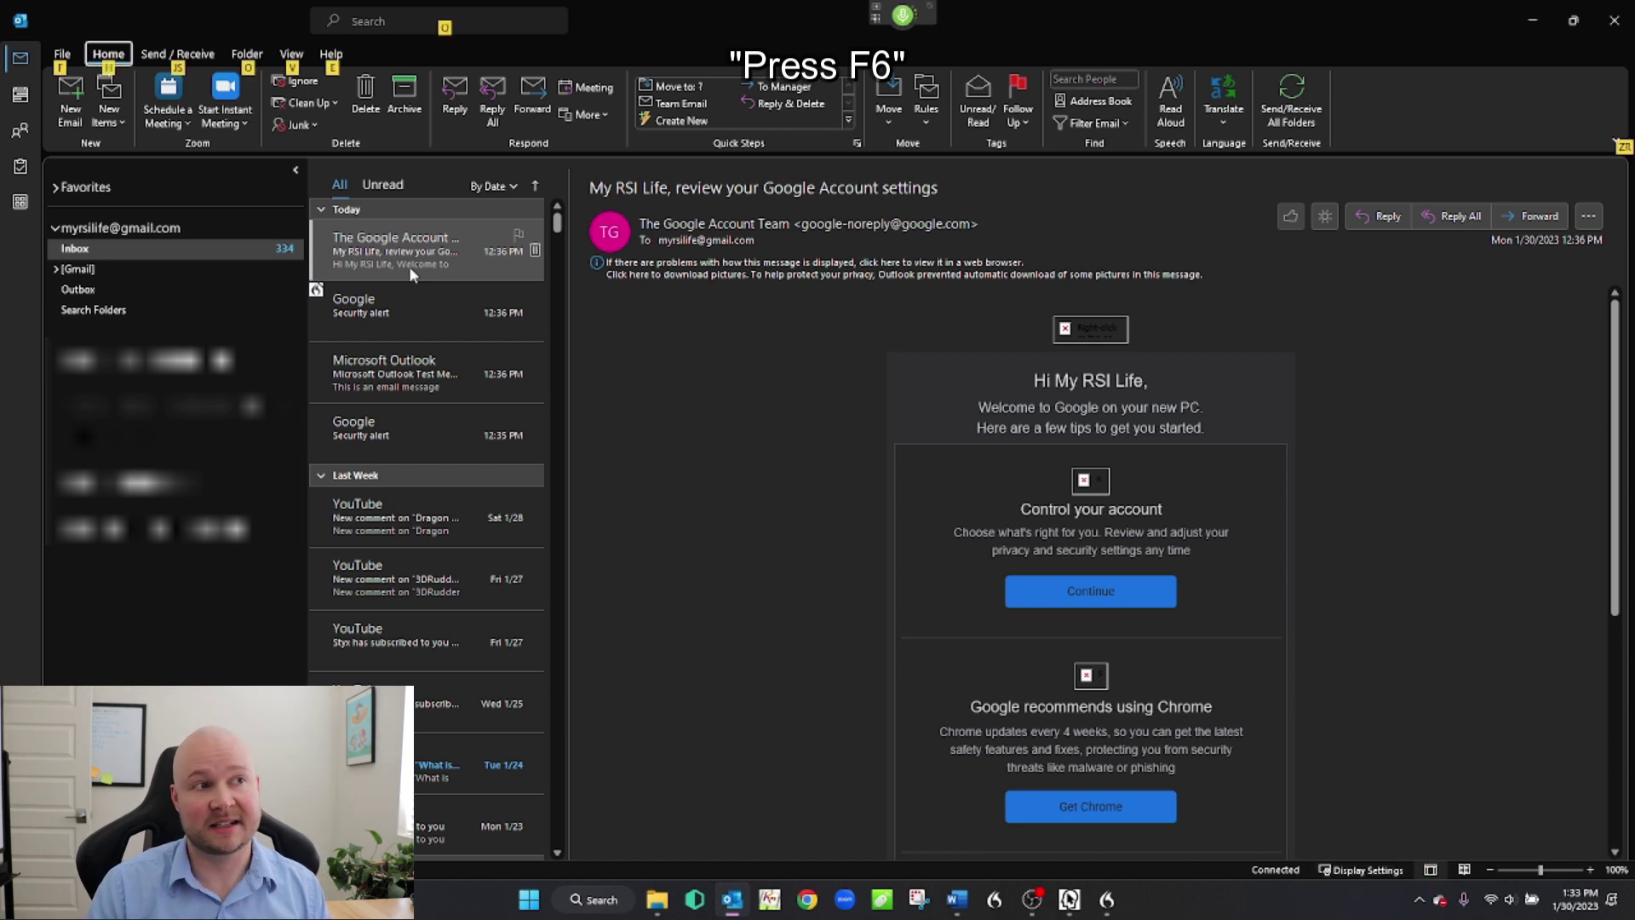
{"action": "key", "text": "F6"}
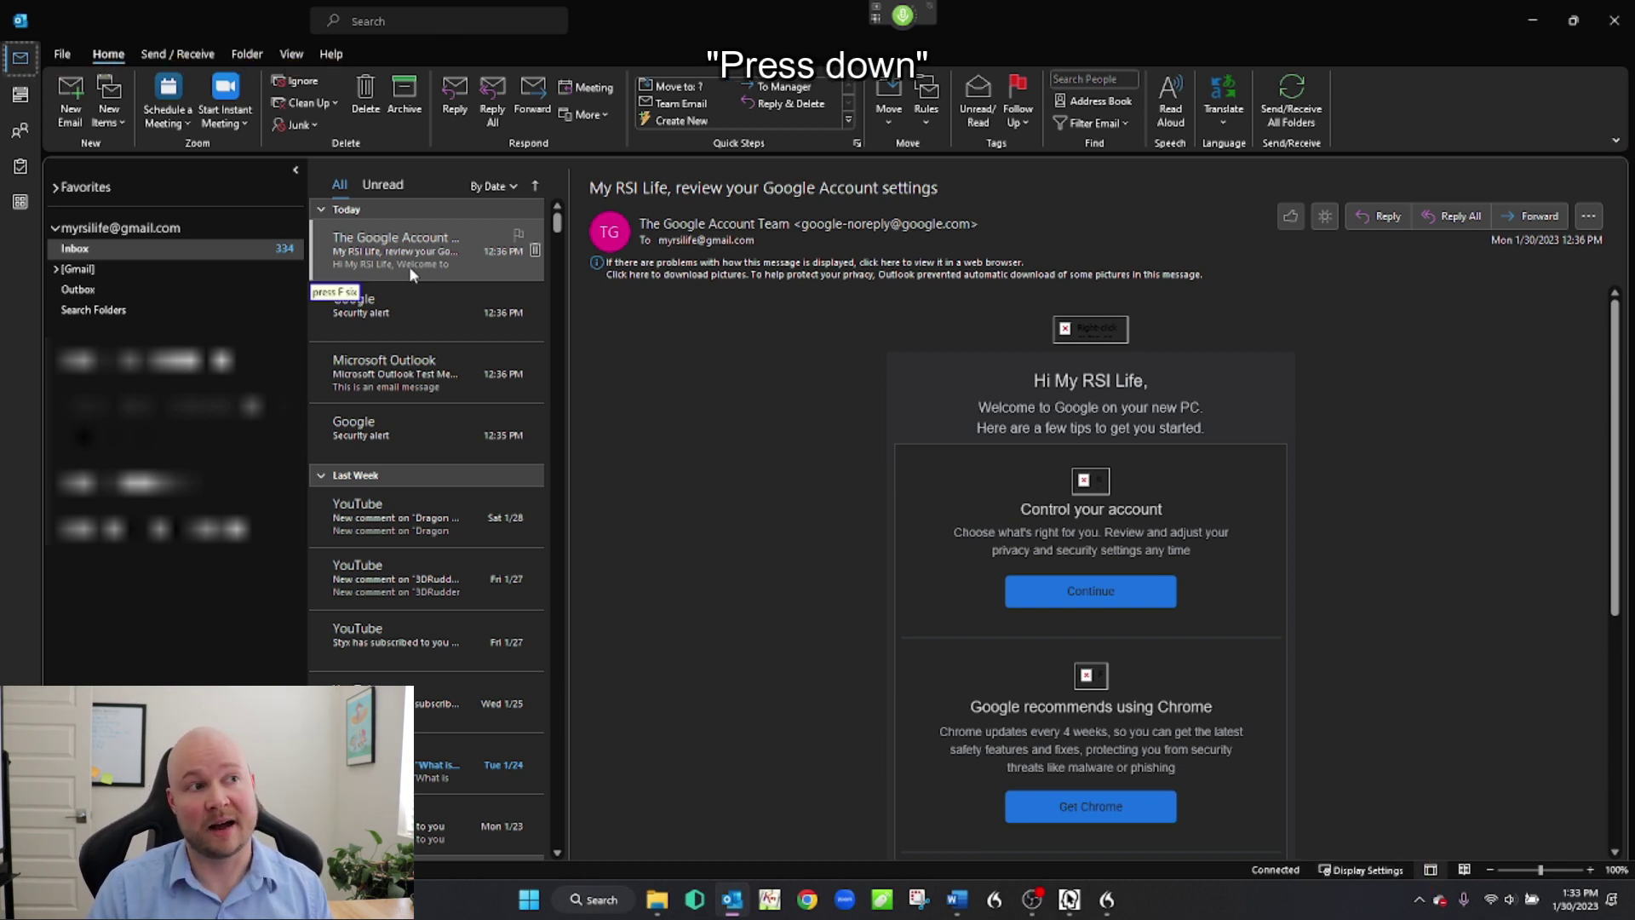
{"action": "key", "text": "Down"}
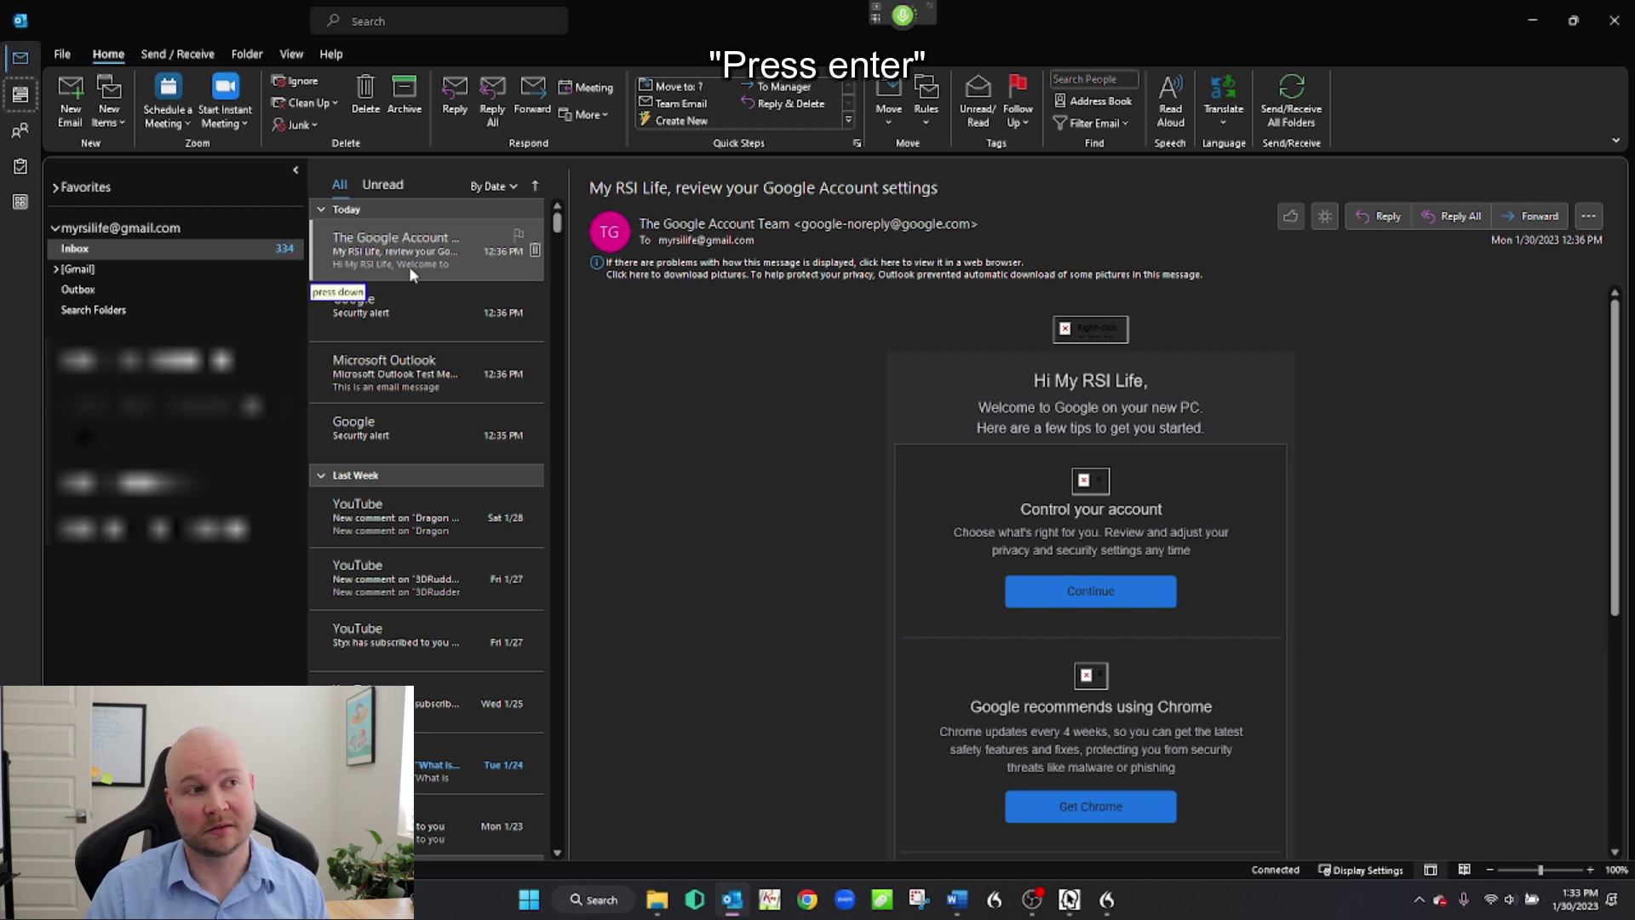
{"action": "key", "text": "Return"}
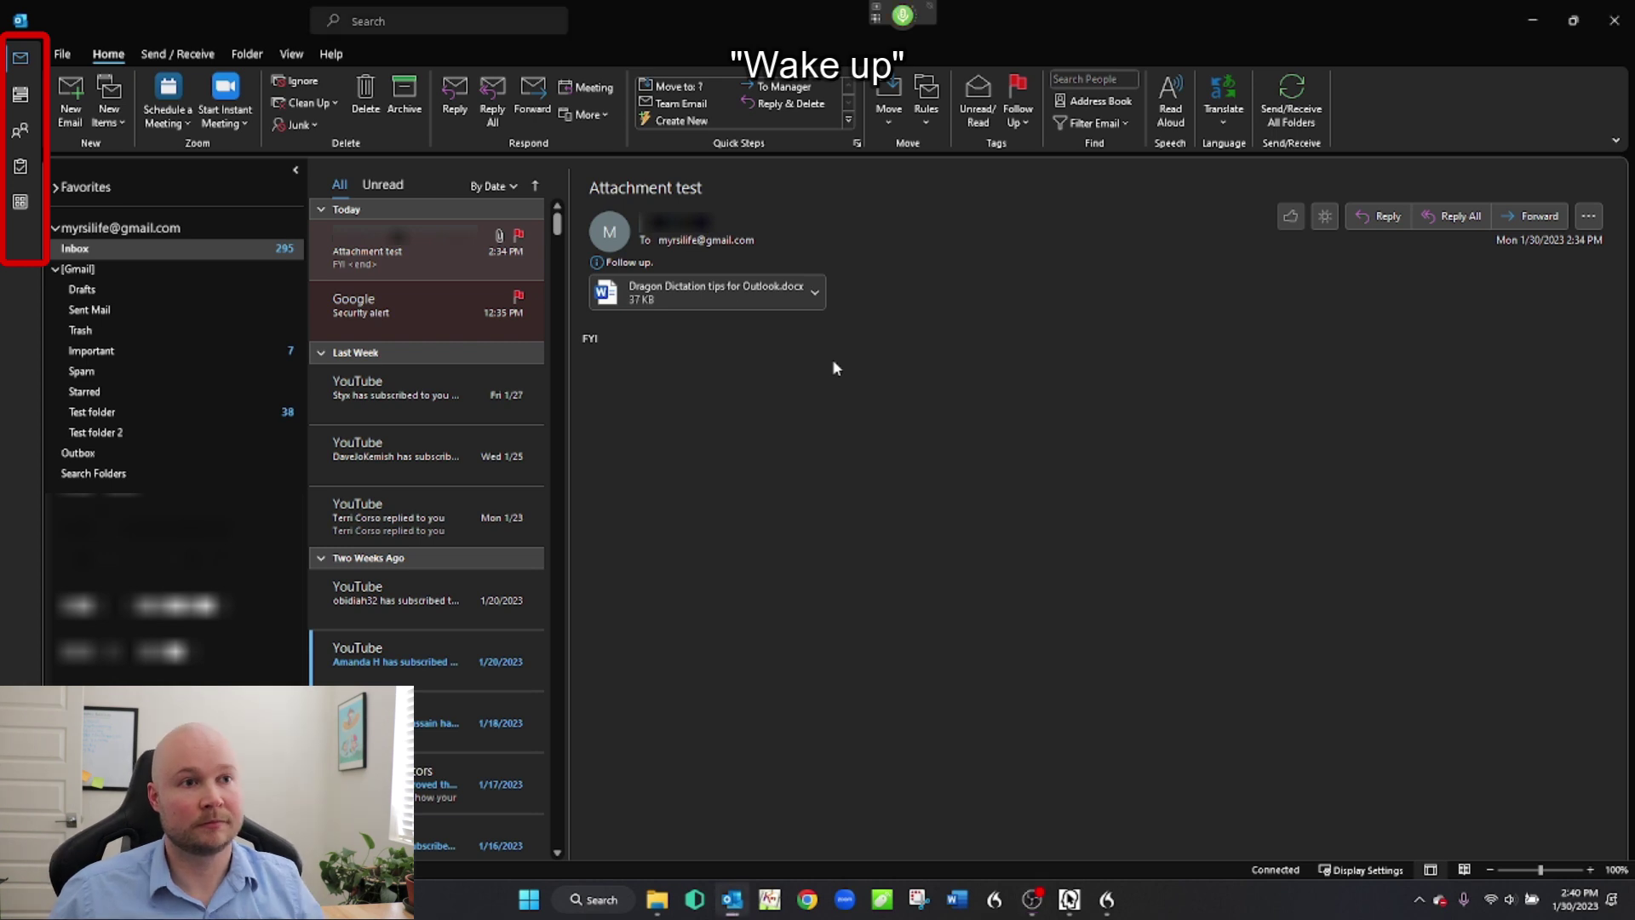
- Switch from Mail to the Calendar, to the contacts, and back to Mail
{"action": "key", "text": "ctrl+2"}
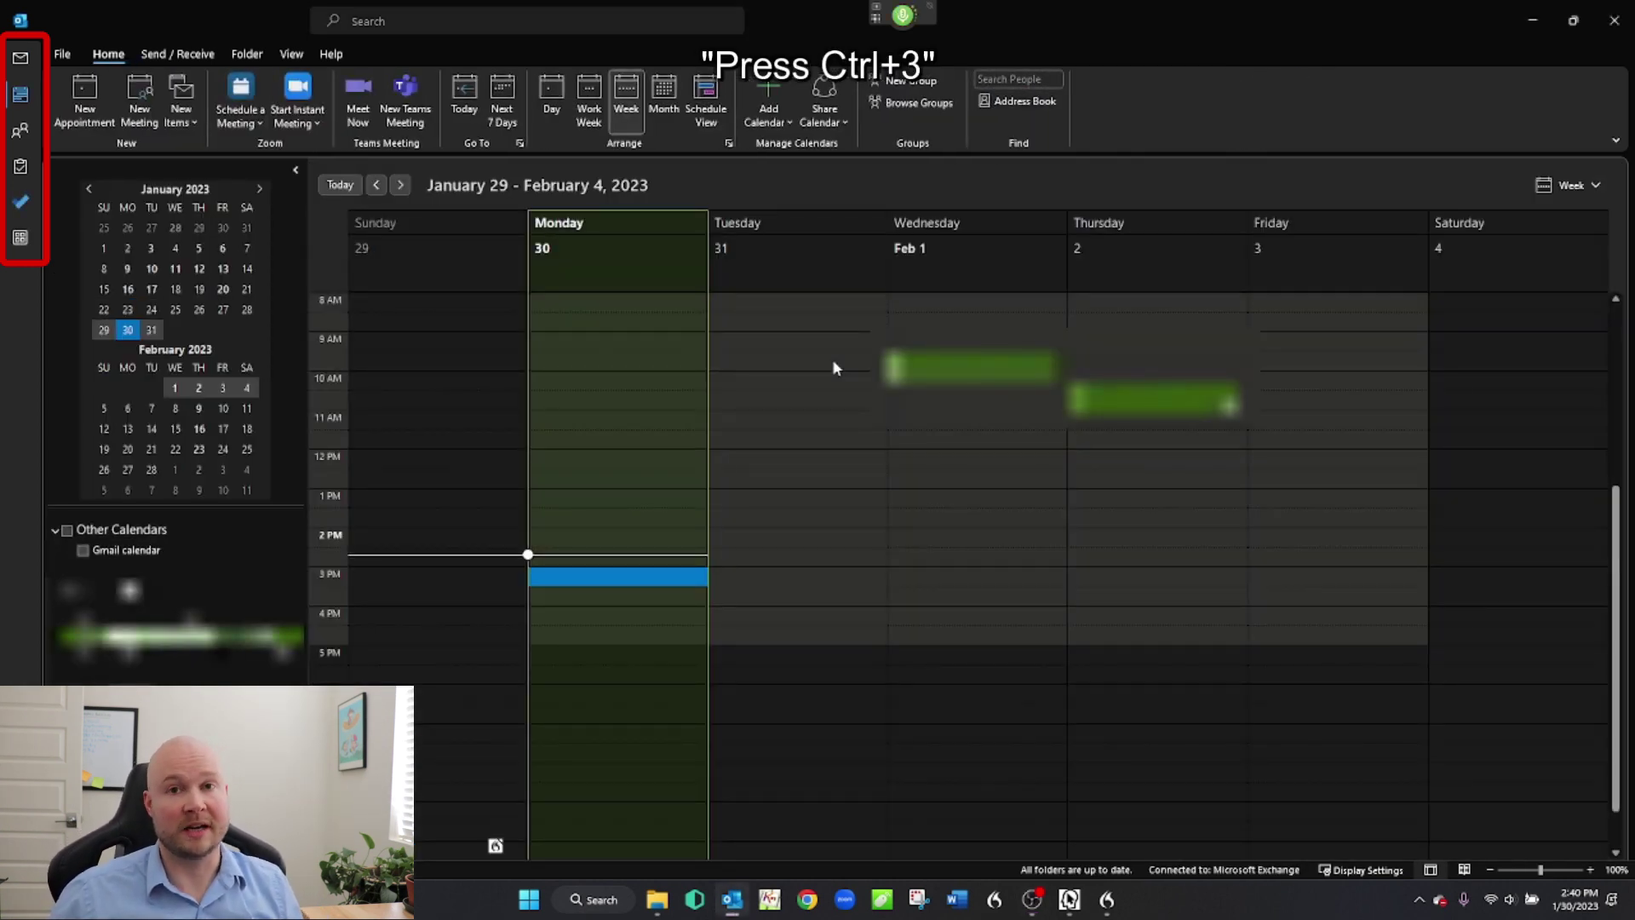
{"action": "key", "text": "ctrl+3"}
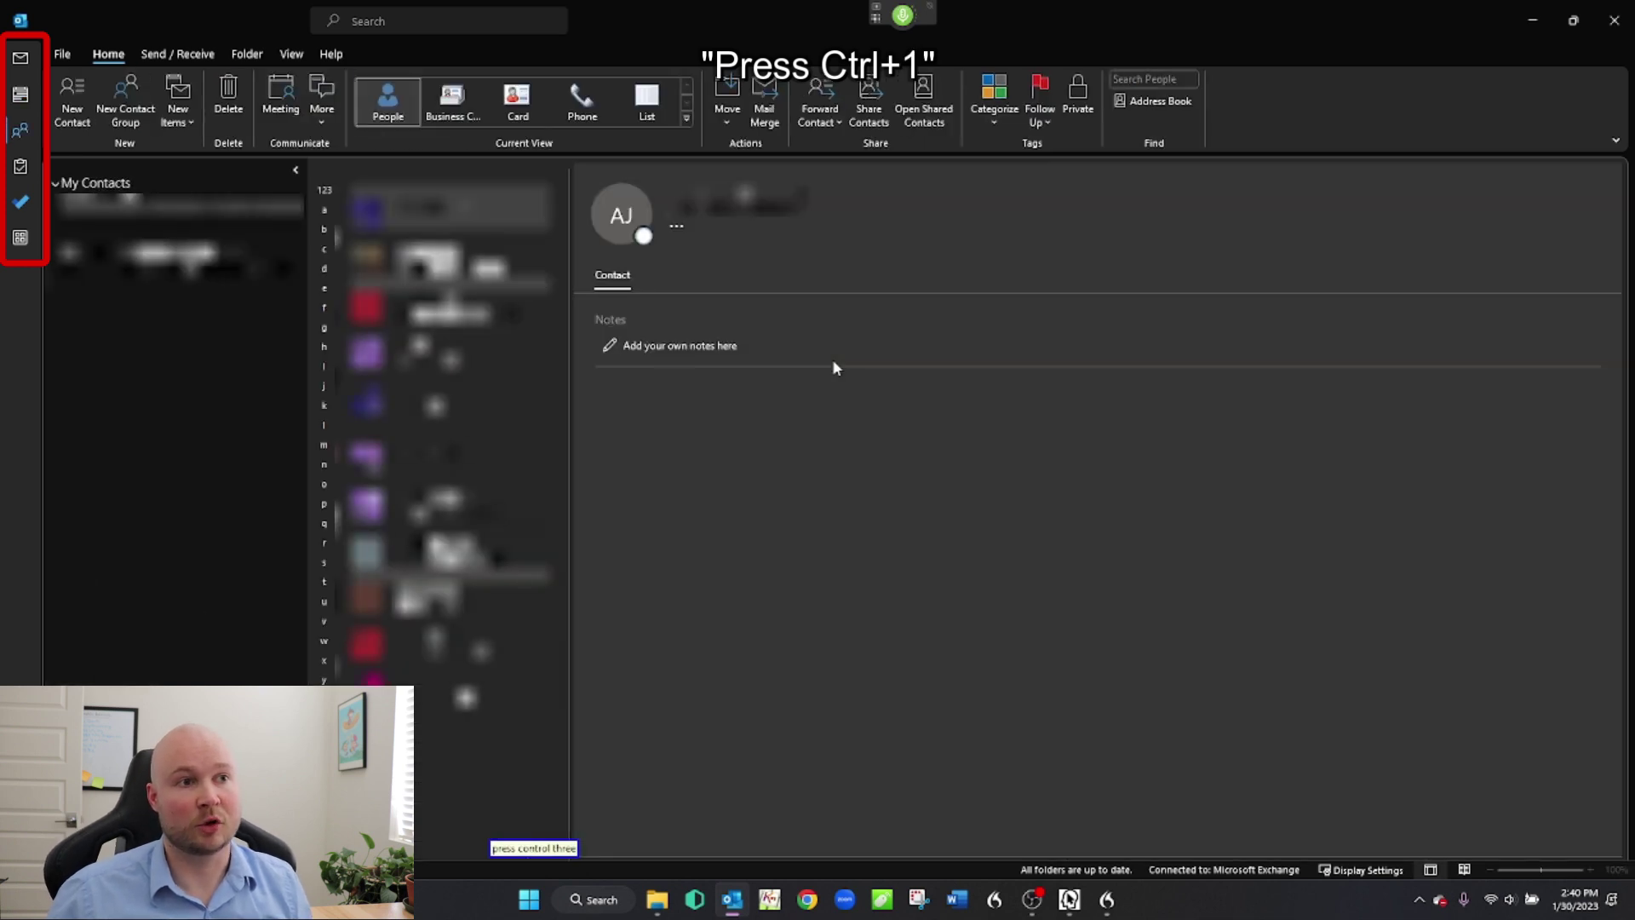
{"action": "key", "text": "ctrl+1"}
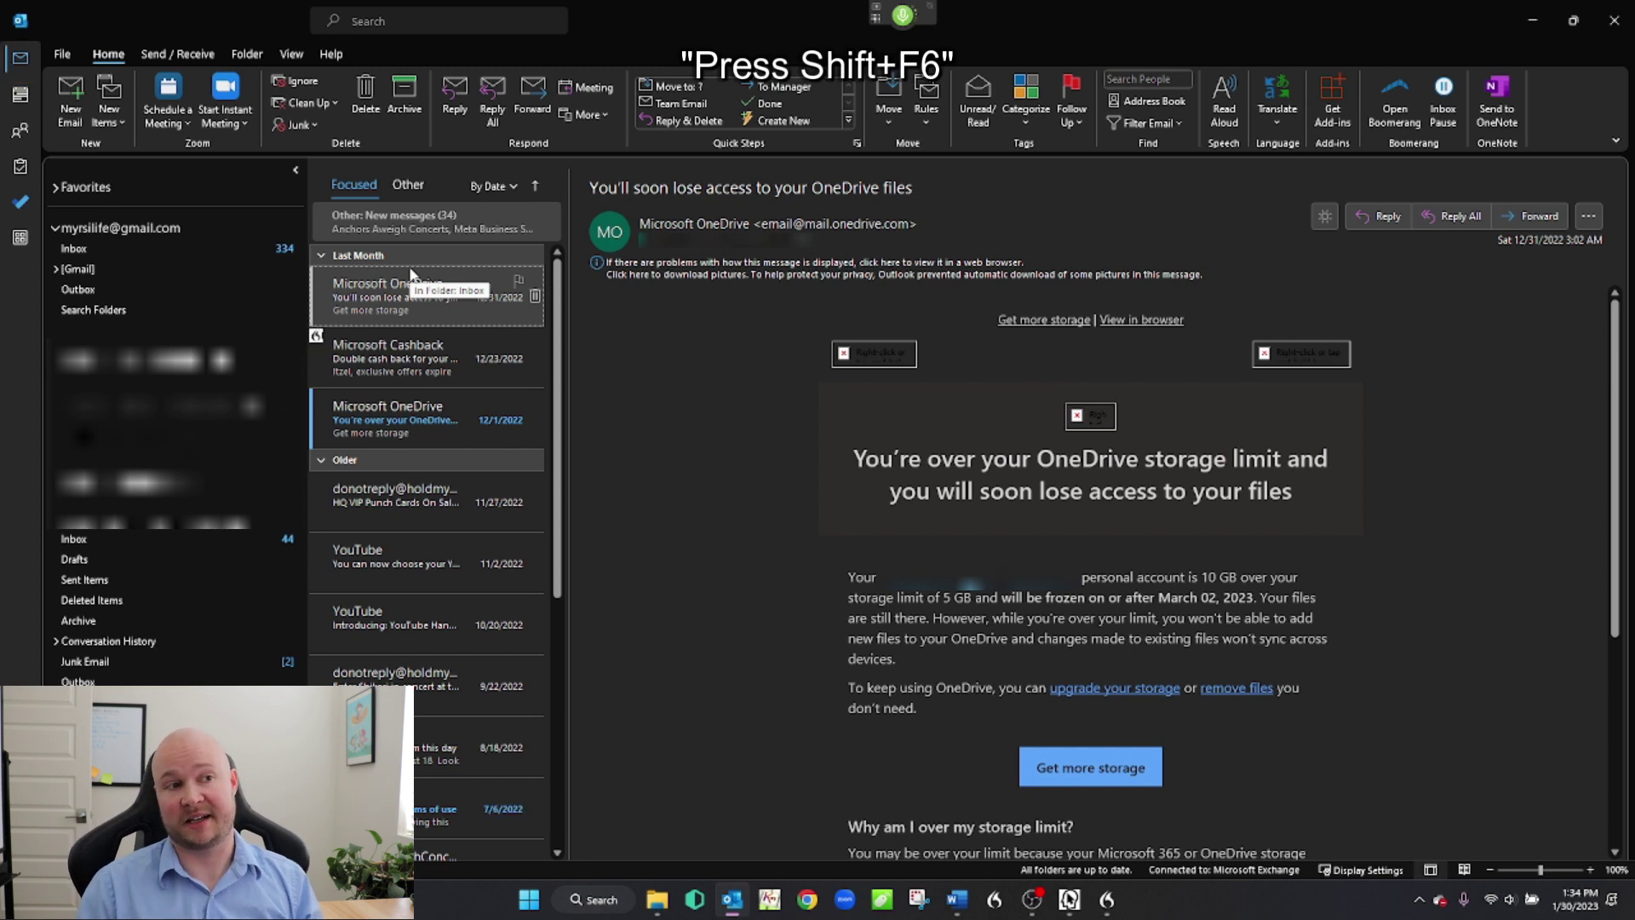
- Move the focus from the message list to the Gmail account heading in the folder list
{"action": "key", "text": "shift+F6"}
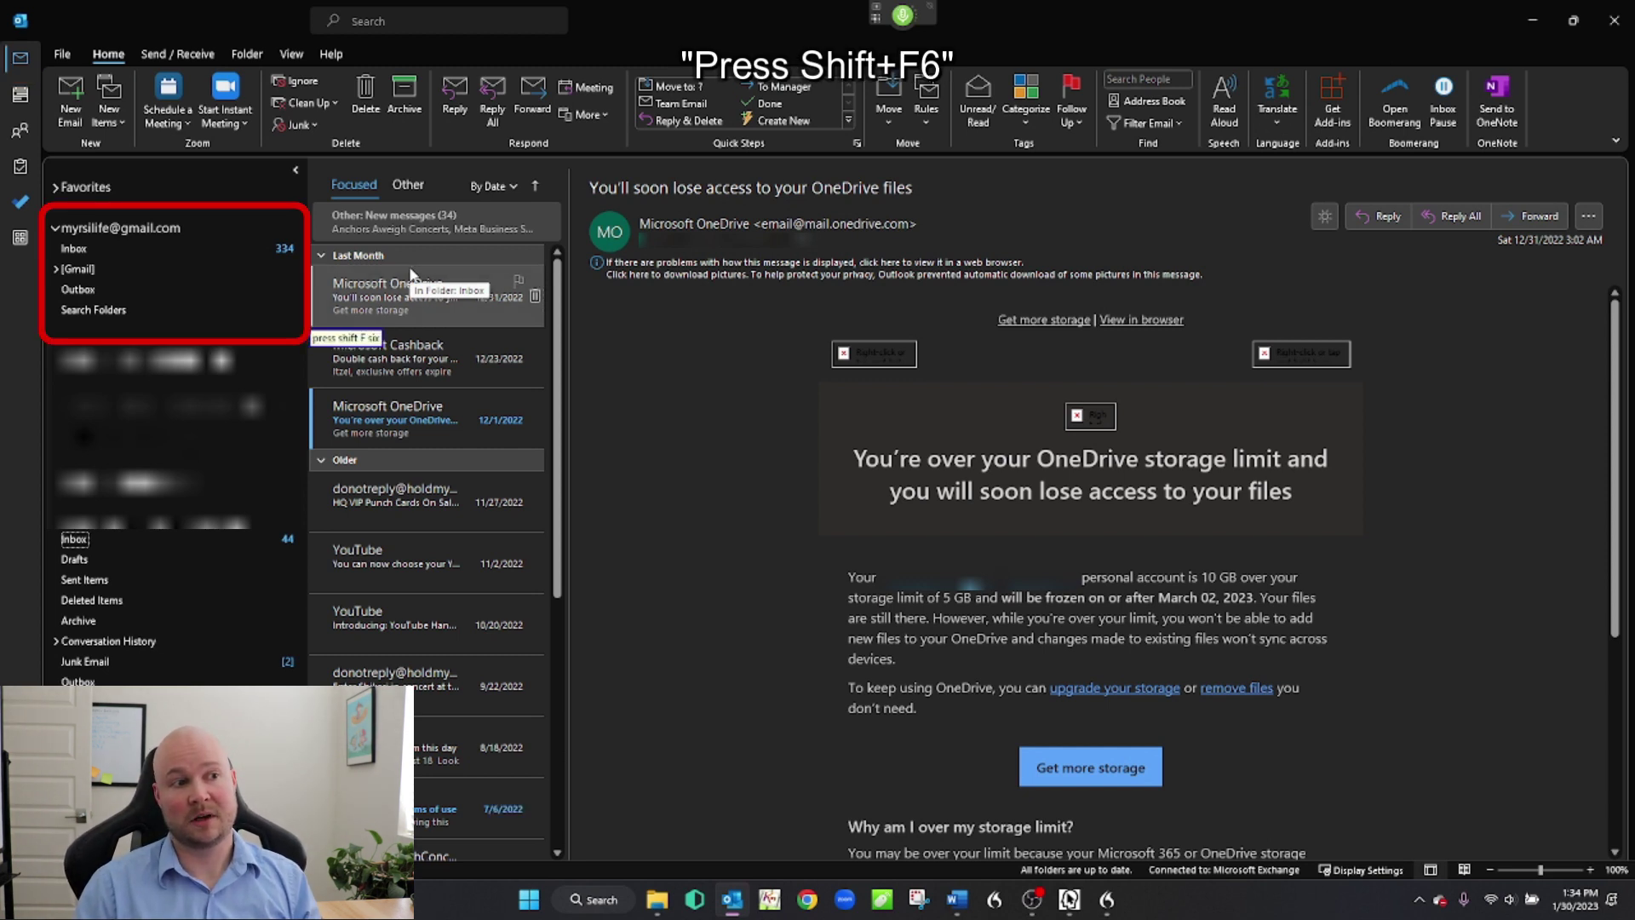
{"action": "key", "text": "Up"}
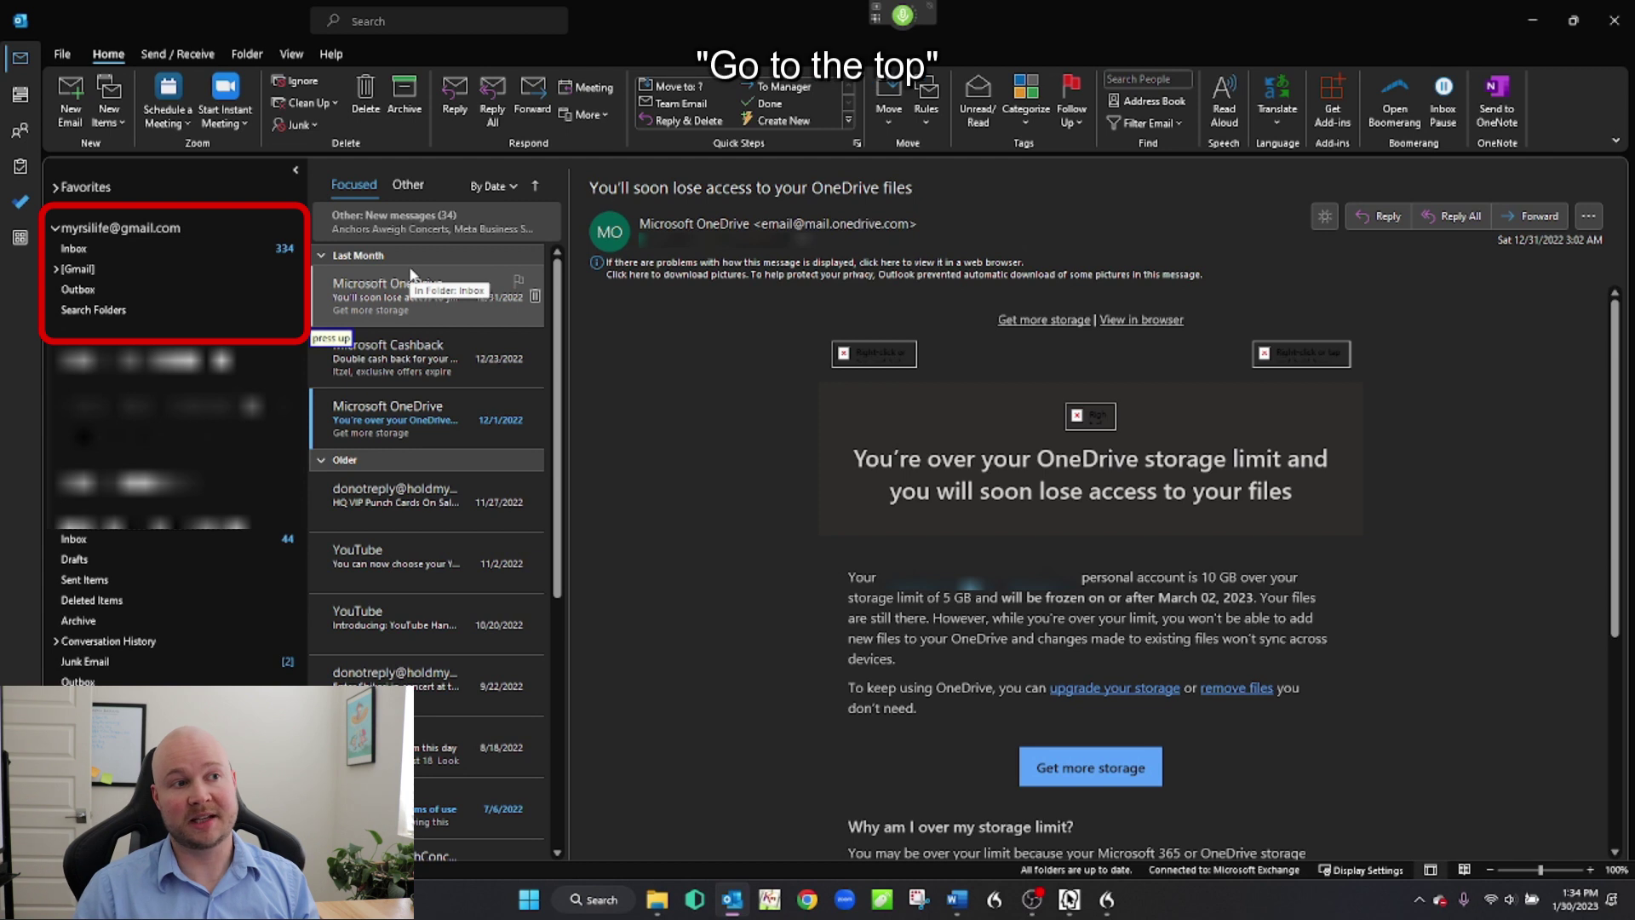
{"action": "key", "text": "Home"}
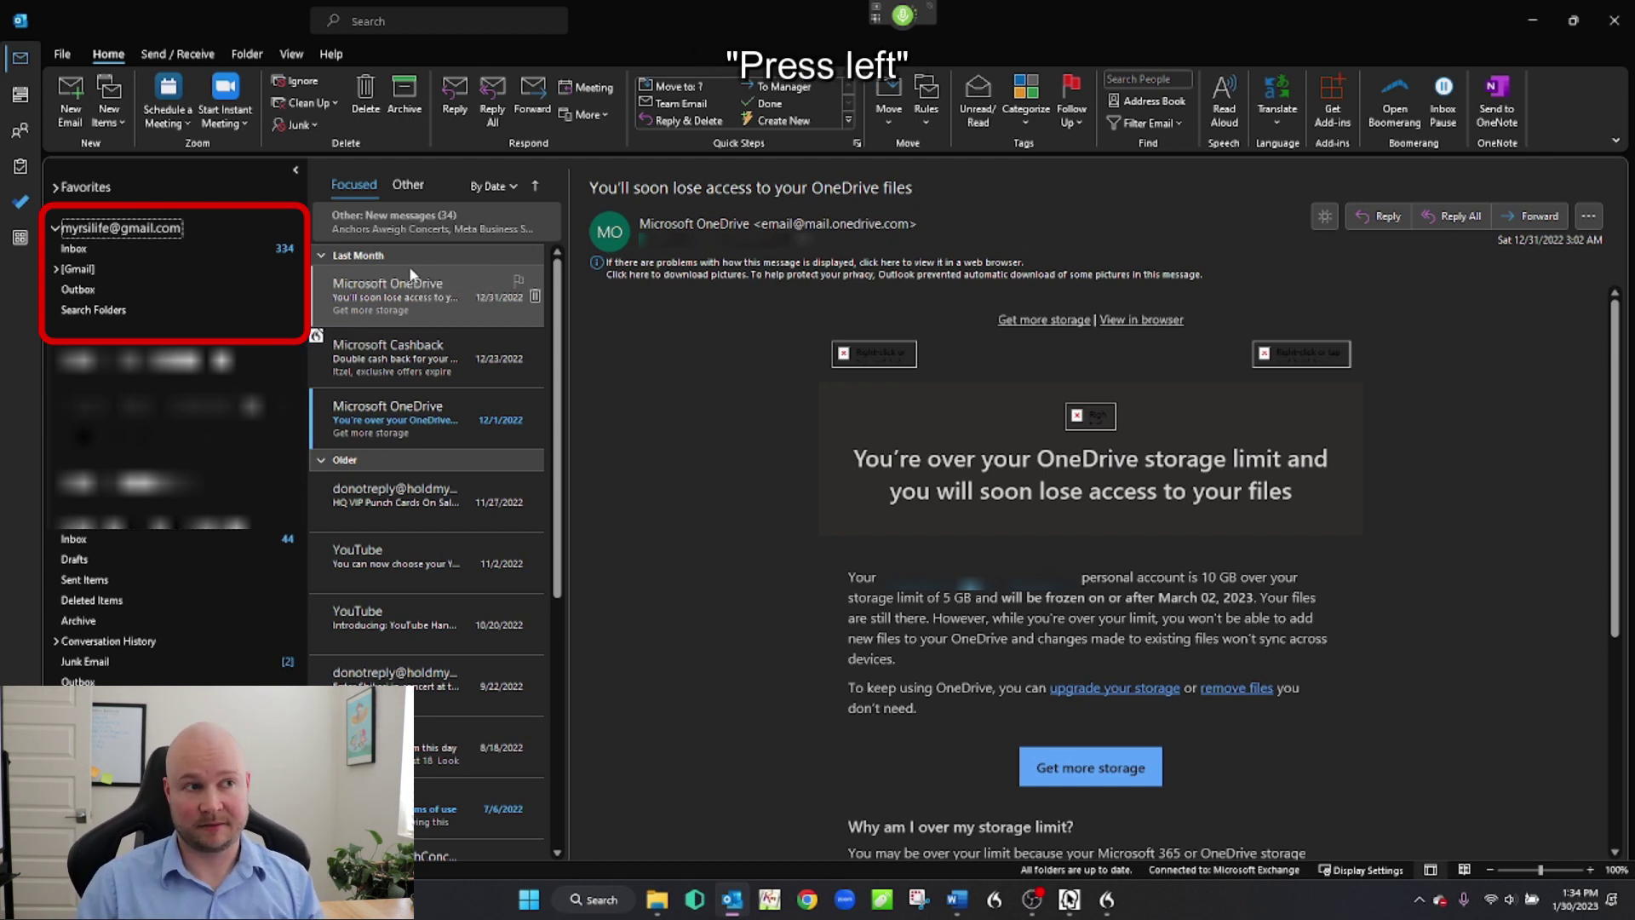
- Collapse and re-expand the Gmail account's folder tree twice
{"action": "key", "text": "Left"}
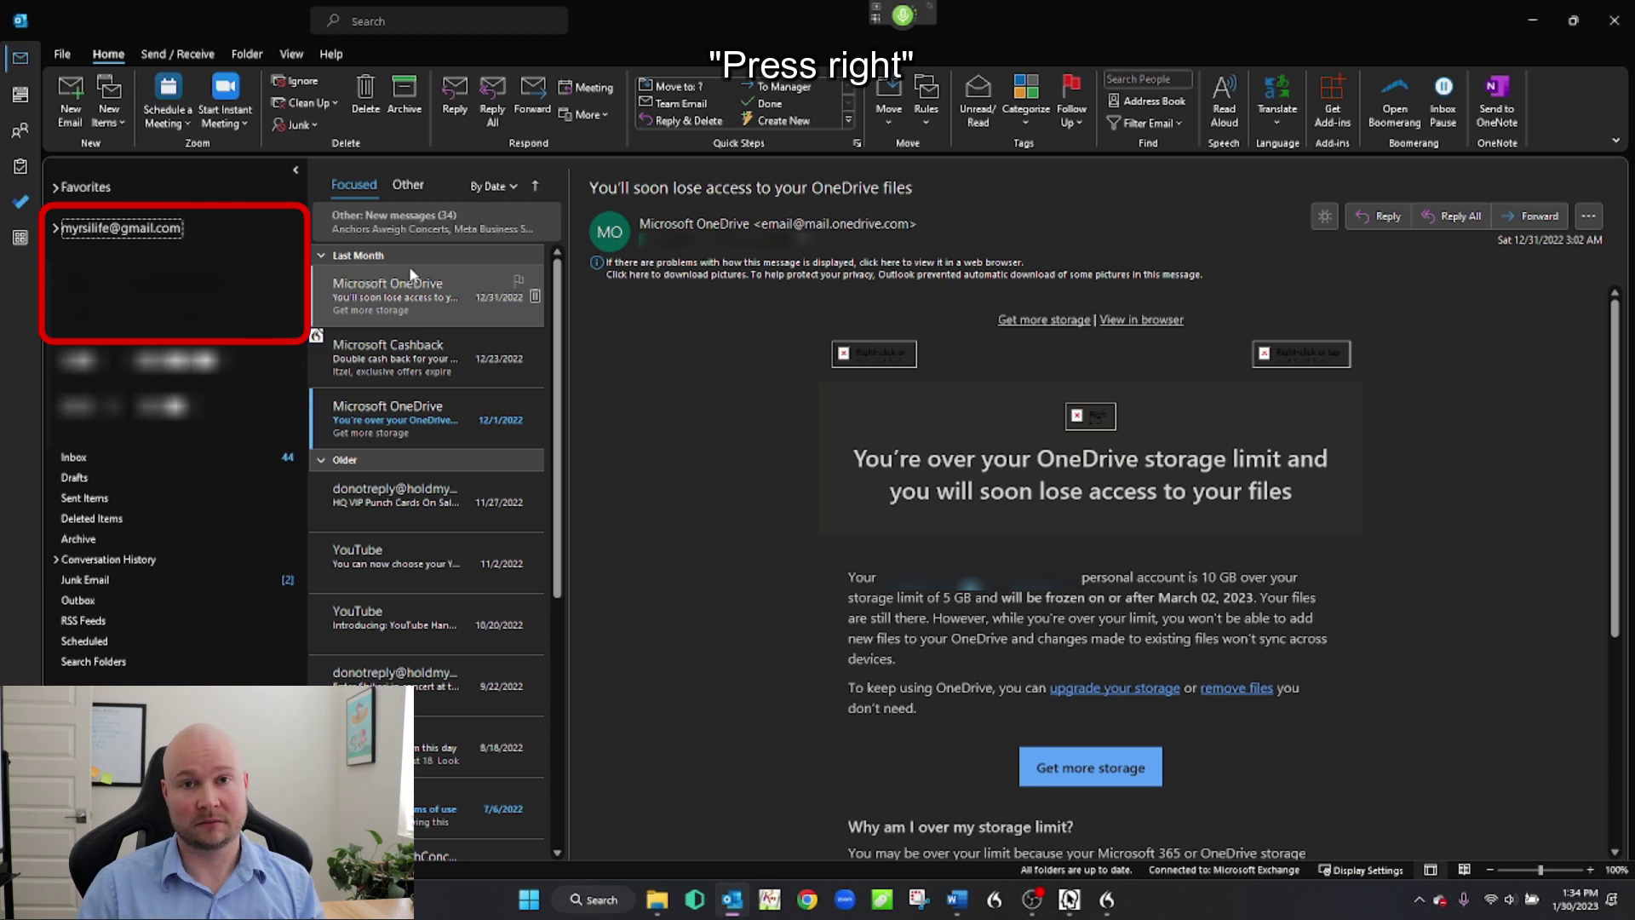
{"action": "key", "text": "Right"}
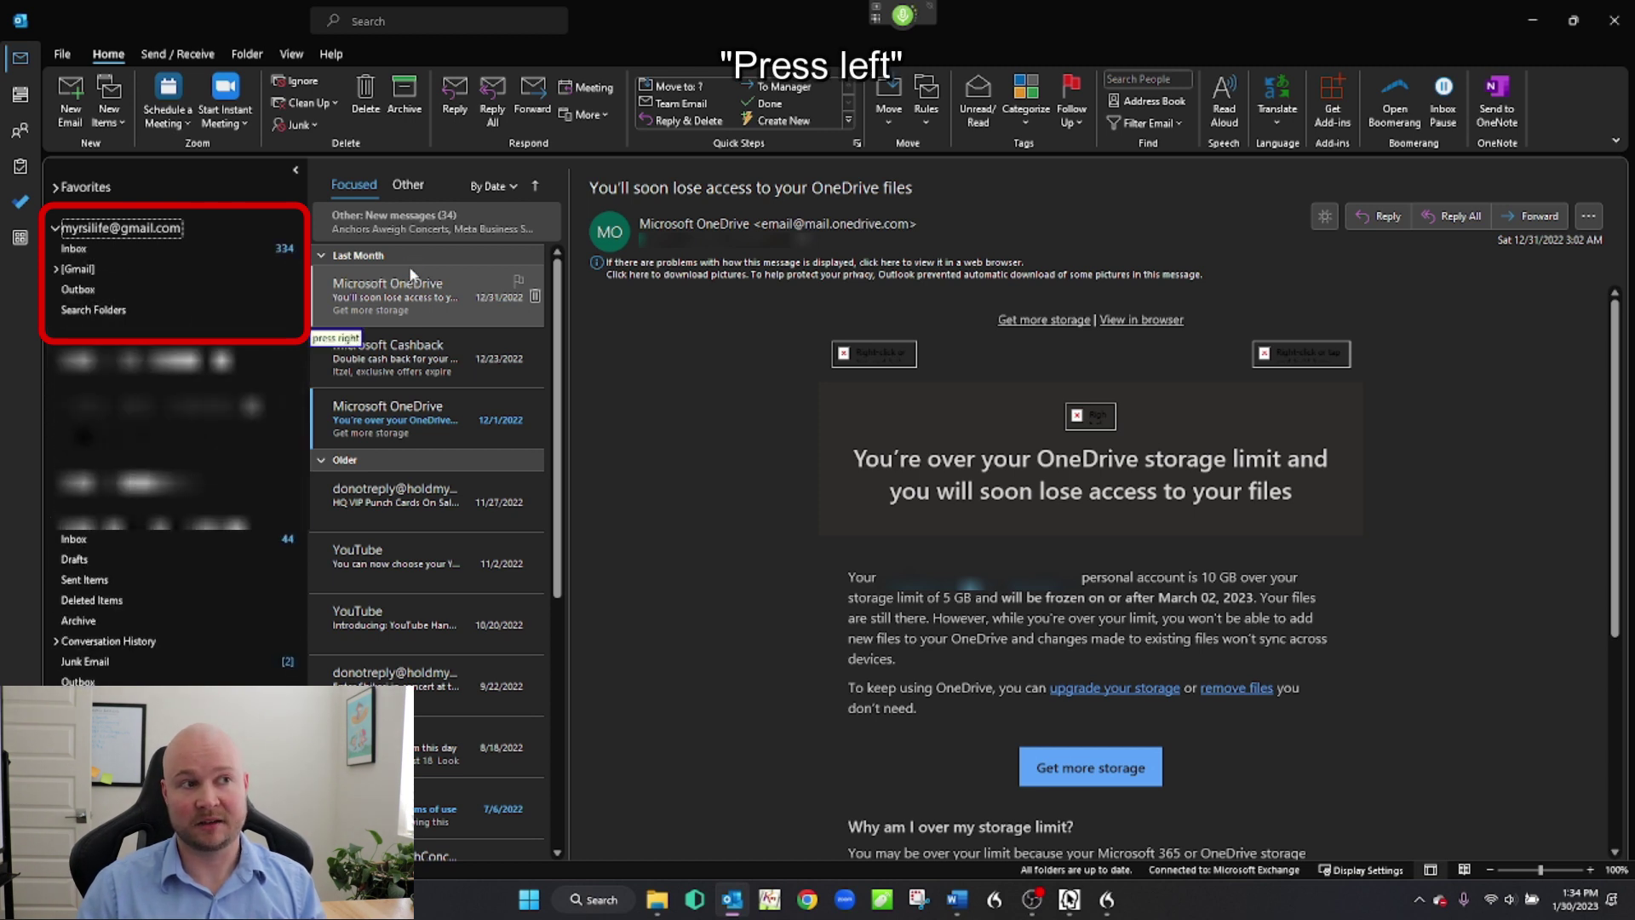
{"action": "key", "text": "Left"}
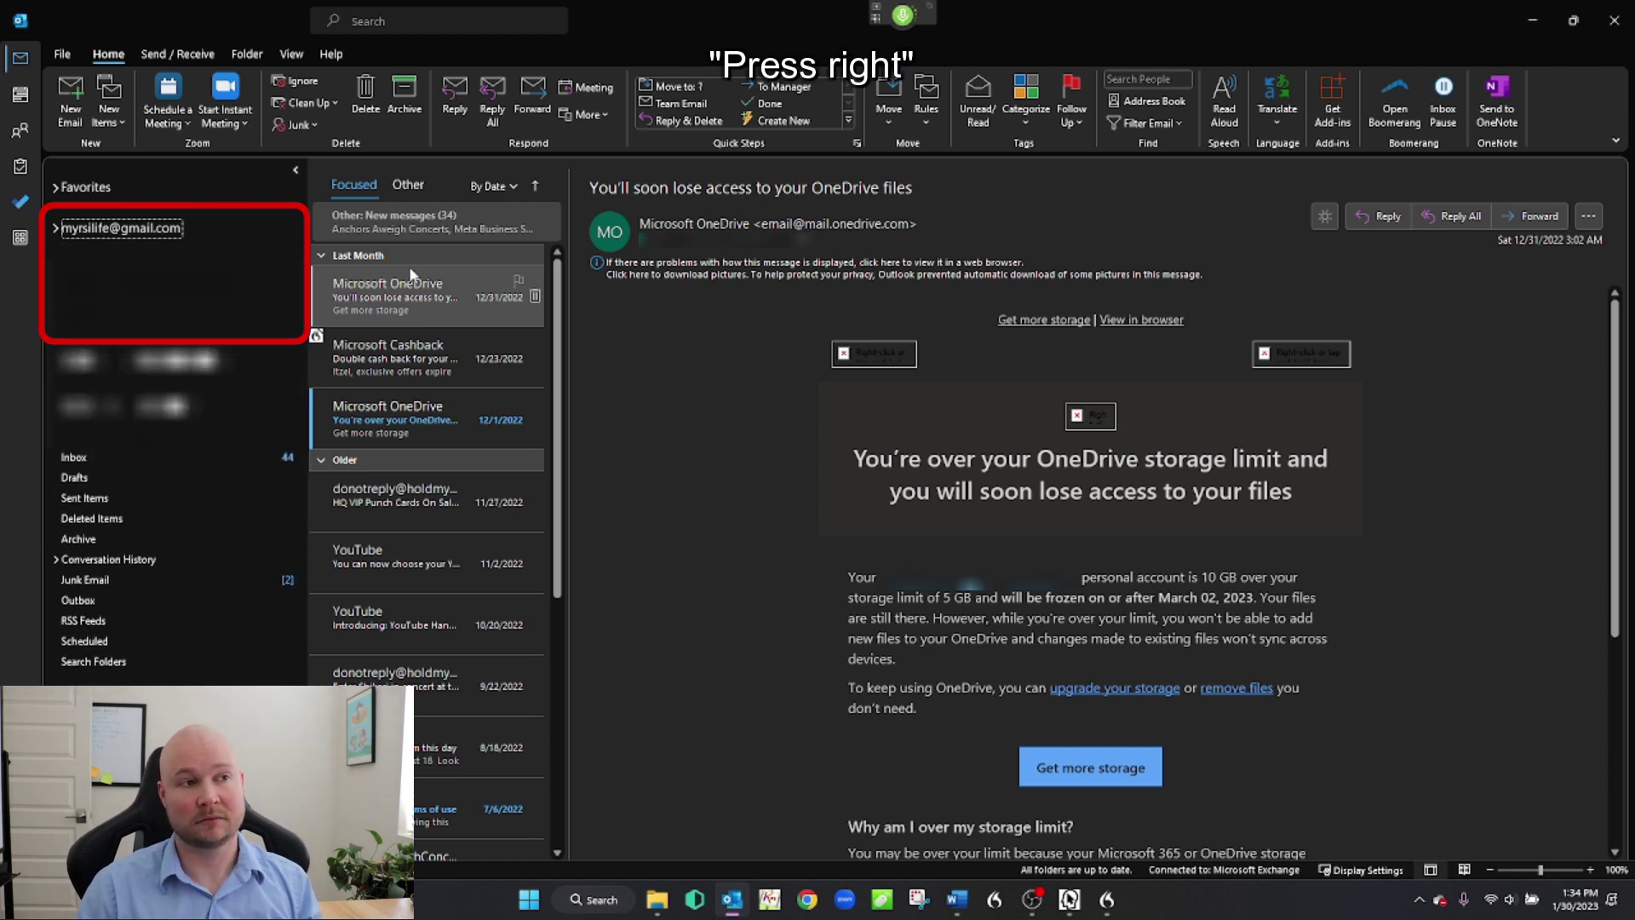
{"action": "key", "text": "Right"}
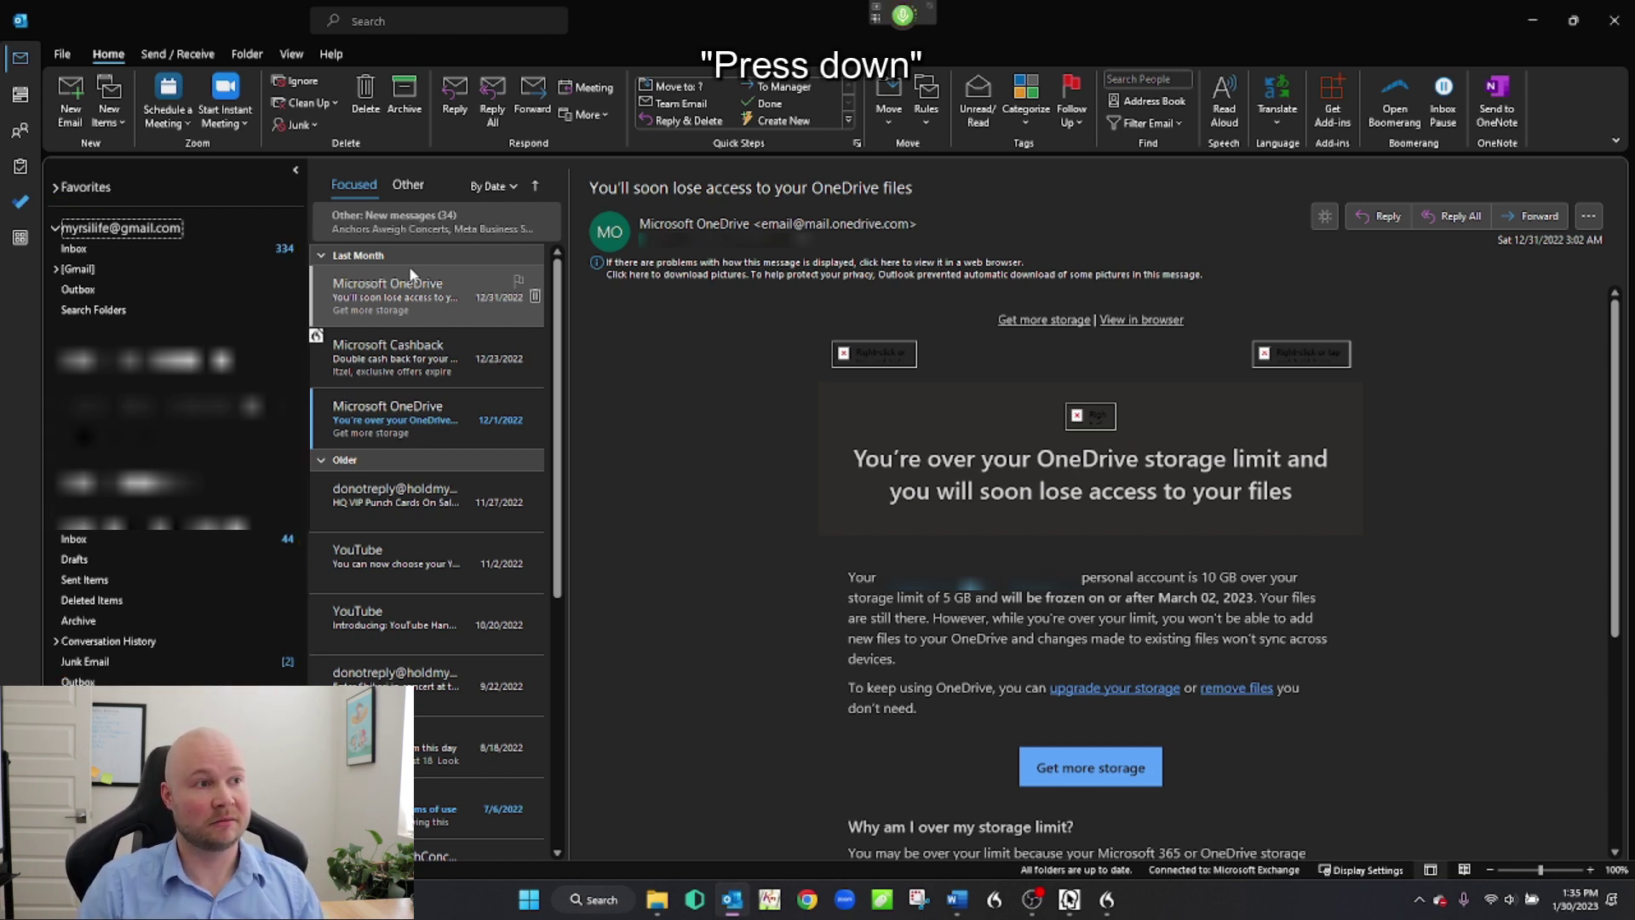
- Open the Inbox of the Gmail account
{"action": "key", "text": "Down"}
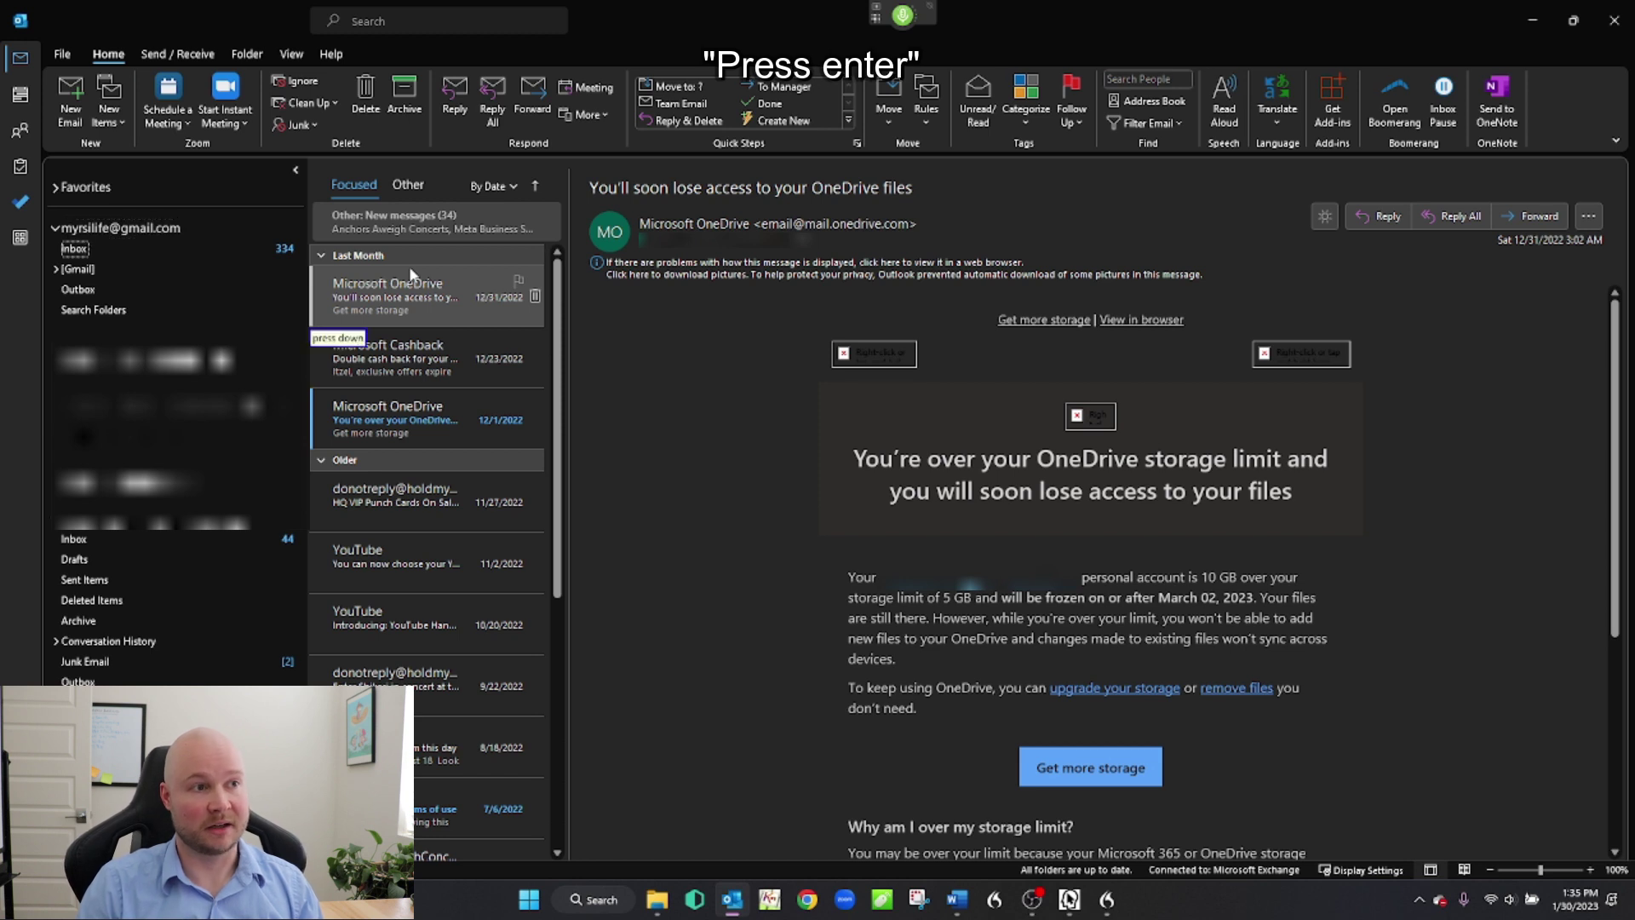
{"action": "key", "text": "Return"}
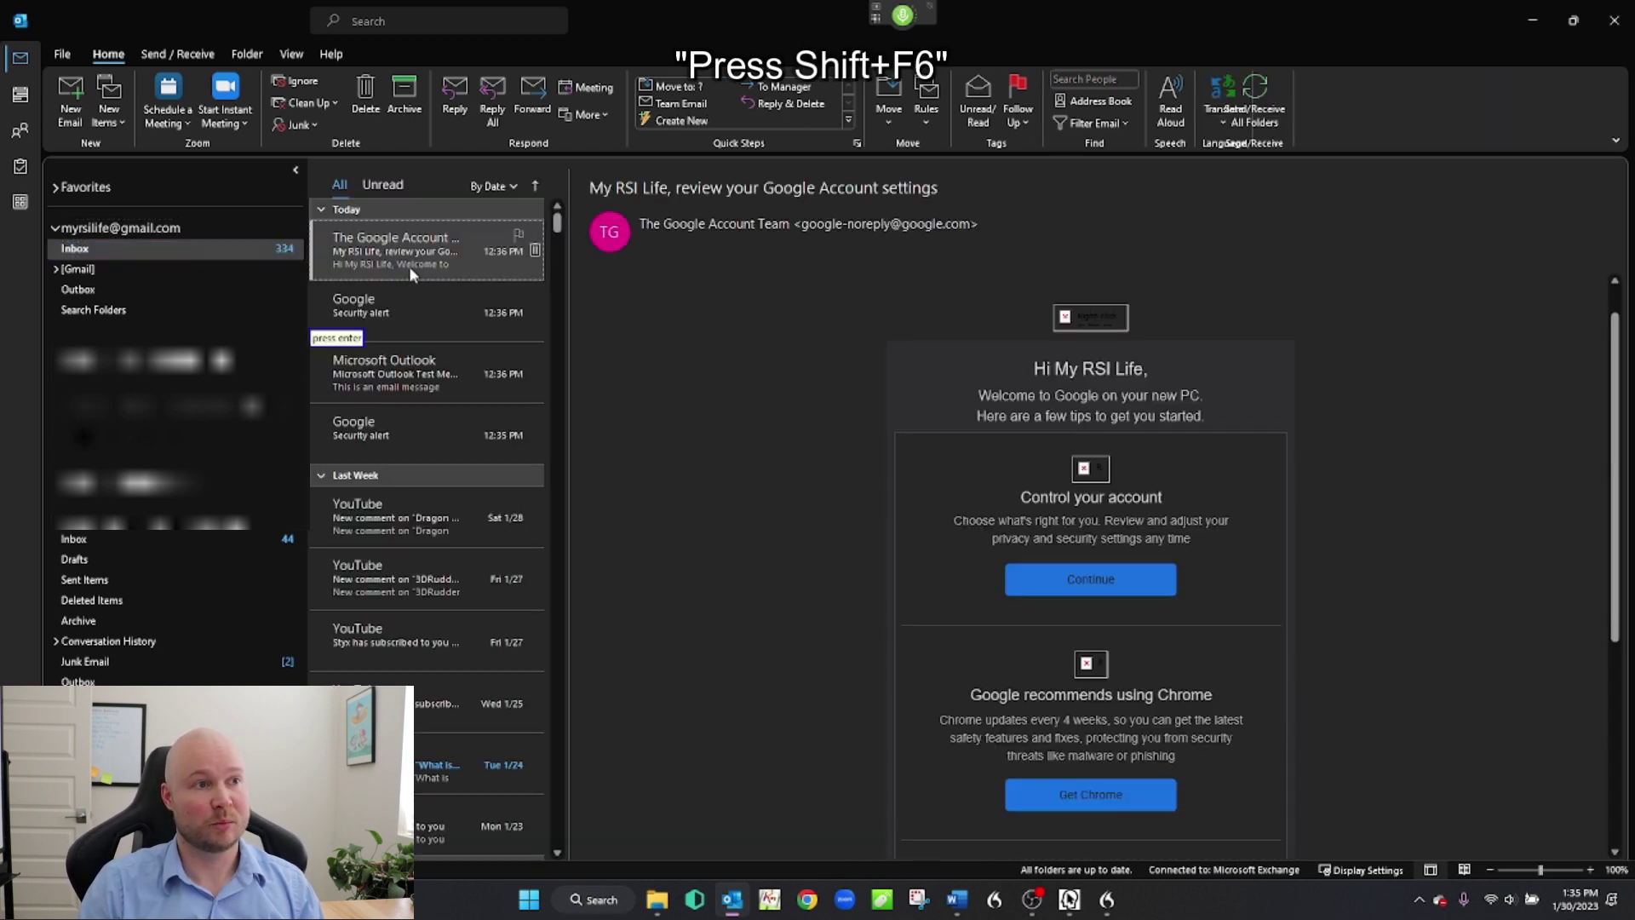
- Expand the [Gmail] folder in the folder list and open its Sent Mail subfolder
{"action": "key", "text": "shift+F6"}
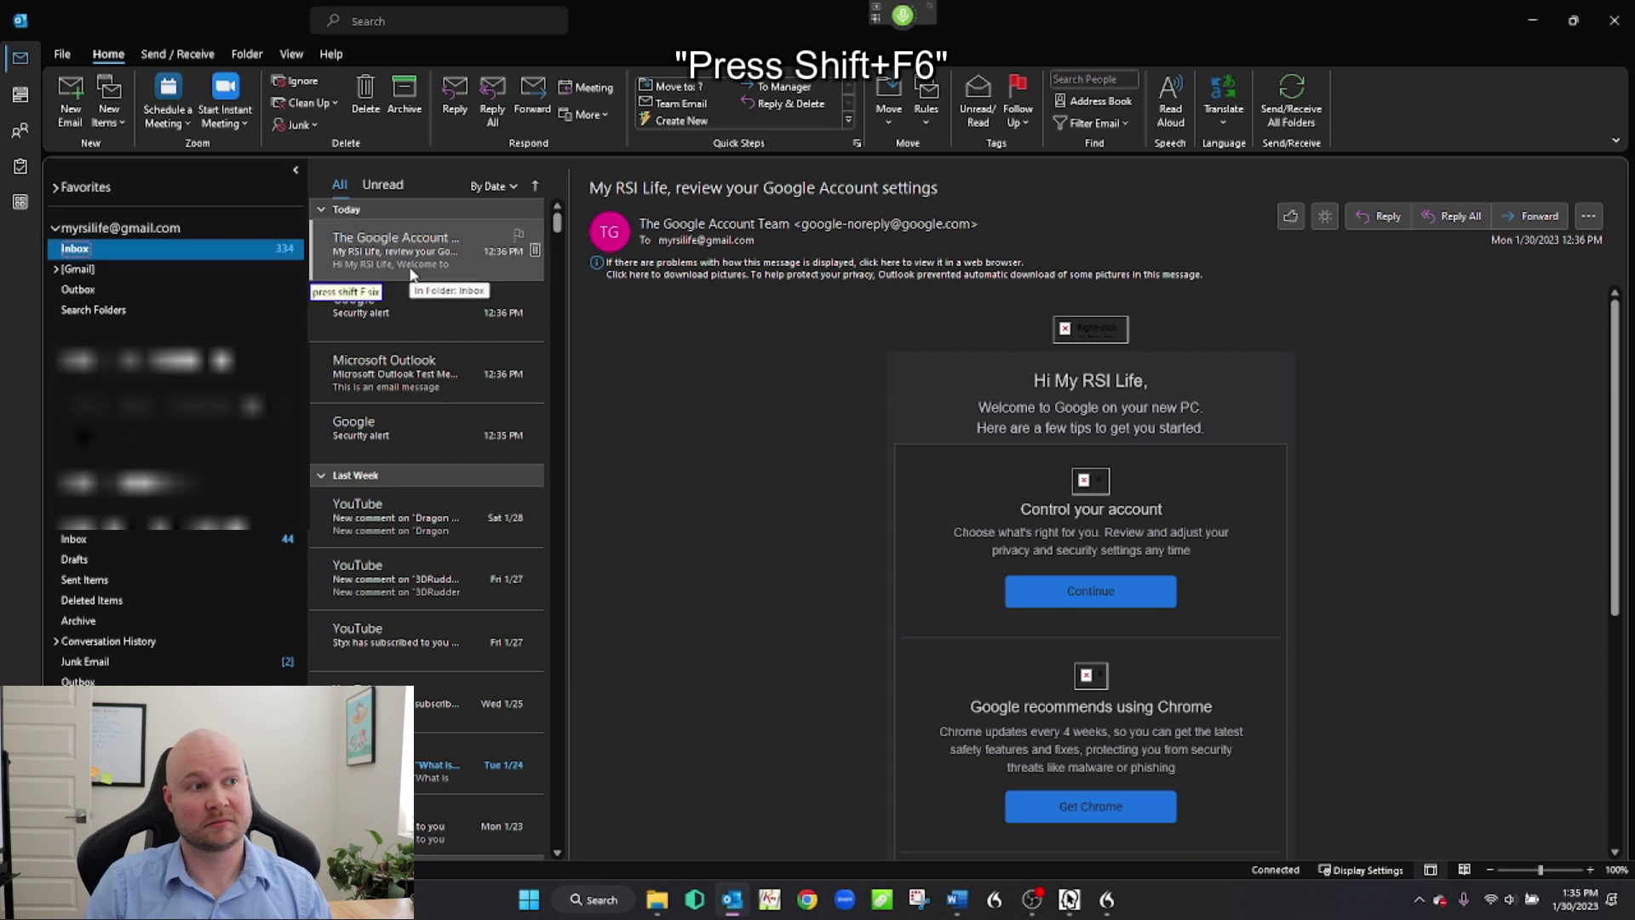
{"action": "key", "text": "Down"}
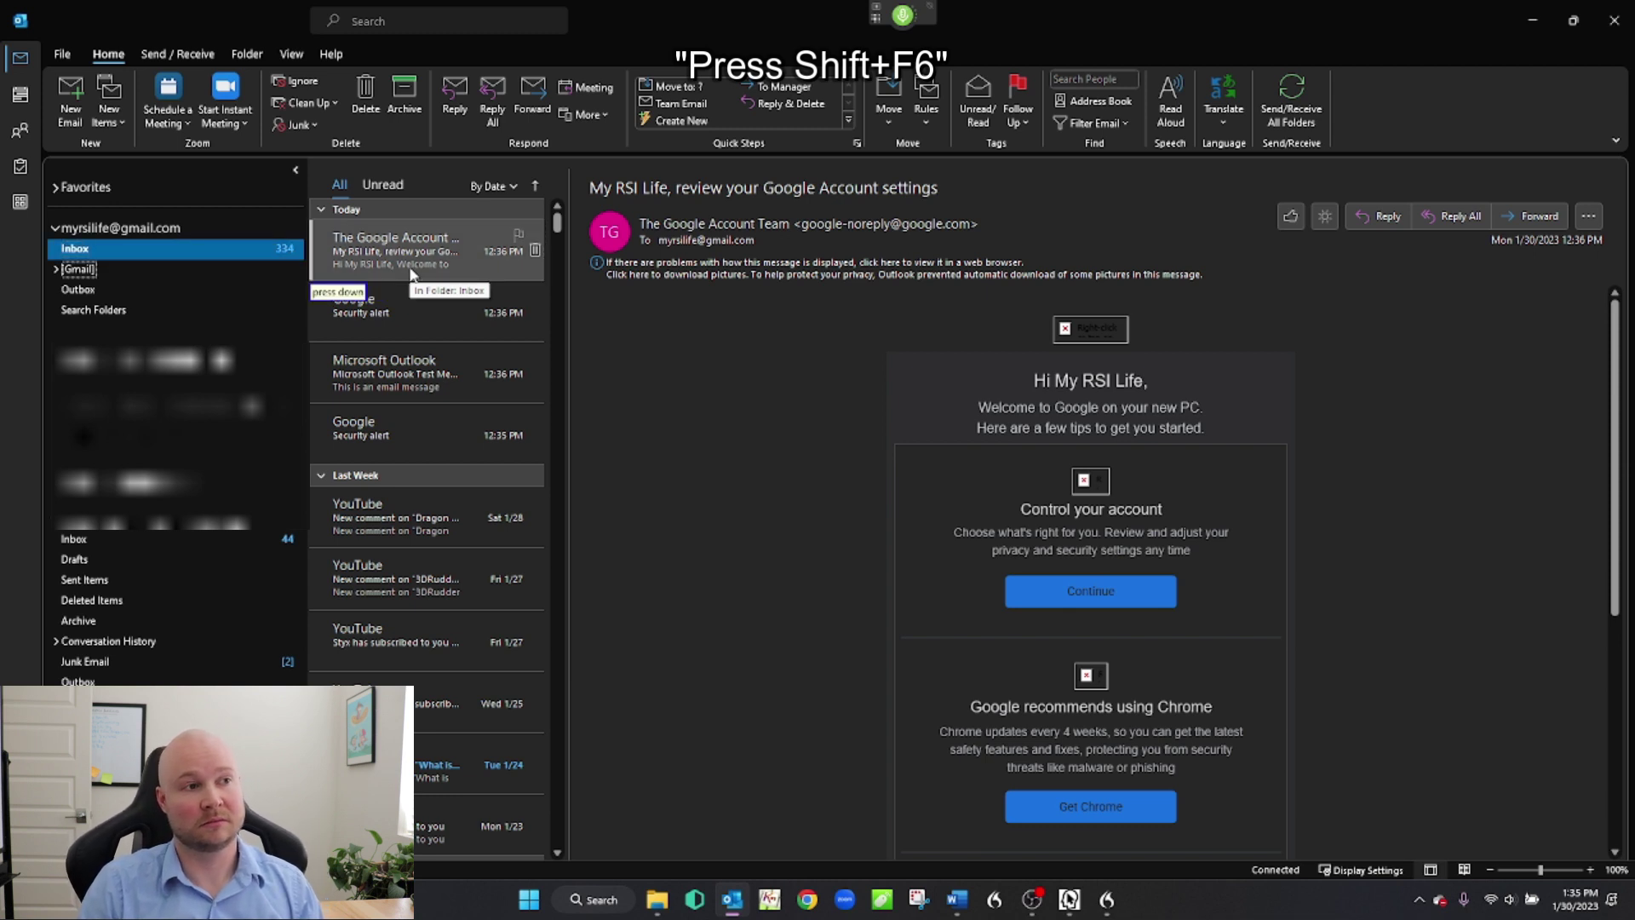
{"action": "key", "text": "Right"}
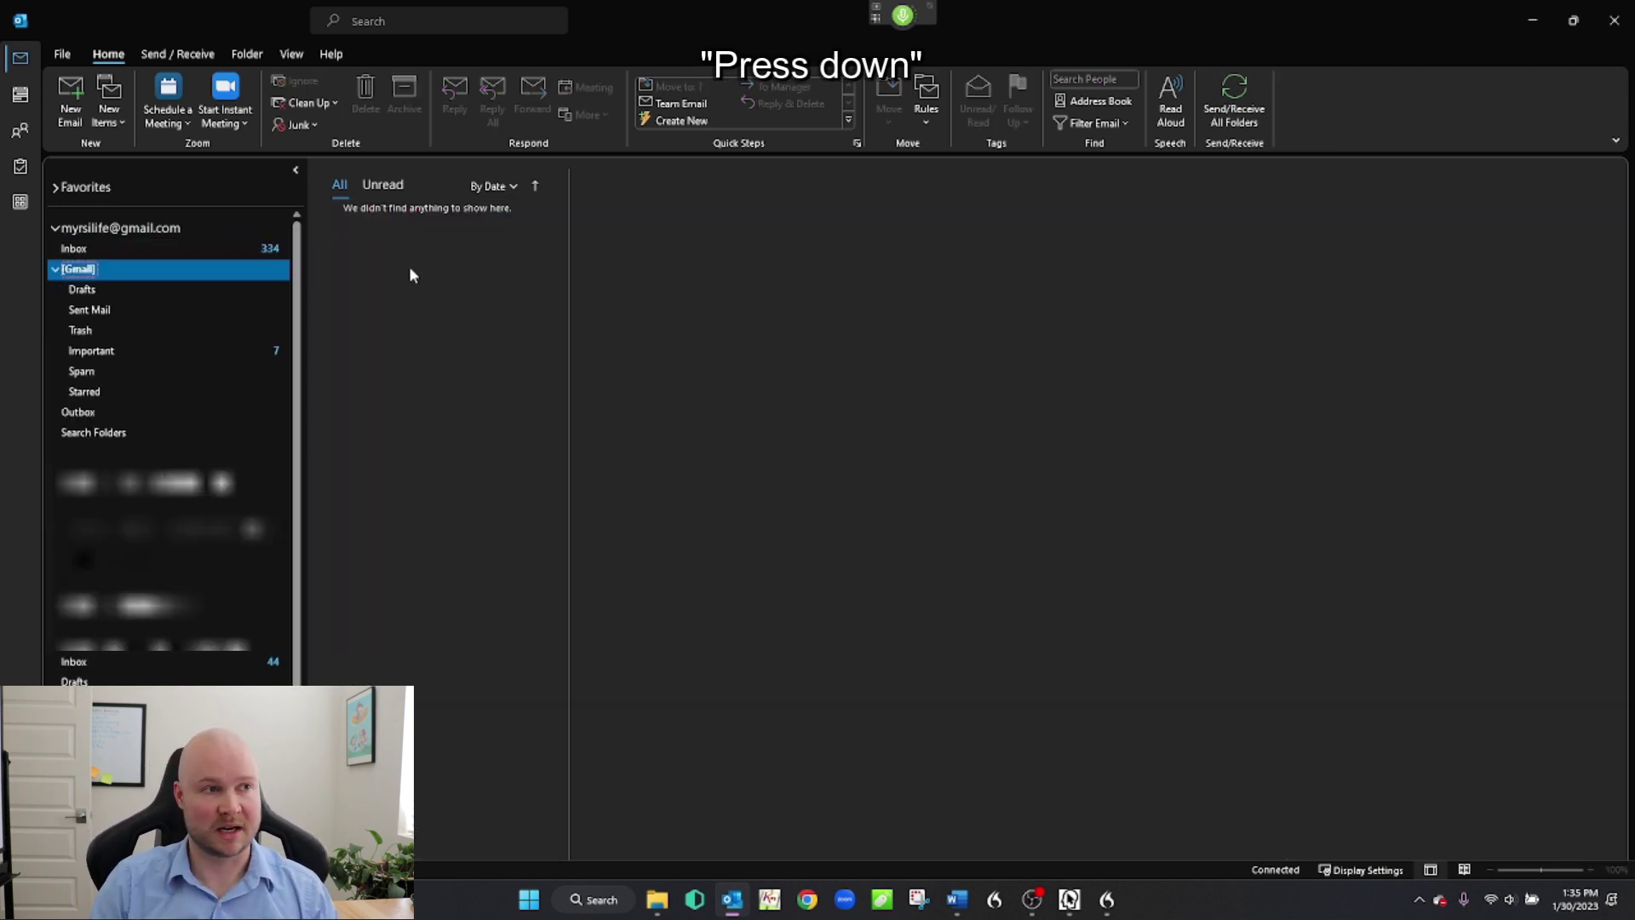
{"action": "key", "text": "Down"}
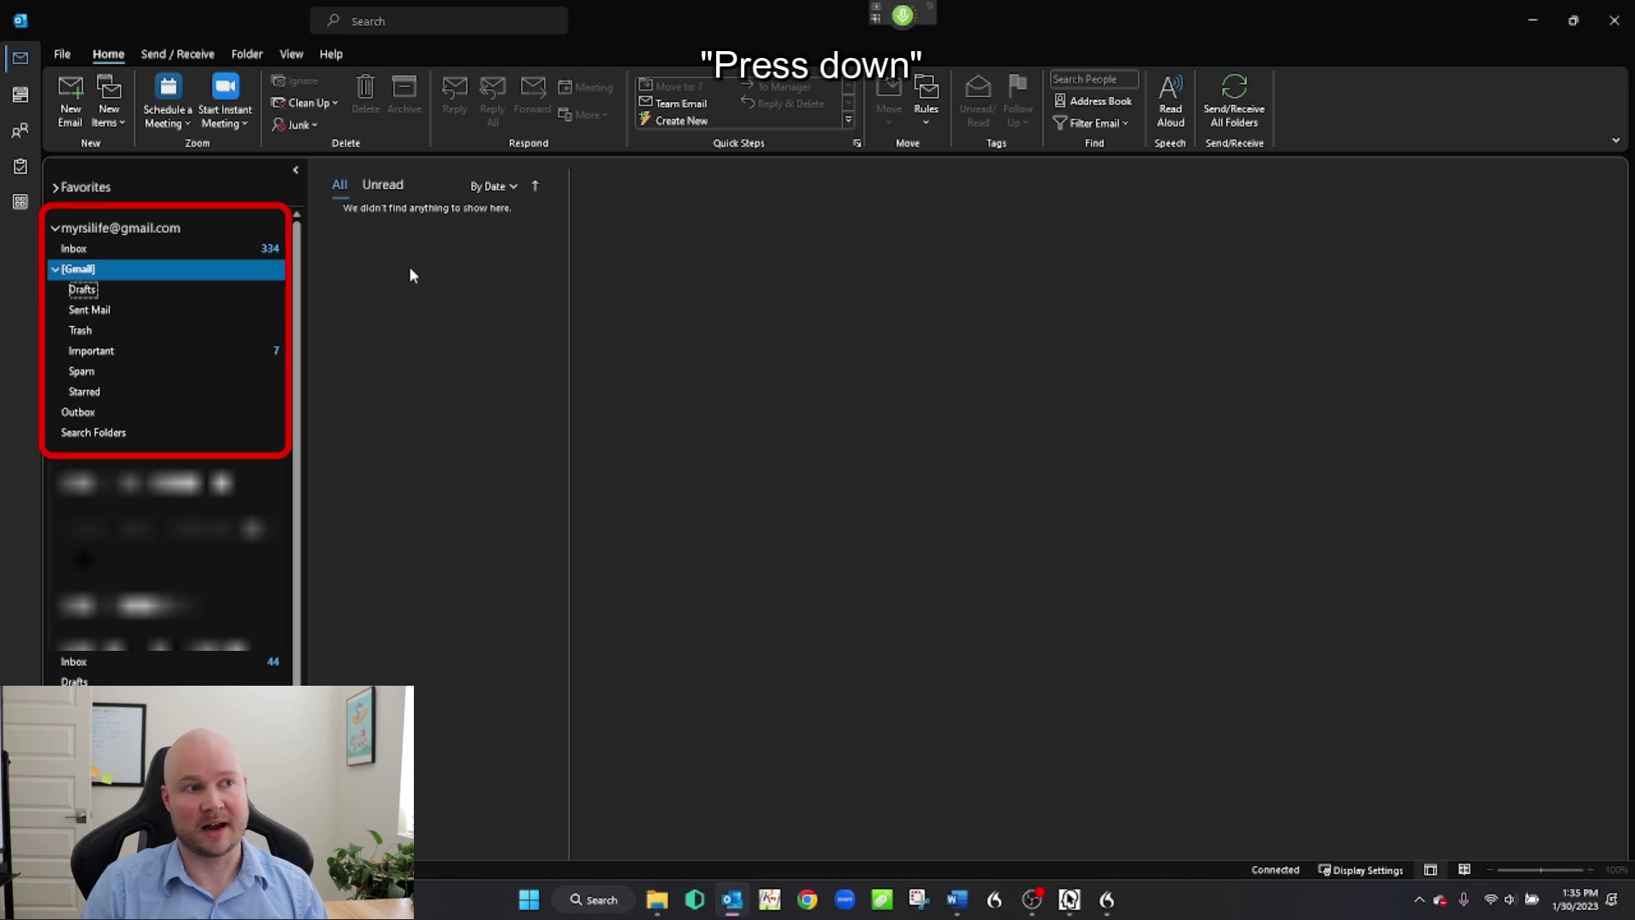
{"action": "key", "text": "Down"}
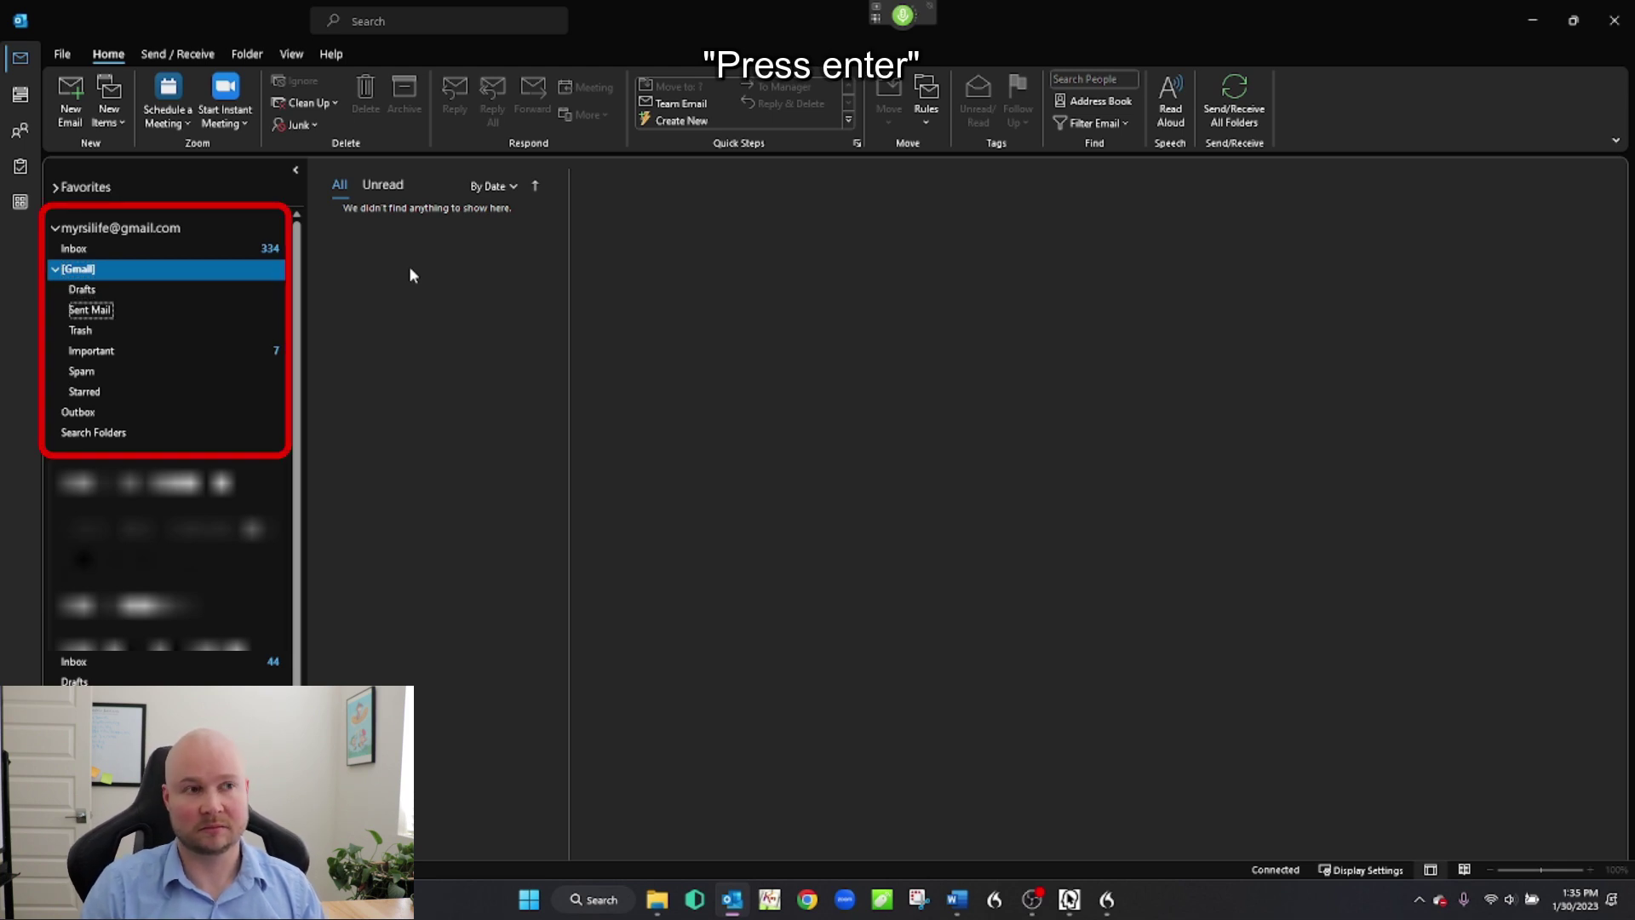
{"action": "key", "text": "Return"}
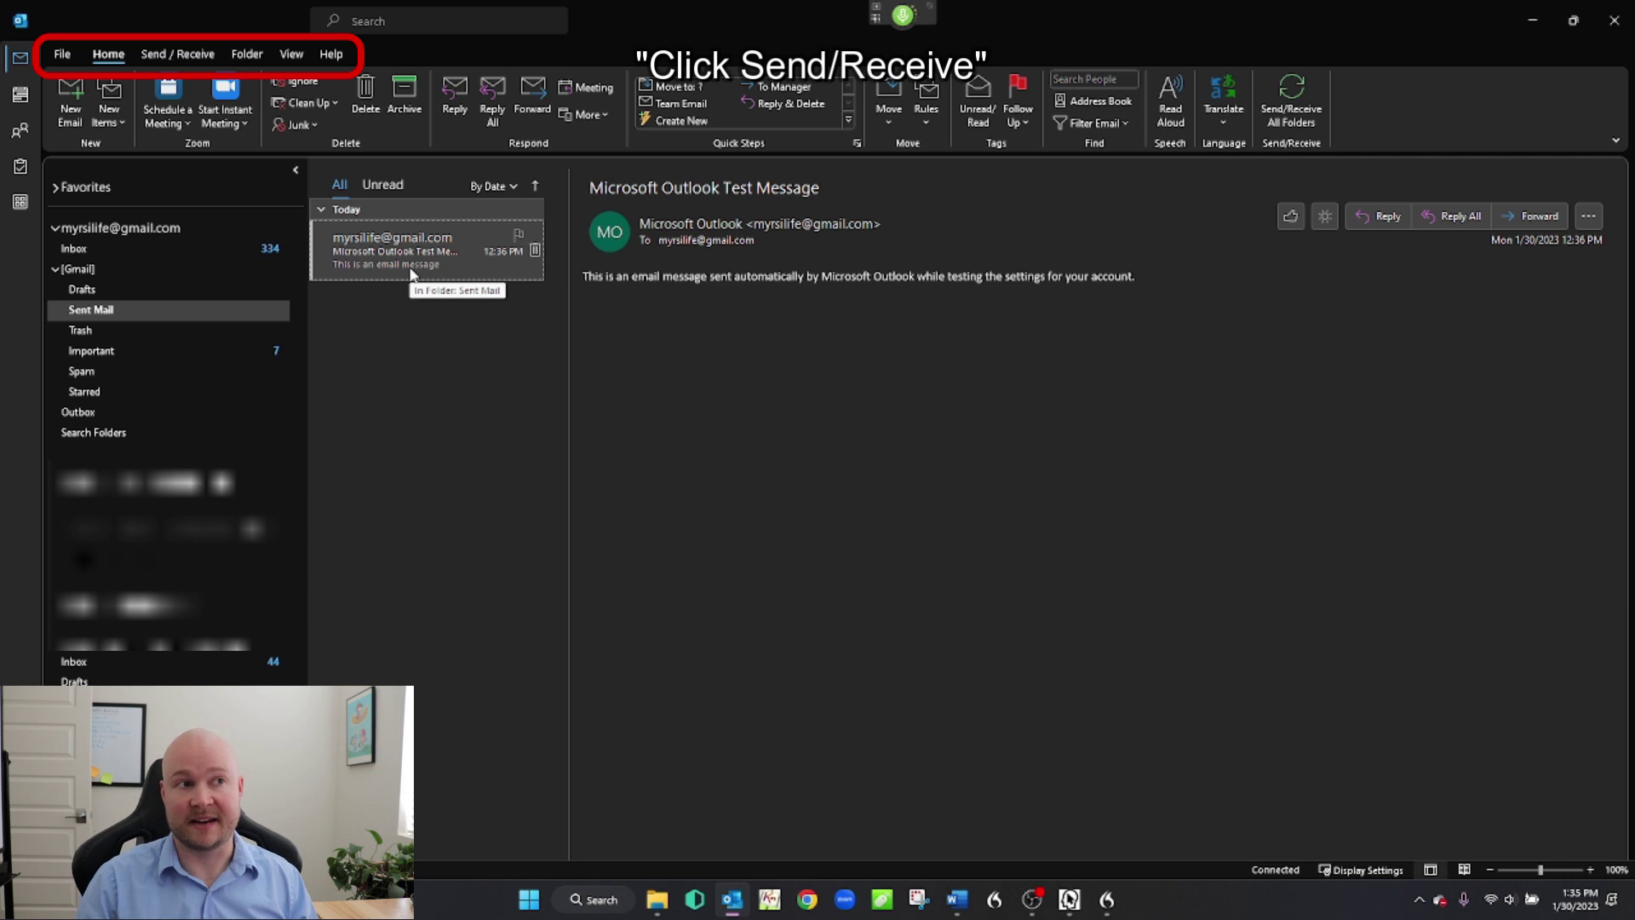
- Show the Send/Receive, Home, Folder, View and Help ribbon command sets one after another and return to the Home commands
{"action": "left_click", "coordinate": [179, 53]}
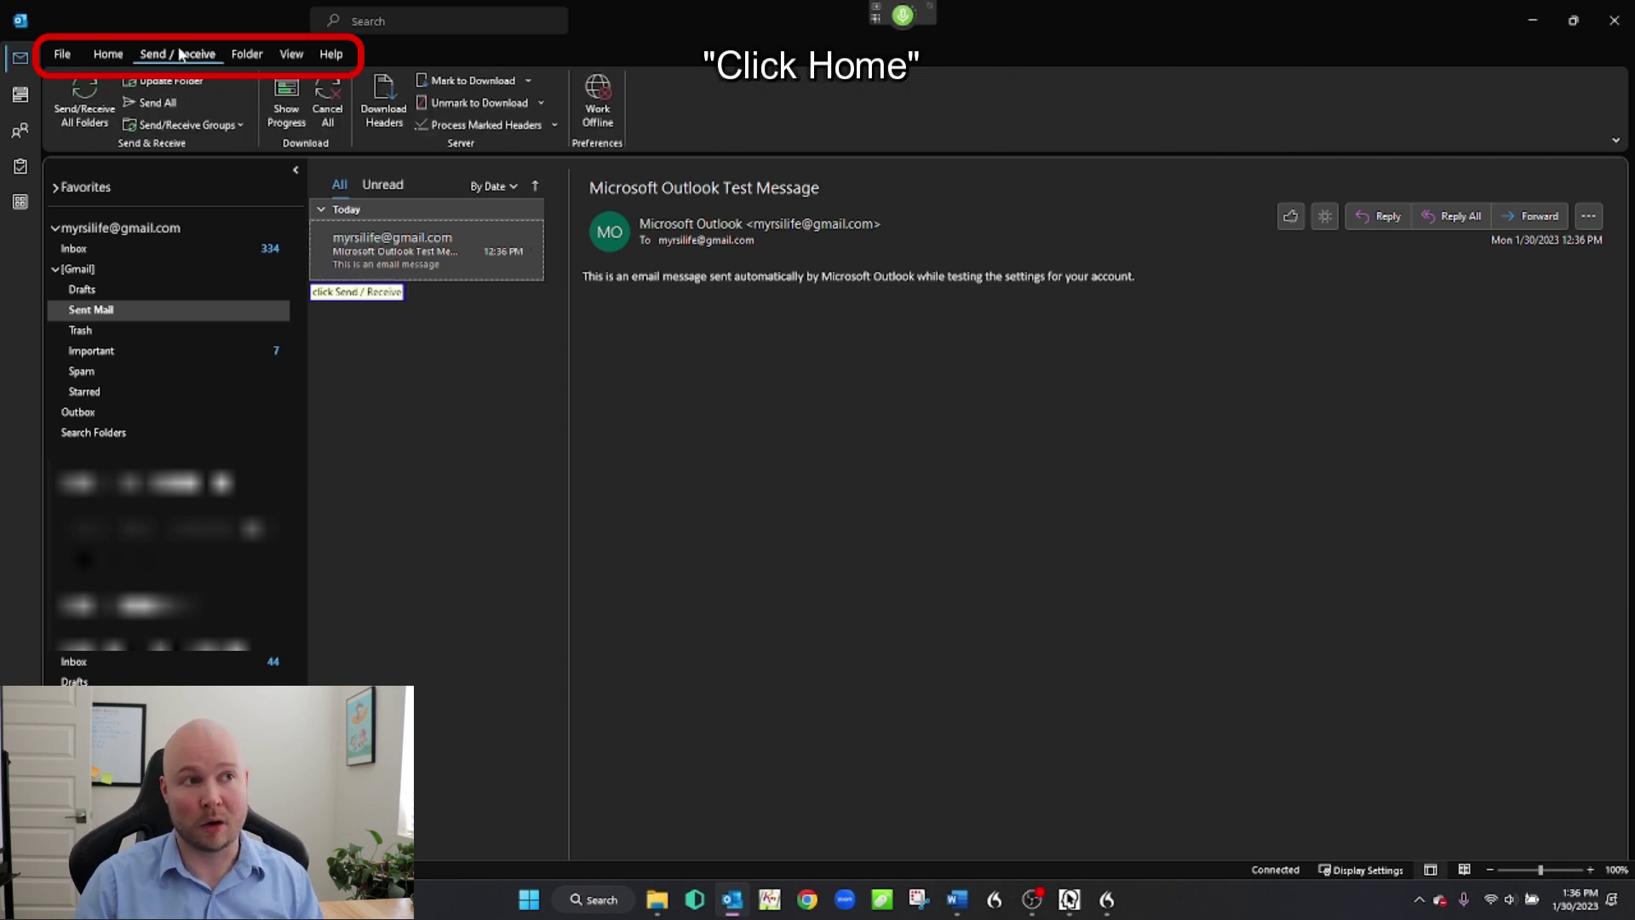
{"action": "left_click", "coordinate": [109, 54]}
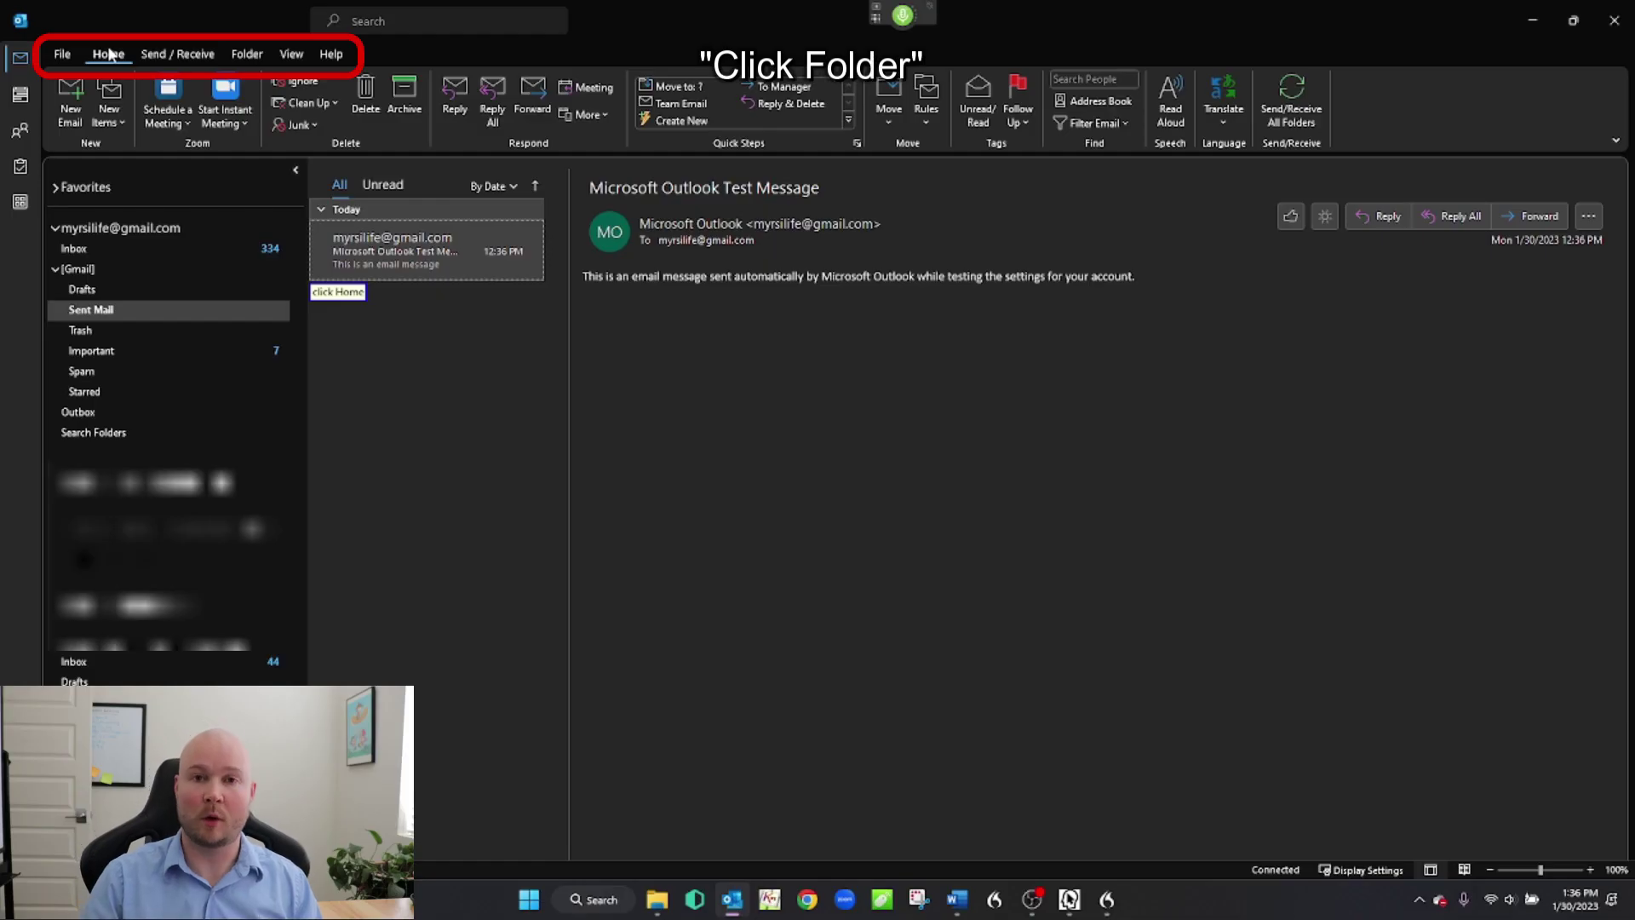
{"action": "left_click", "coordinate": [248, 53]}
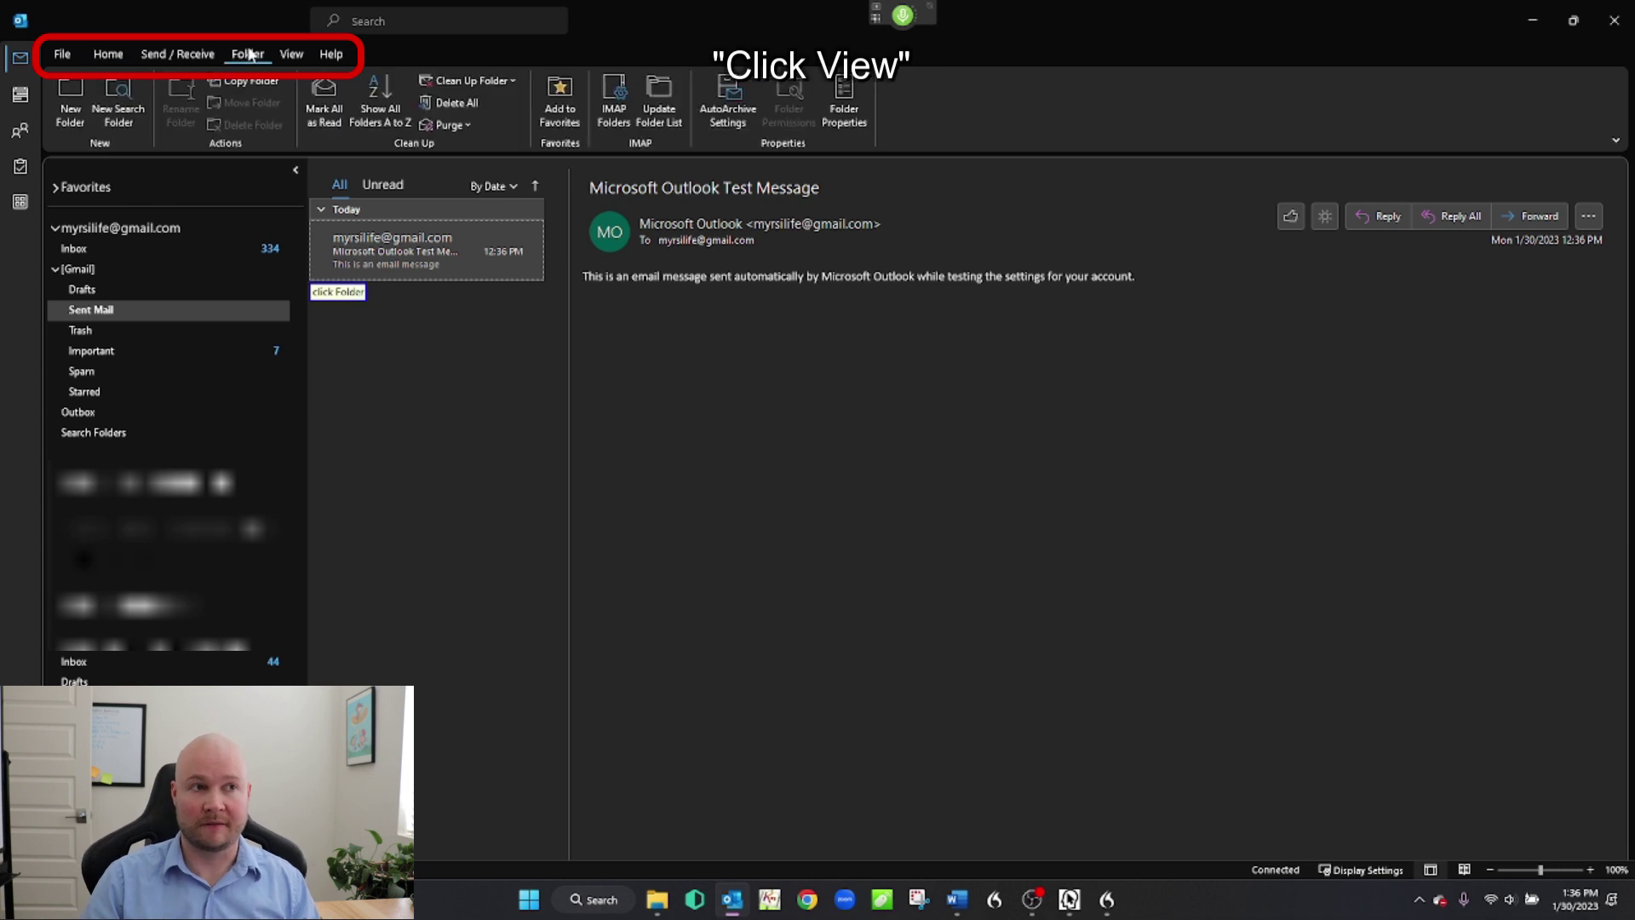
{"action": "left_click", "coordinate": [291, 53]}
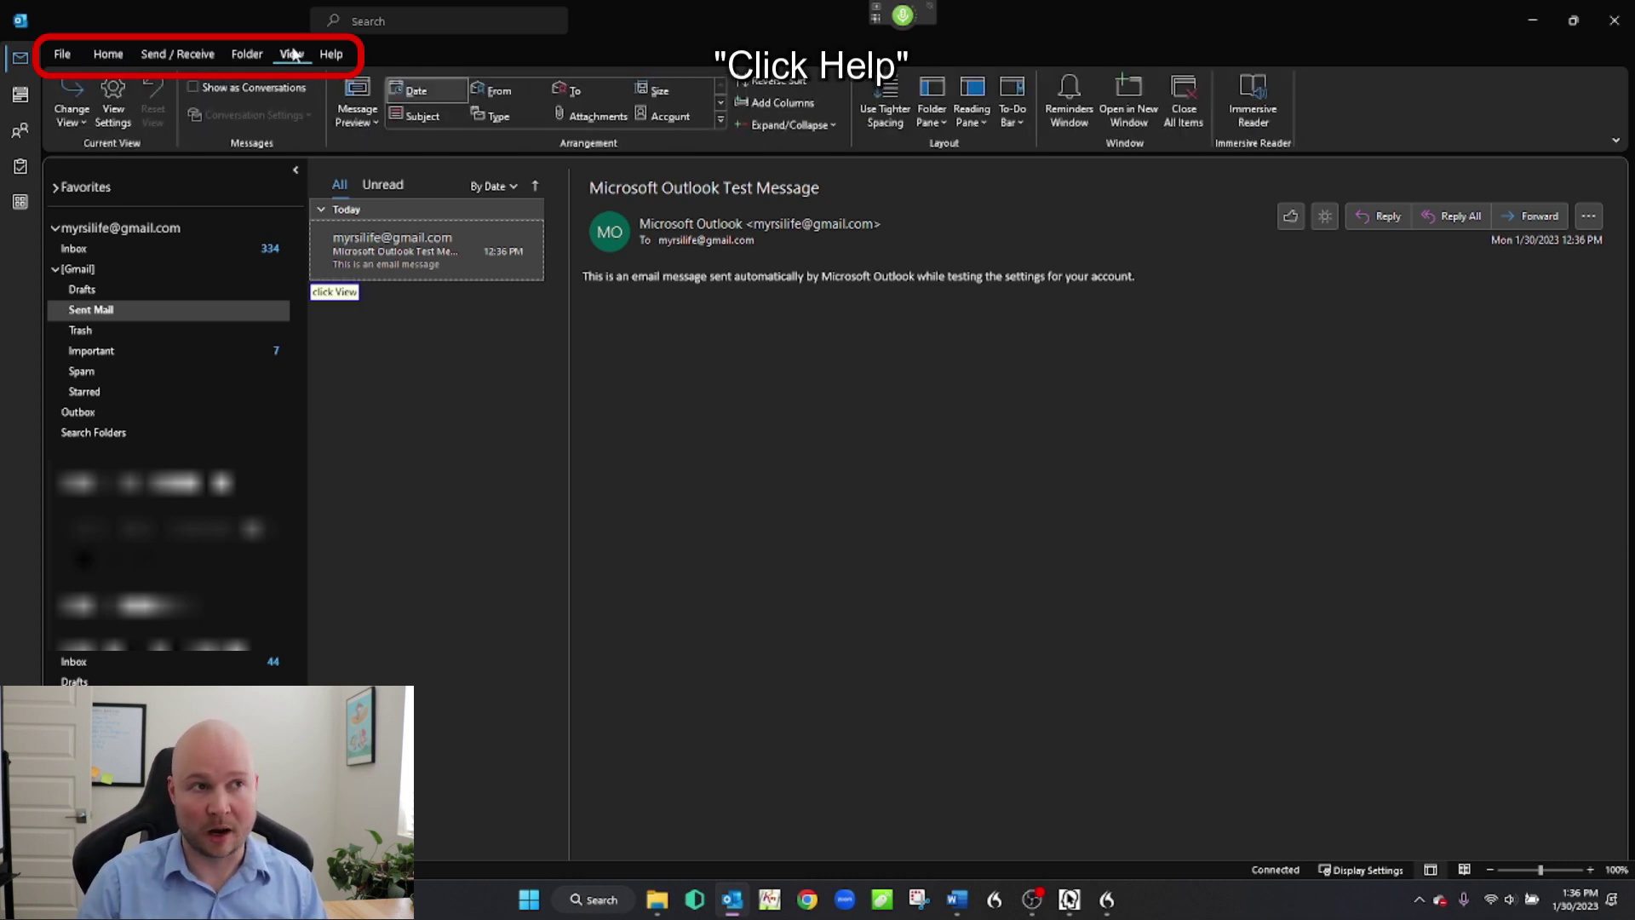
{"action": "left_click", "coordinate": [331, 54]}
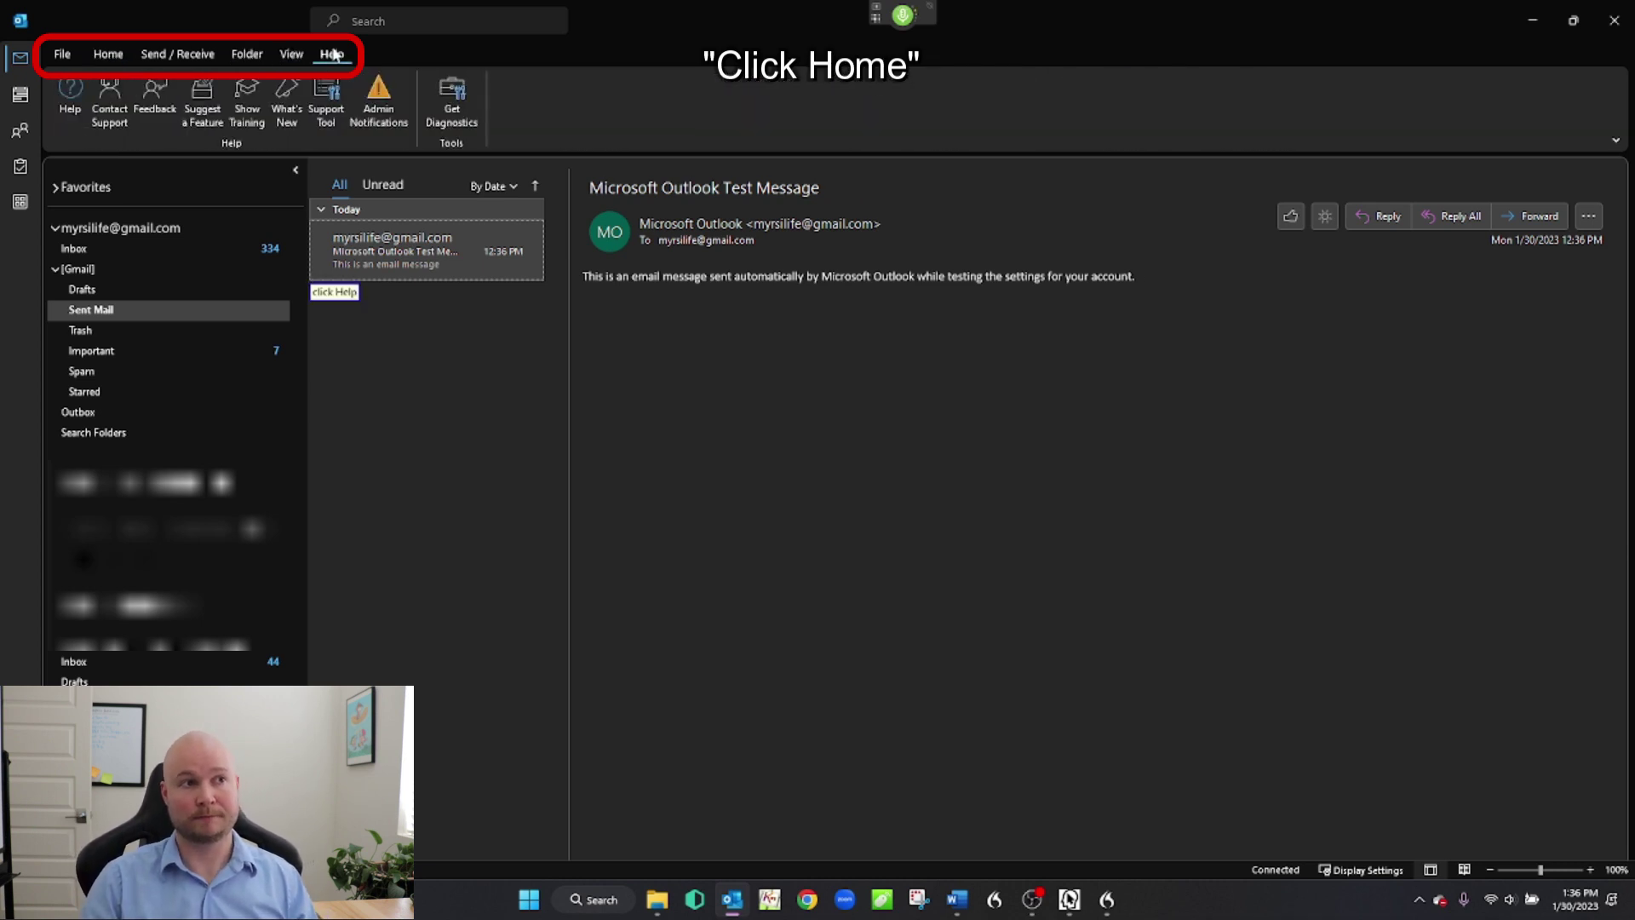
{"action": "left_click", "coordinate": [109, 54]}
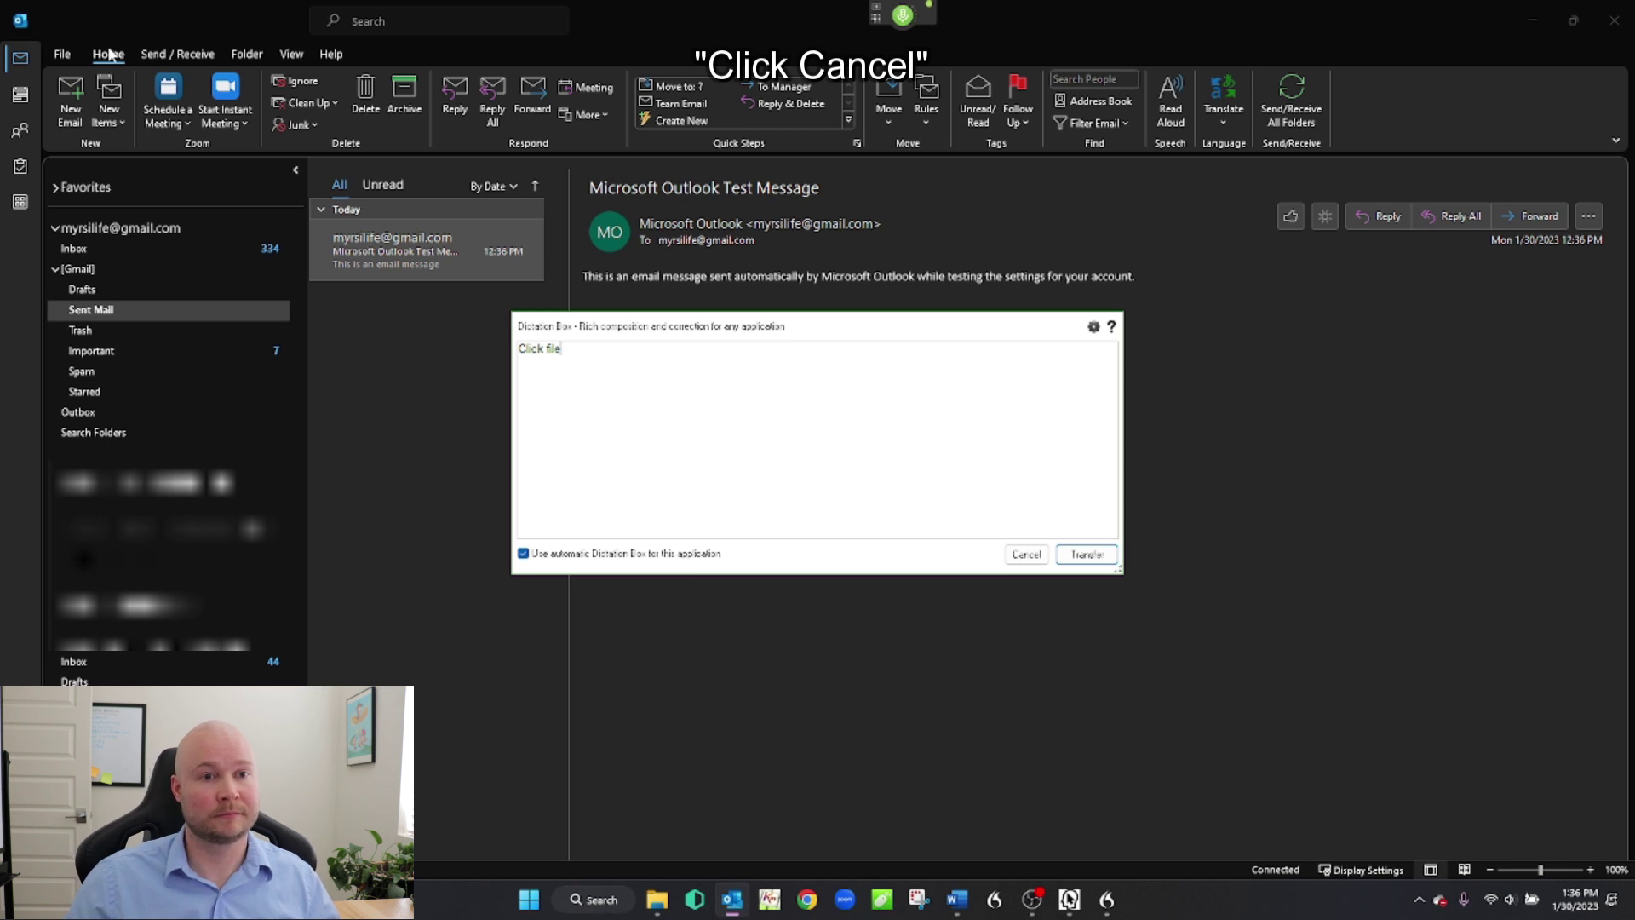
- Discard the dictated text, view the available printers on the test message's print page without choosing another one, and return to the mailbox
{"action": "left_click", "coordinate": [1026, 554]}
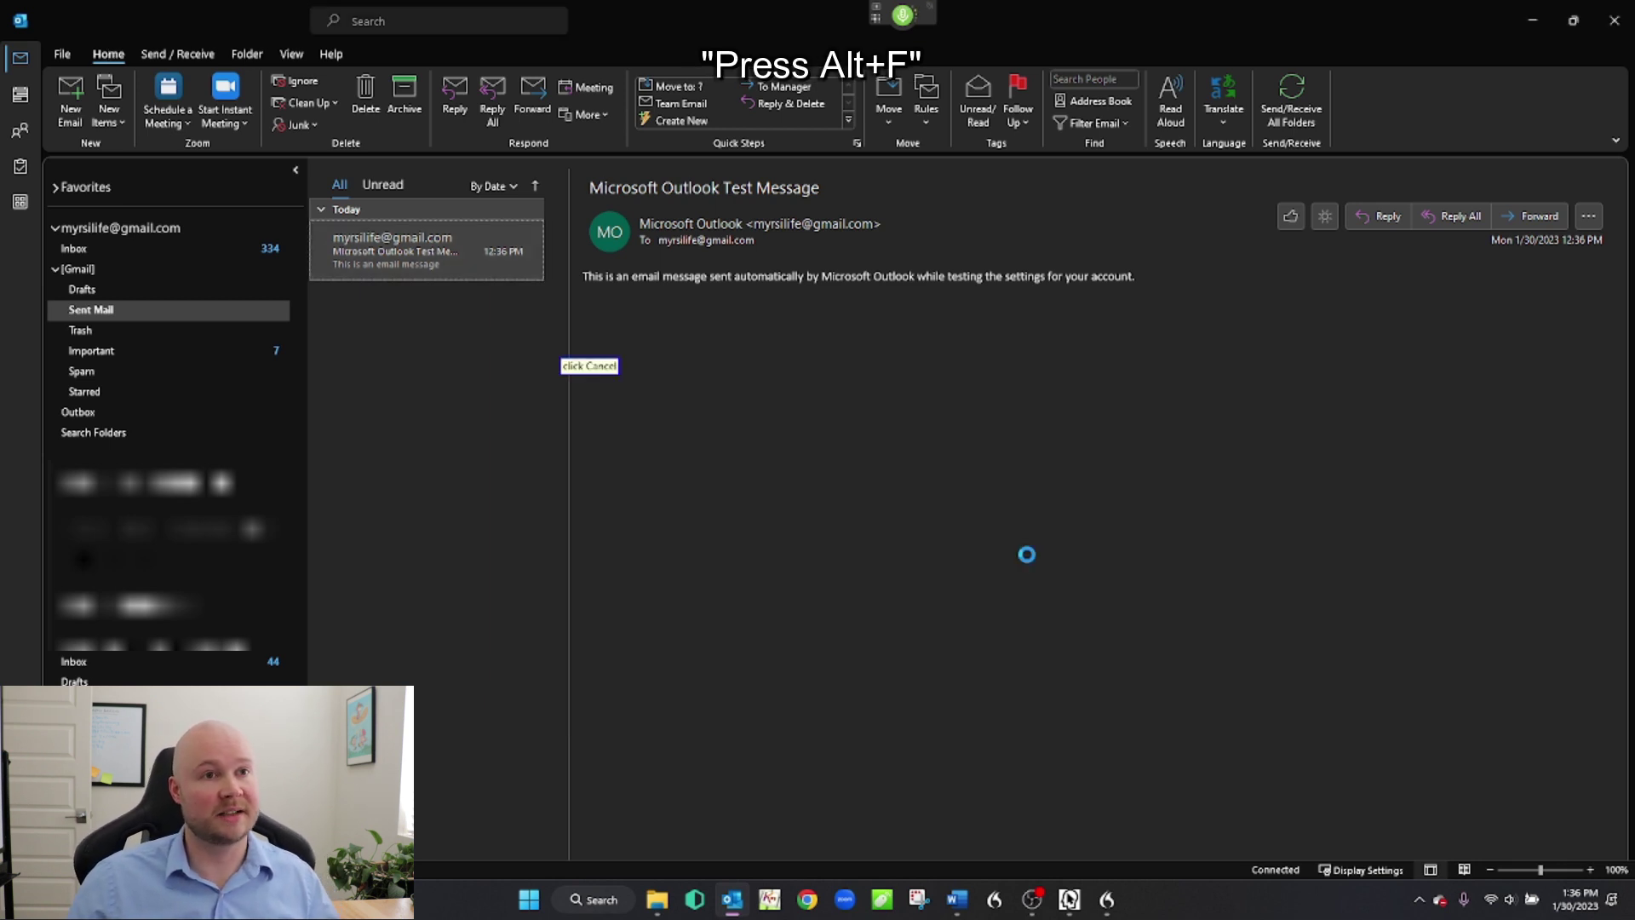
{"action": "key", "text": "alt+f"}
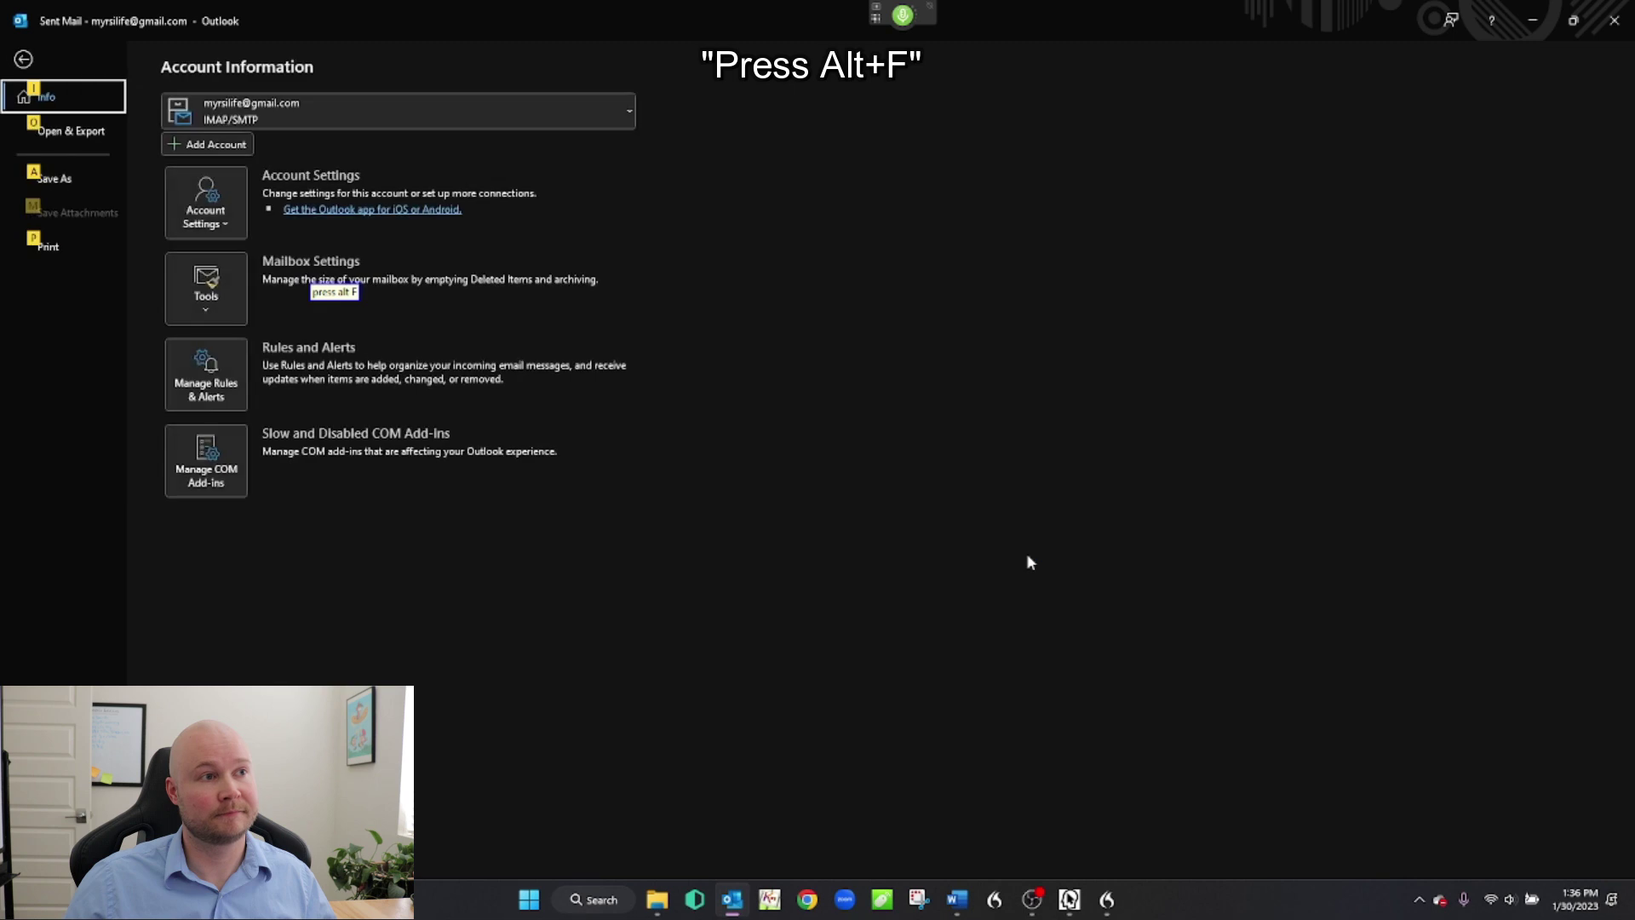
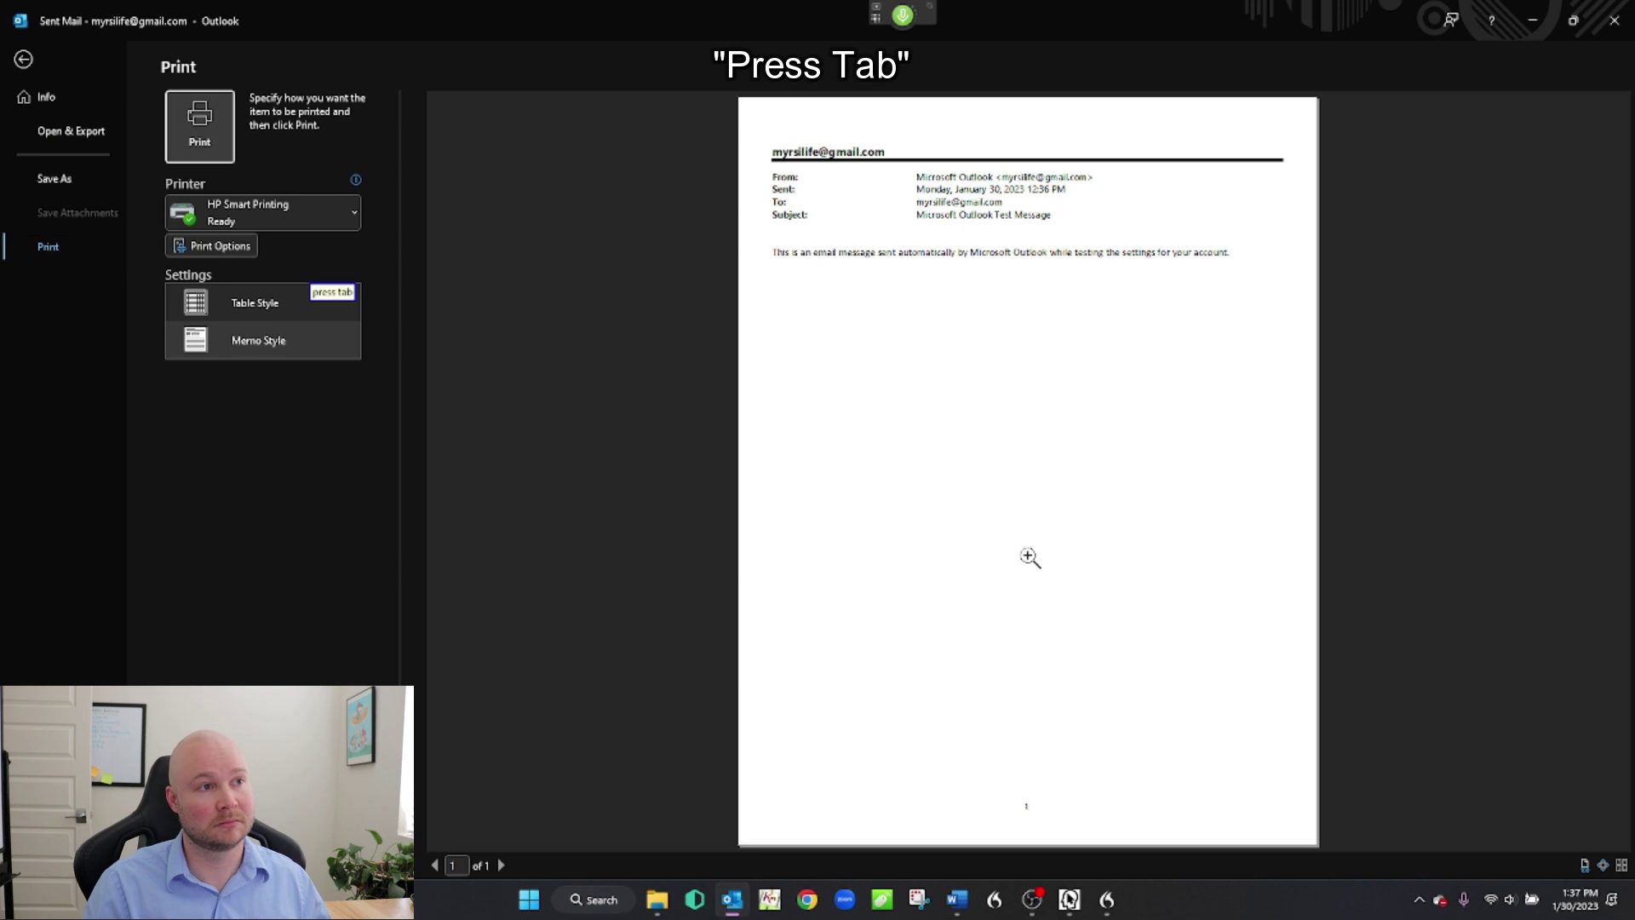
{"action": "key", "text": "Tab"}
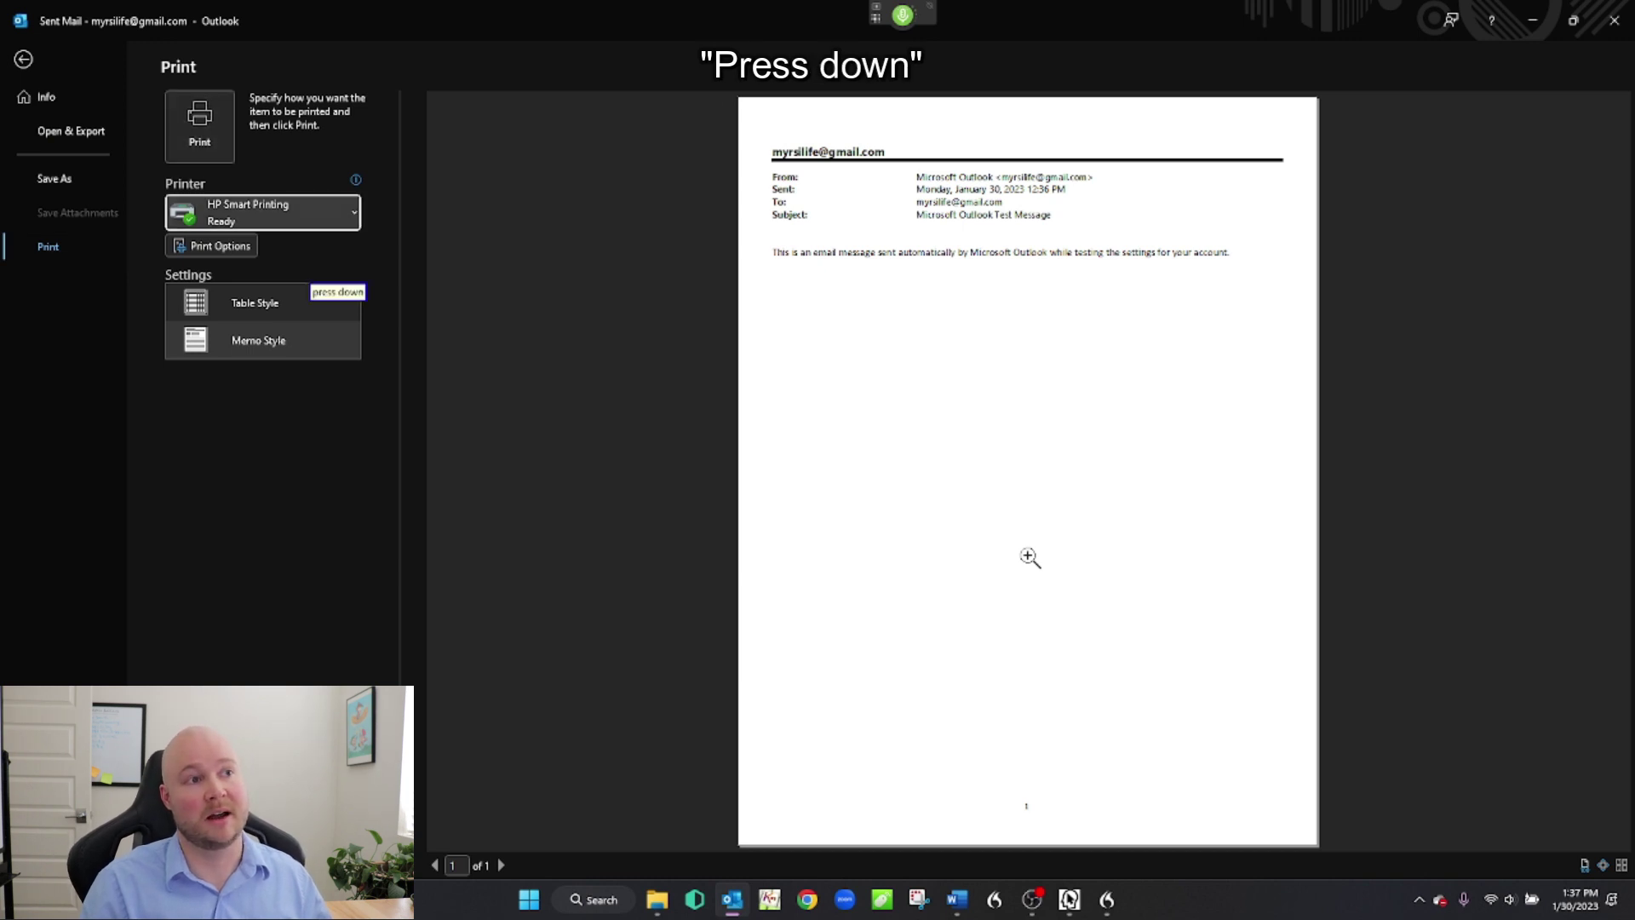
{"action": "key", "text": "Down"}
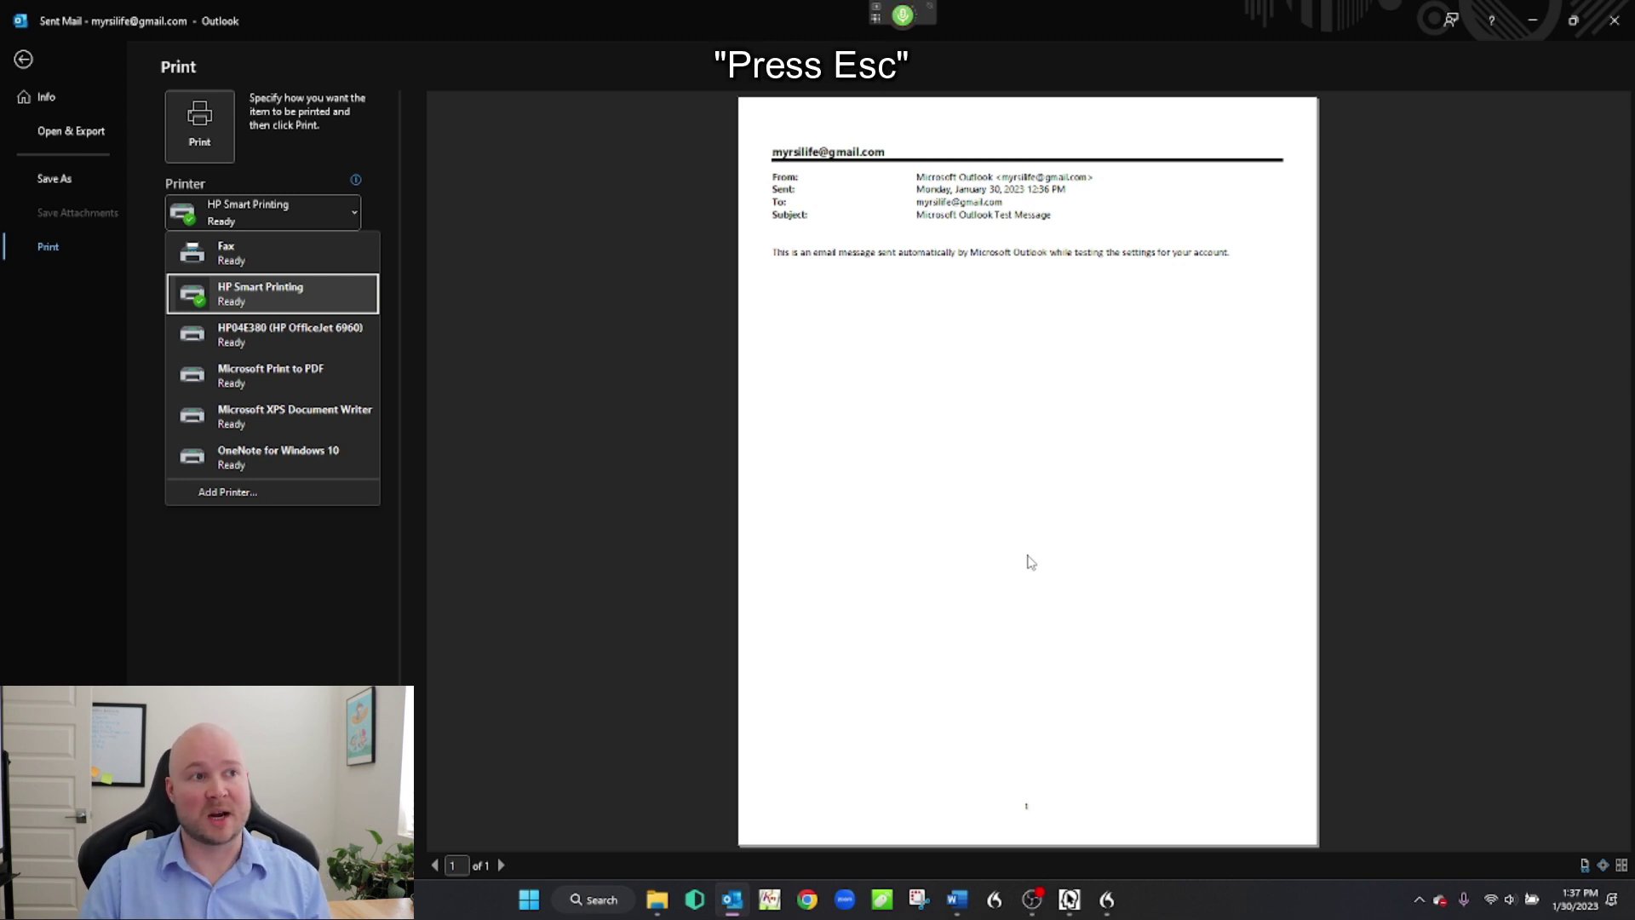
{"action": "key", "text": "Escape"}
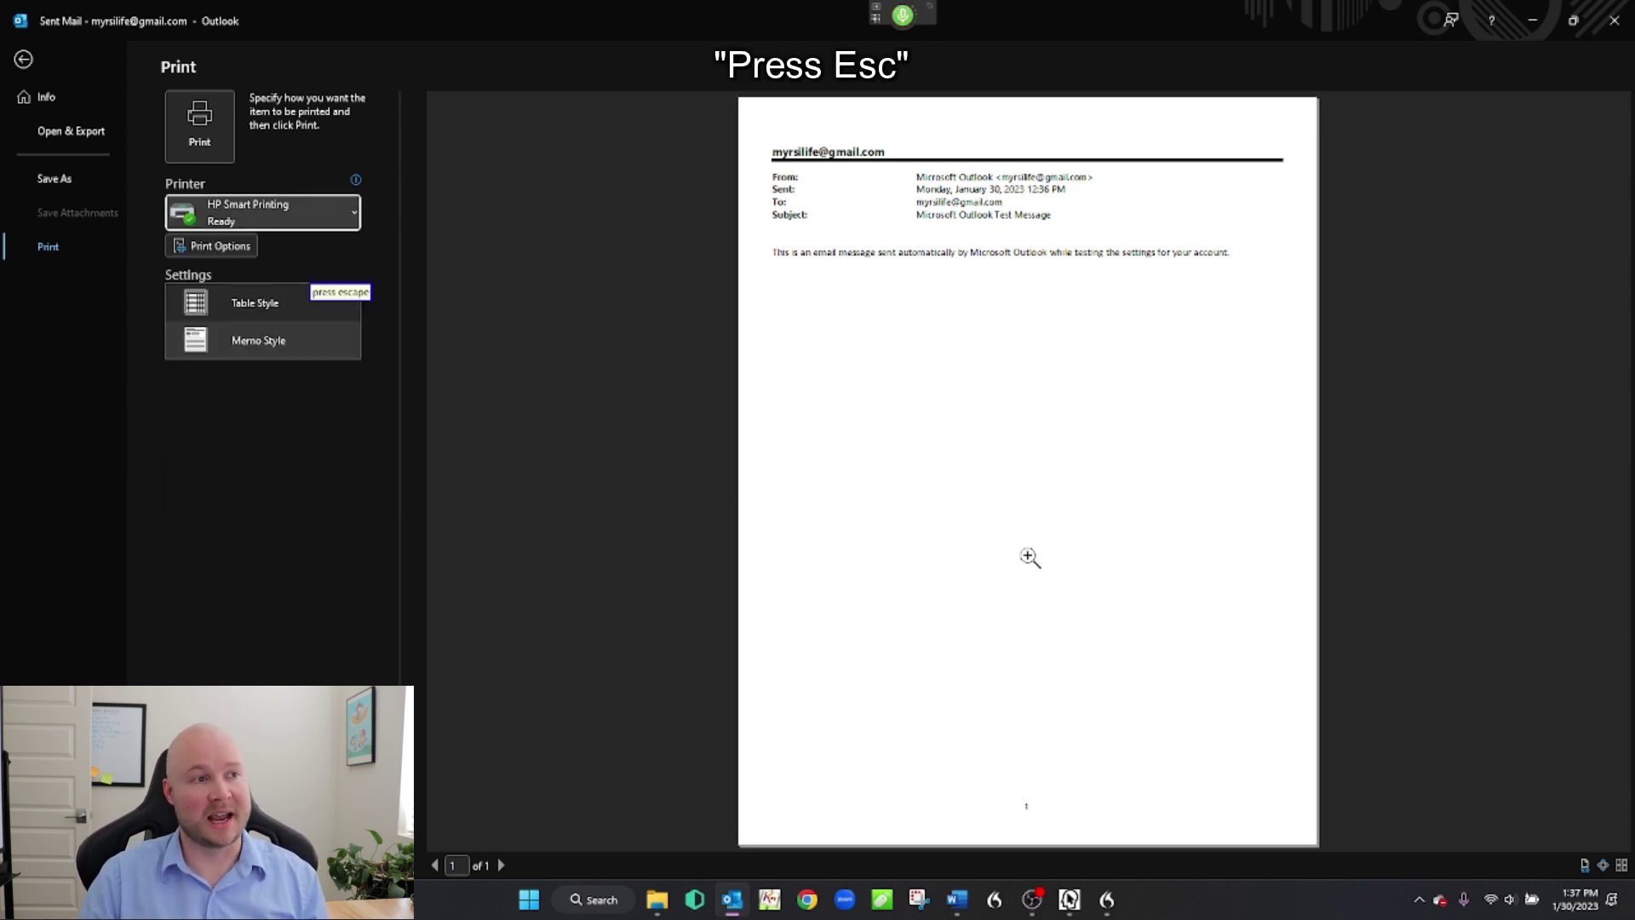
{"action": "key", "text": "Escape"}
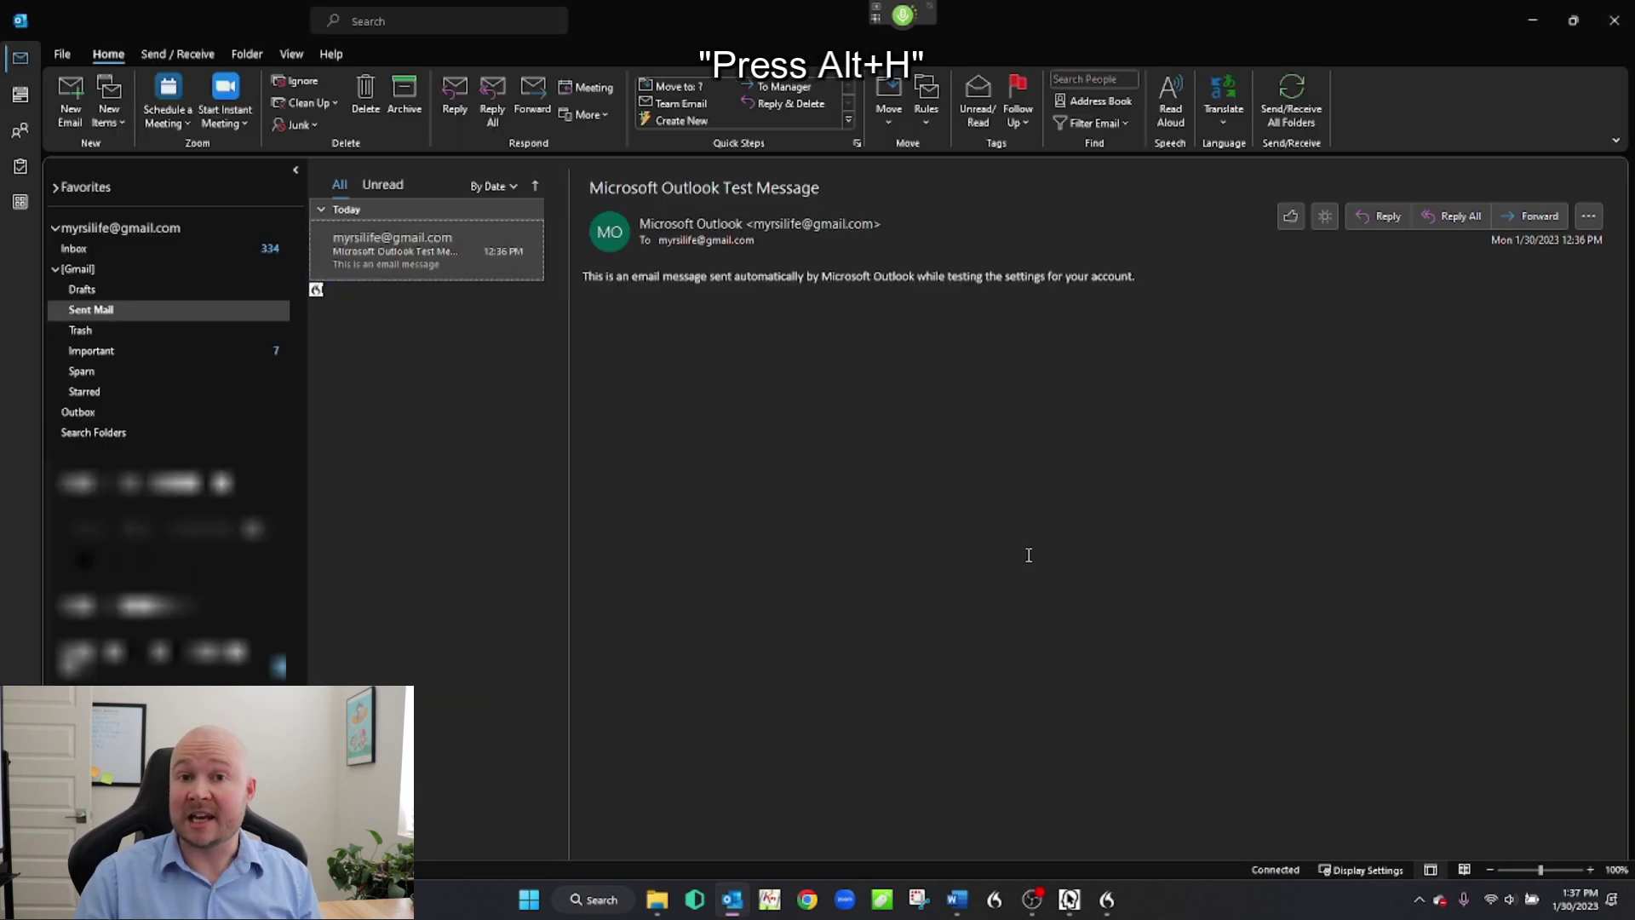
- Open the Move Items dialog for sending the selected test message to another folder and cancel it
{"action": "key", "text": "alt+h"}
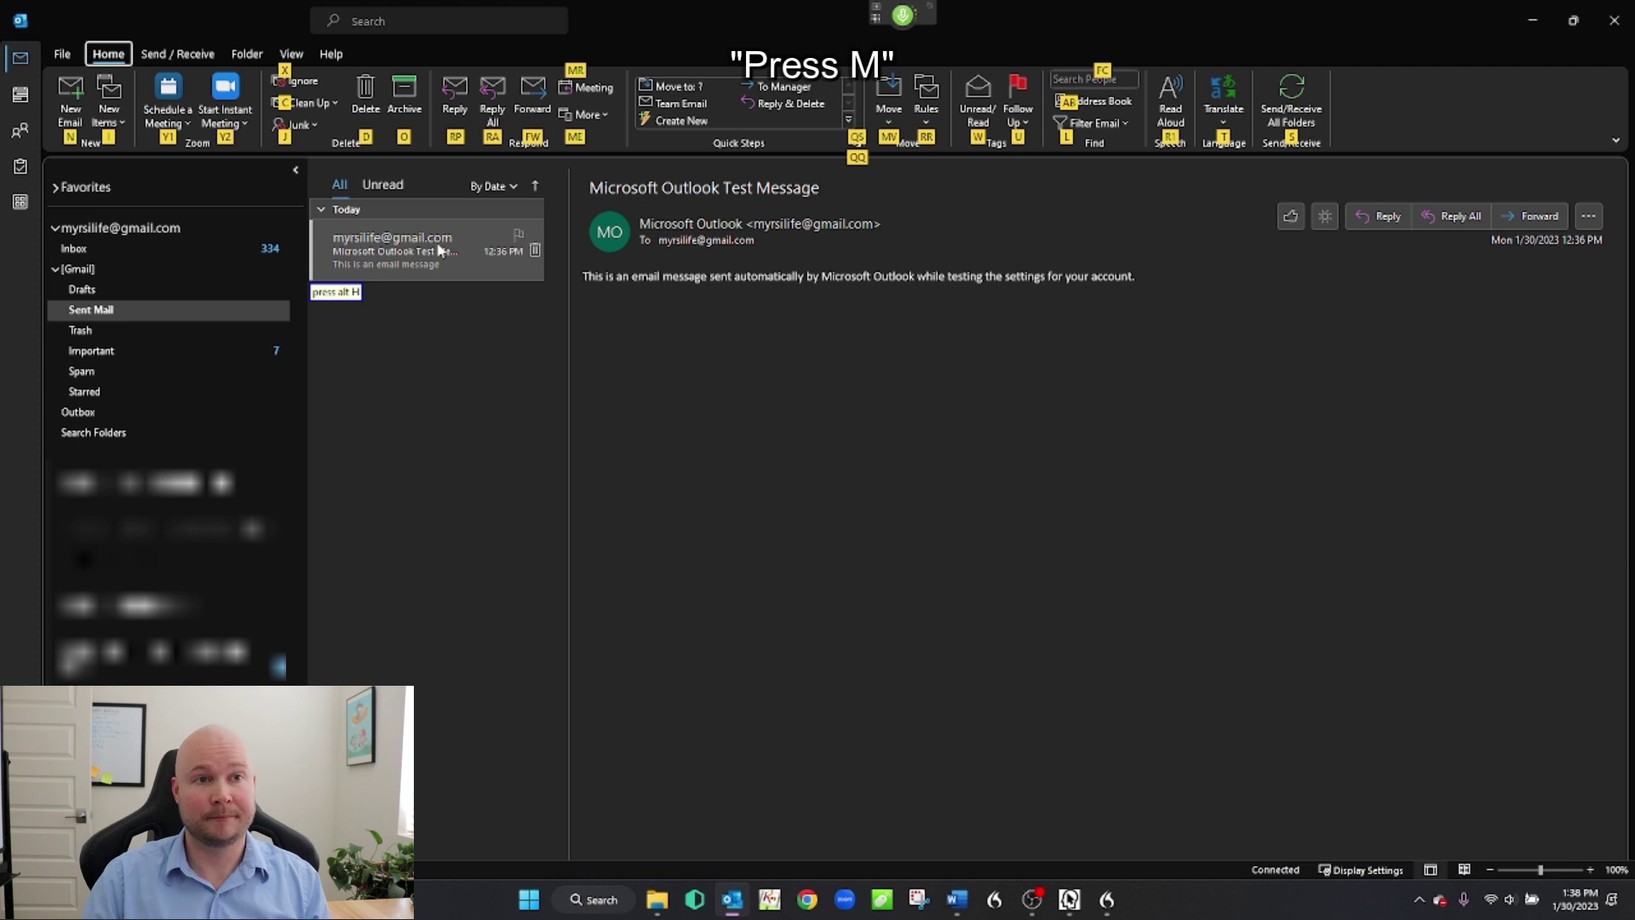
{"action": "key", "text": "m"}
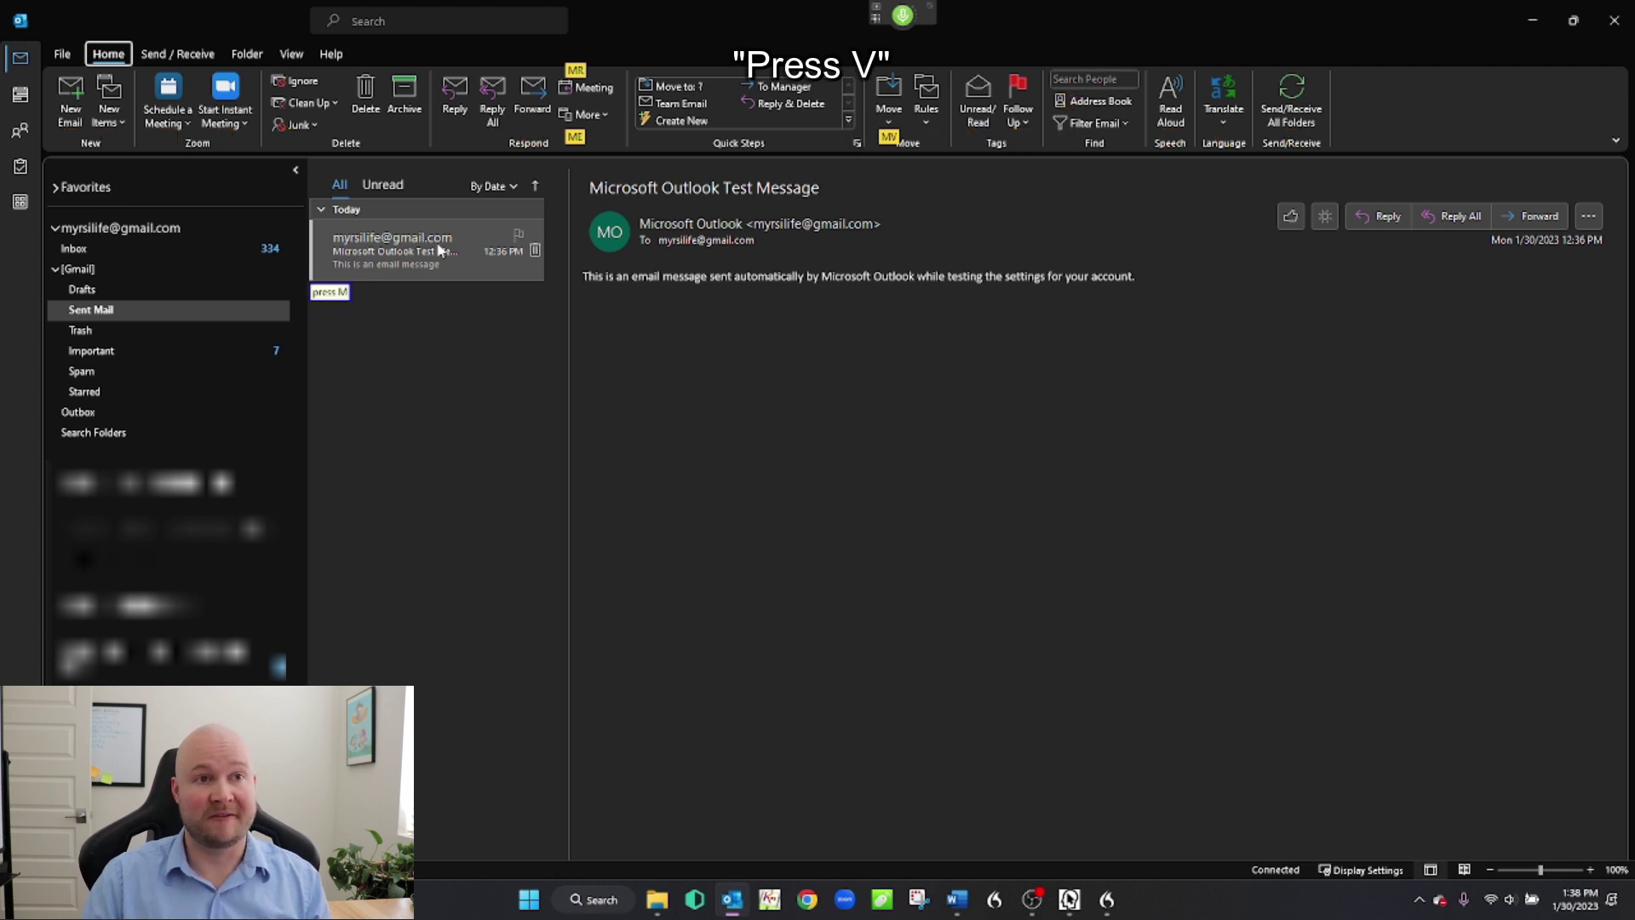
{"action": "key", "text": "v"}
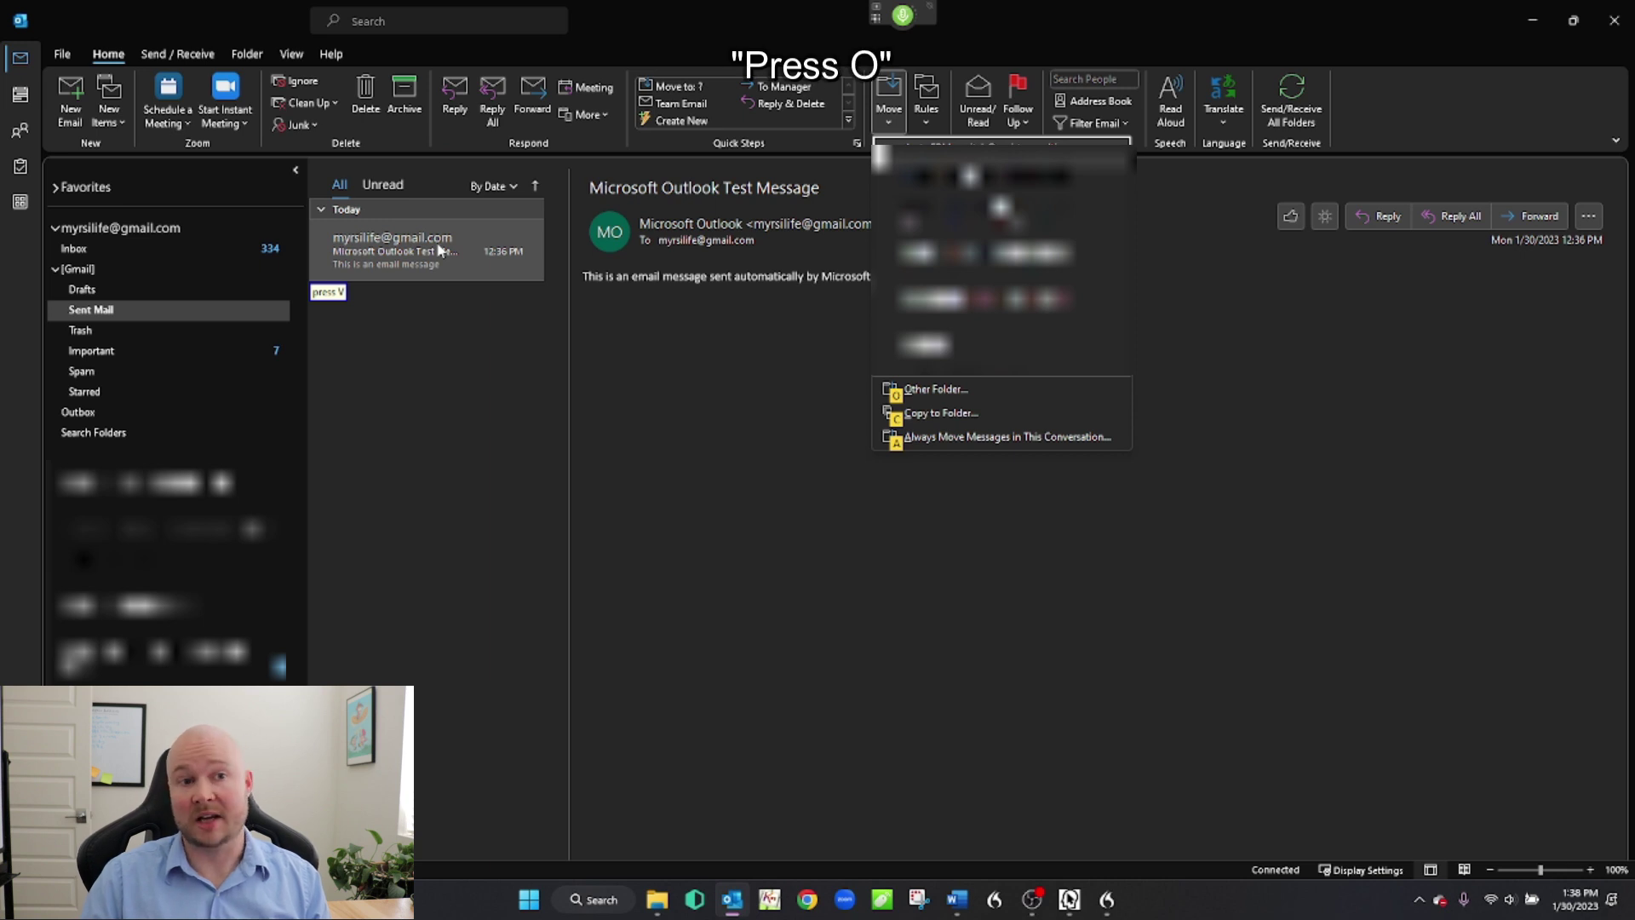
{"action": "key", "text": "o"}
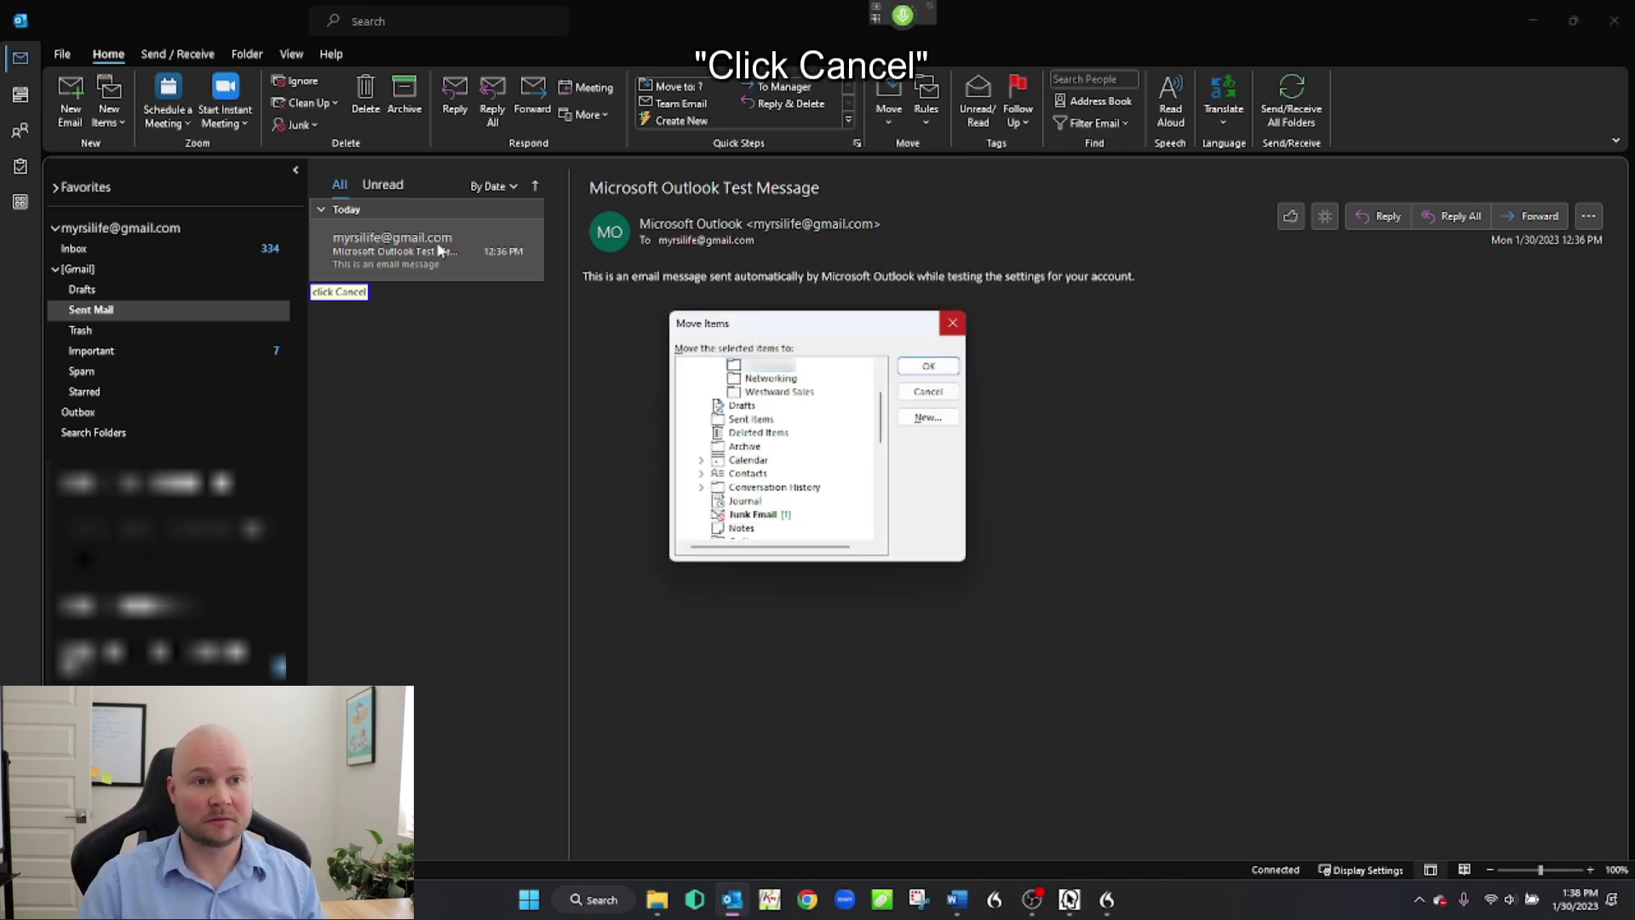
{"action": "left_click", "coordinate": [929, 391]}
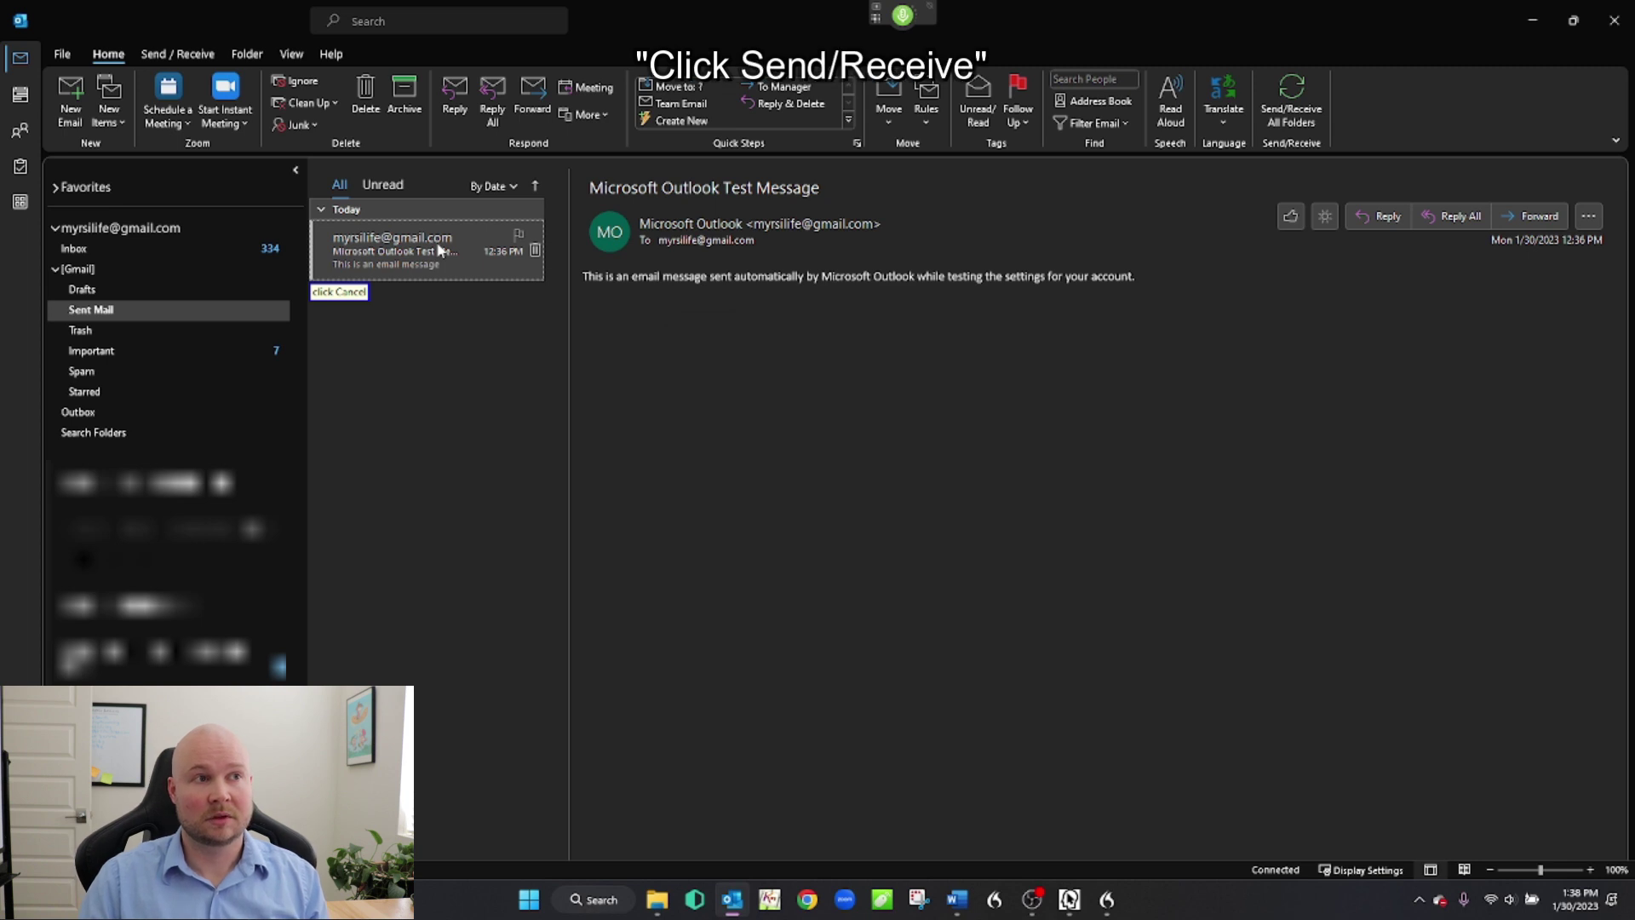
- Show the Send/Receive and Home commands, and view the AutoArchive settings of the Sent Mail folder without changing them
{"action": "left_click", "coordinate": [178, 48]}
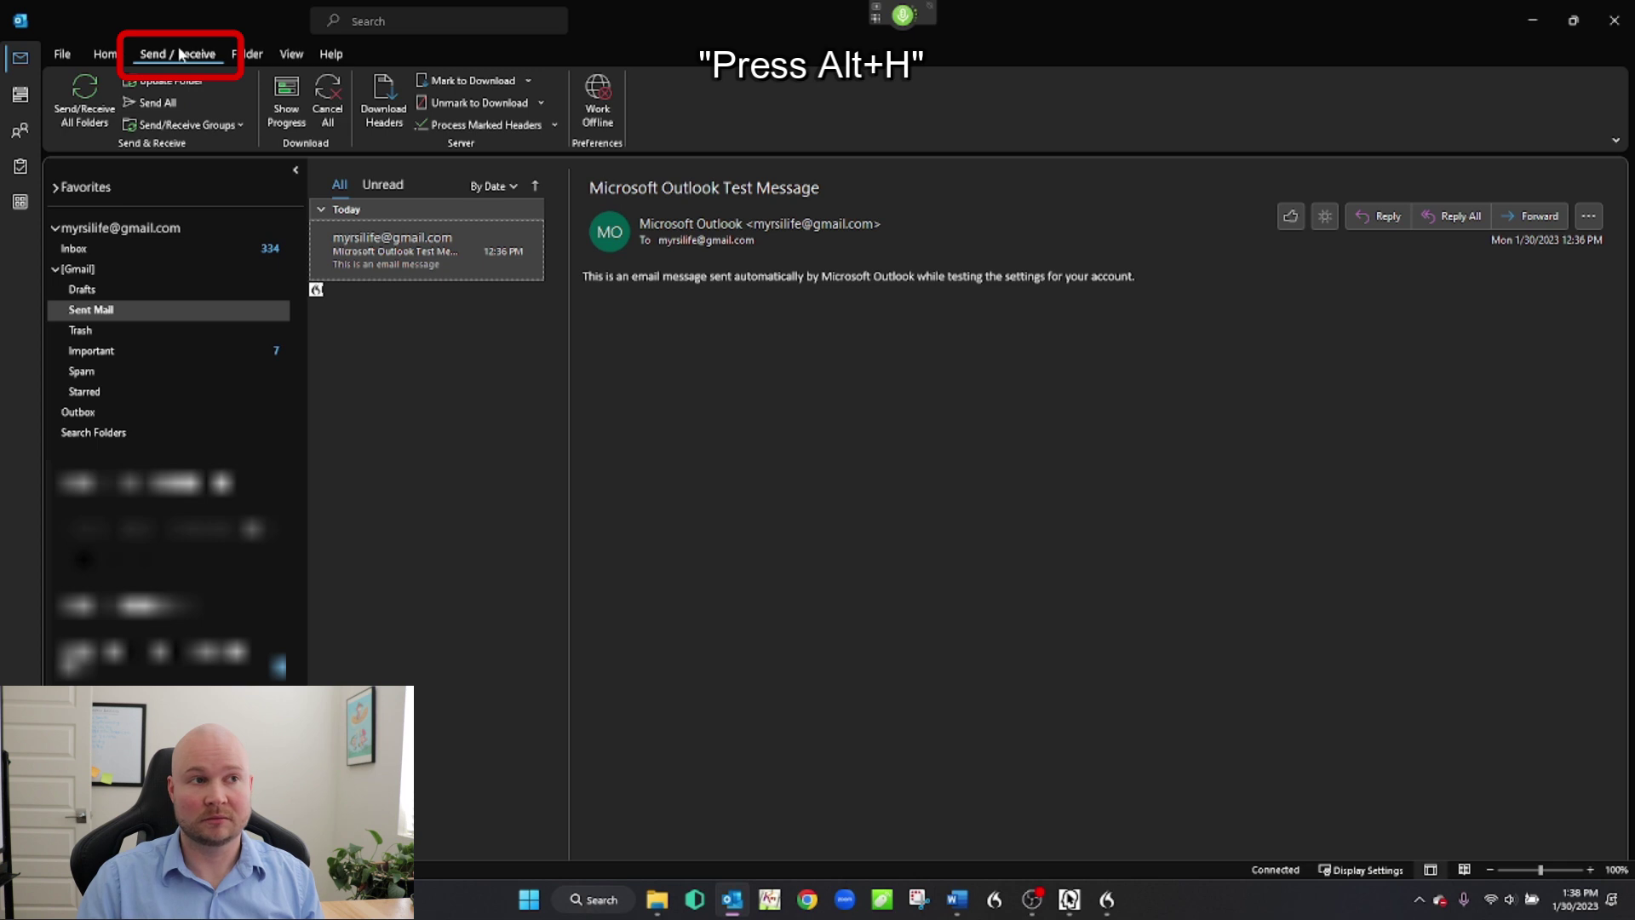
{"action": "key", "text": "alt+h"}
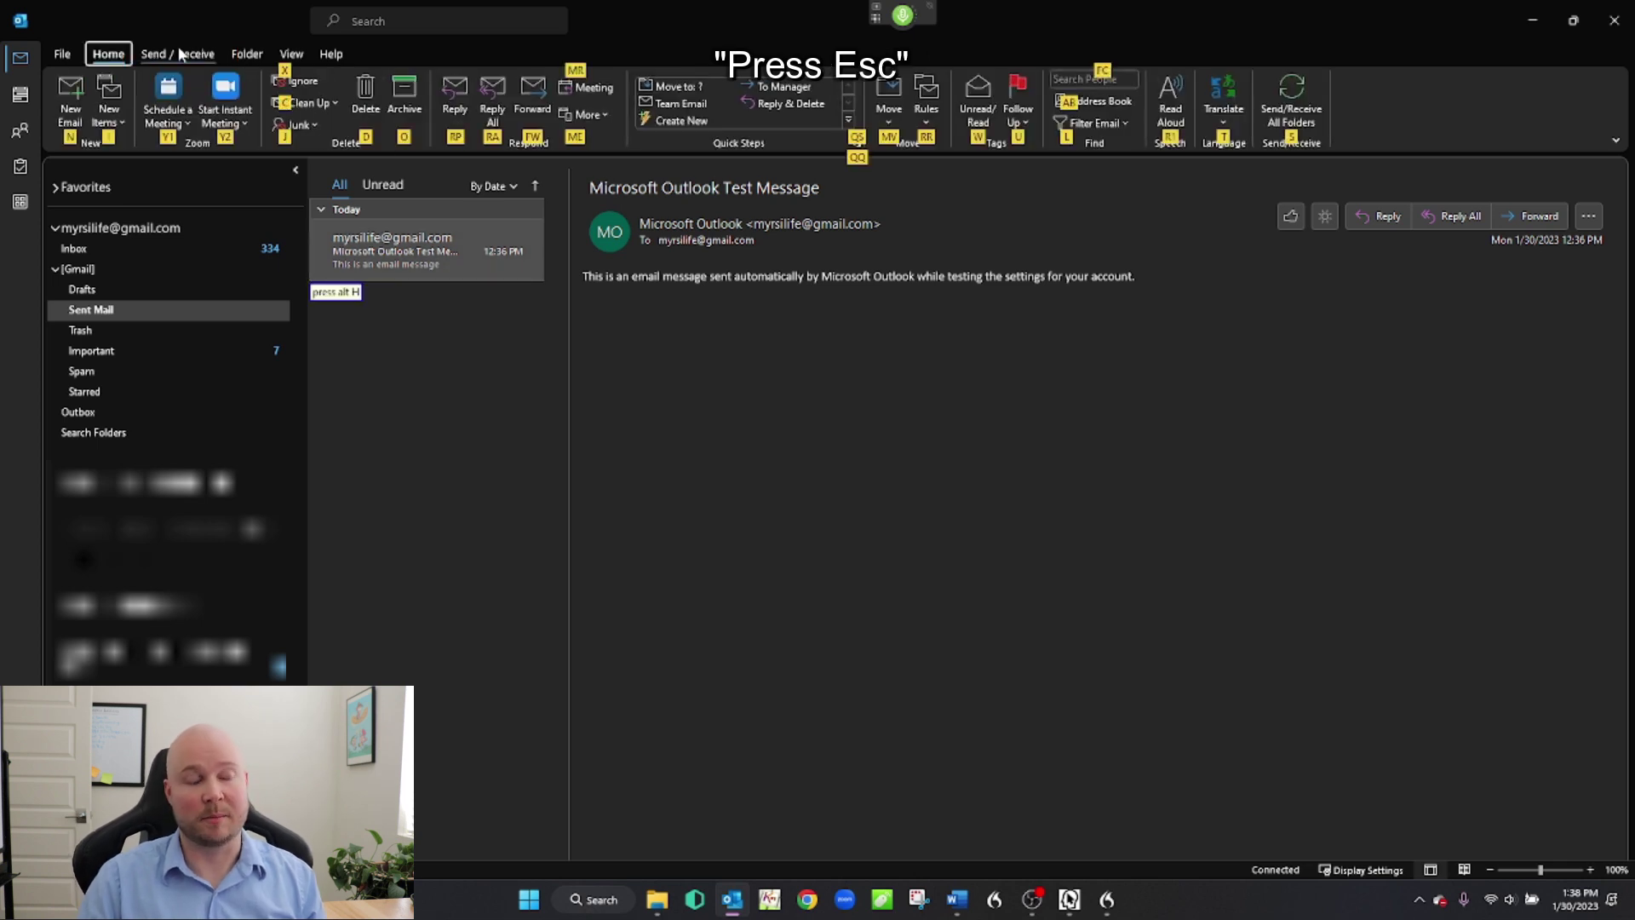
{"action": "key", "text": "Escape"}
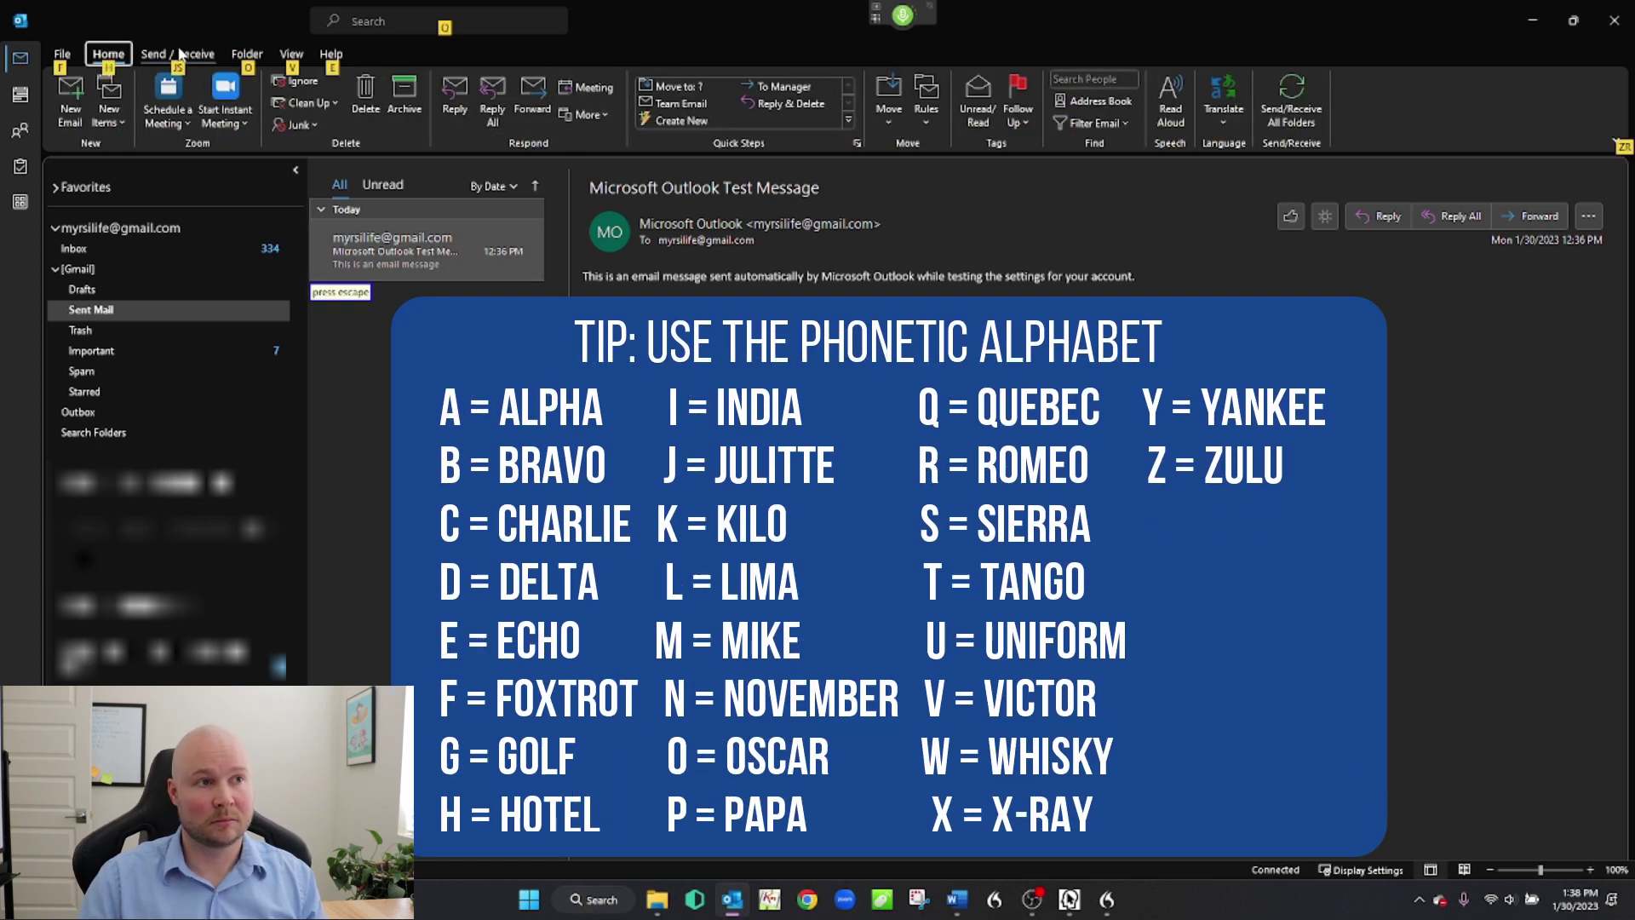
{"action": "key", "text": "o"}
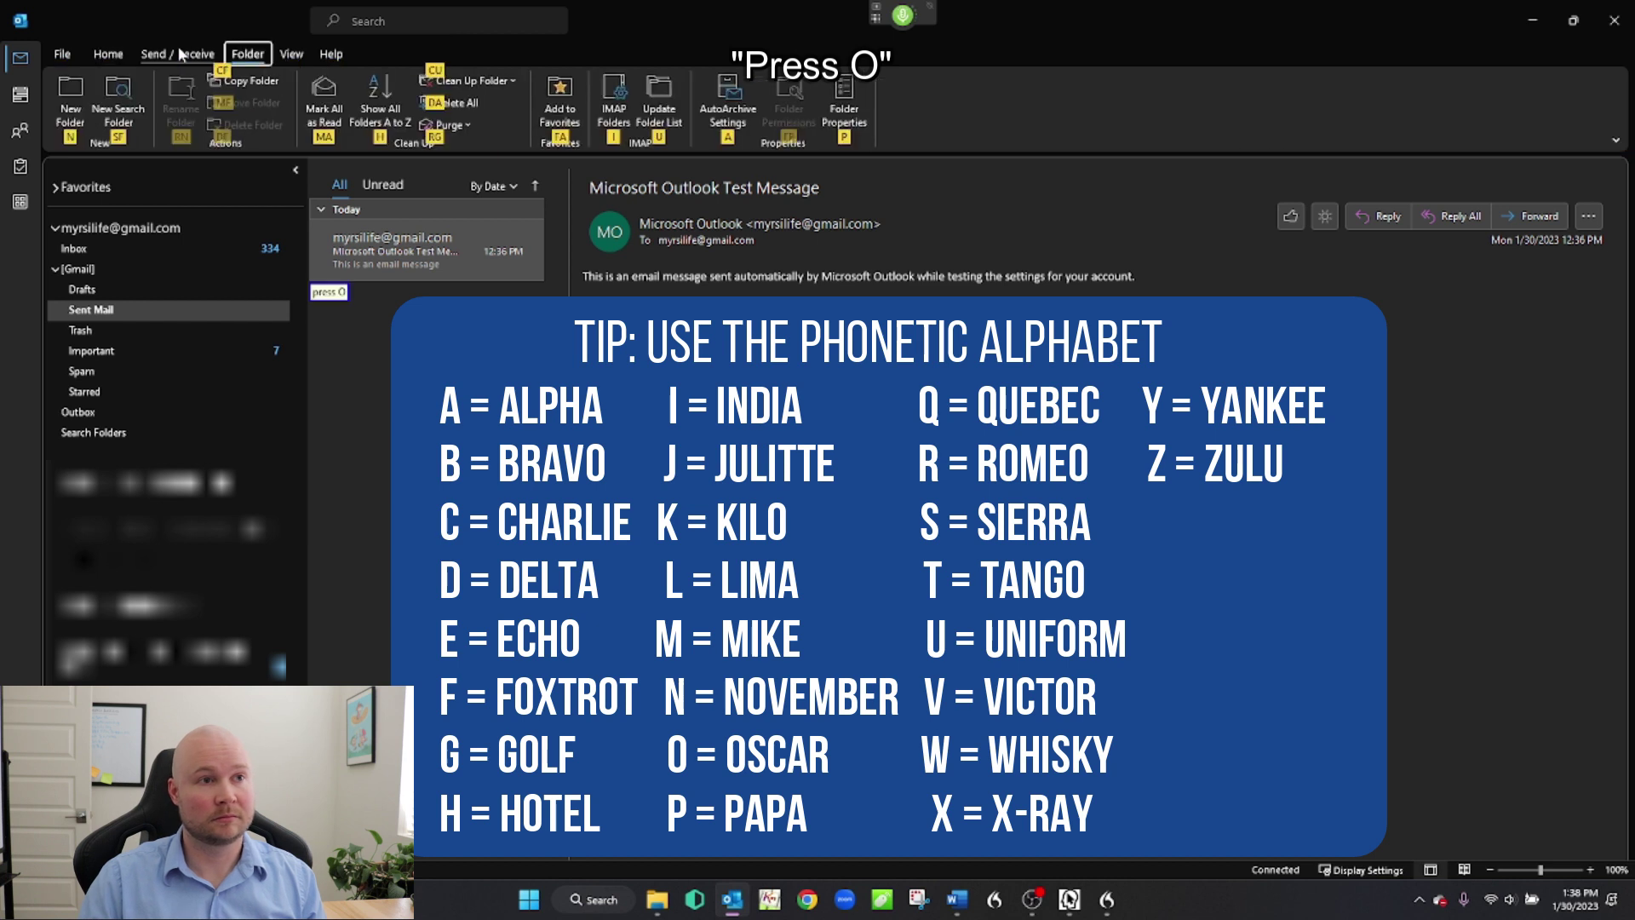
{"action": "key", "text": "8"}
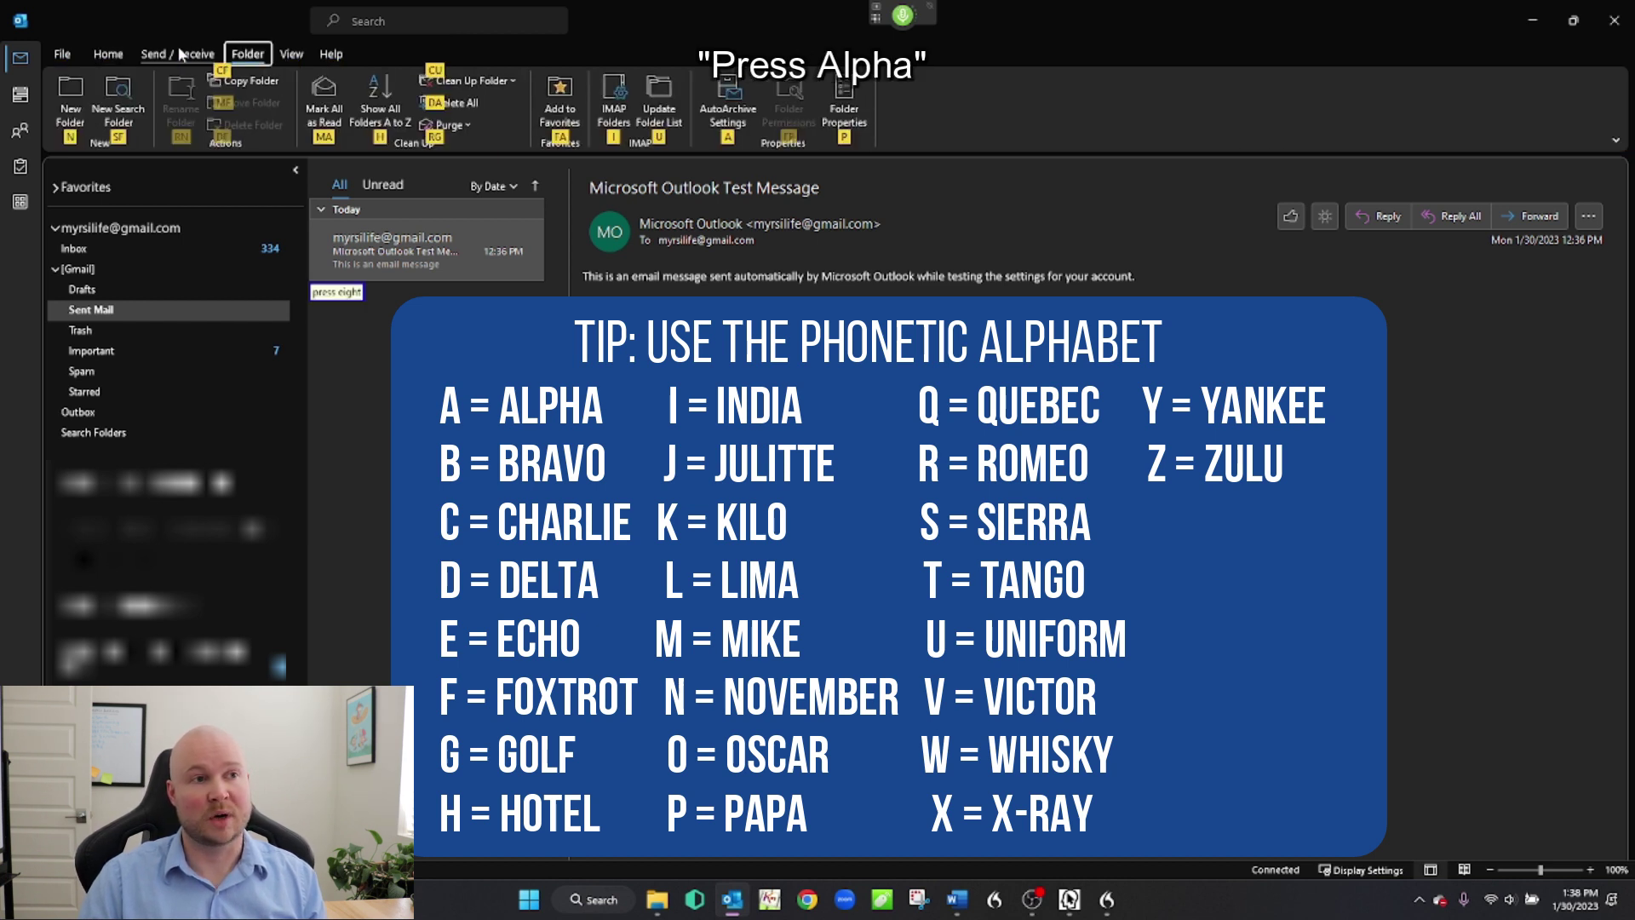
{"action": "key", "text": "a"}
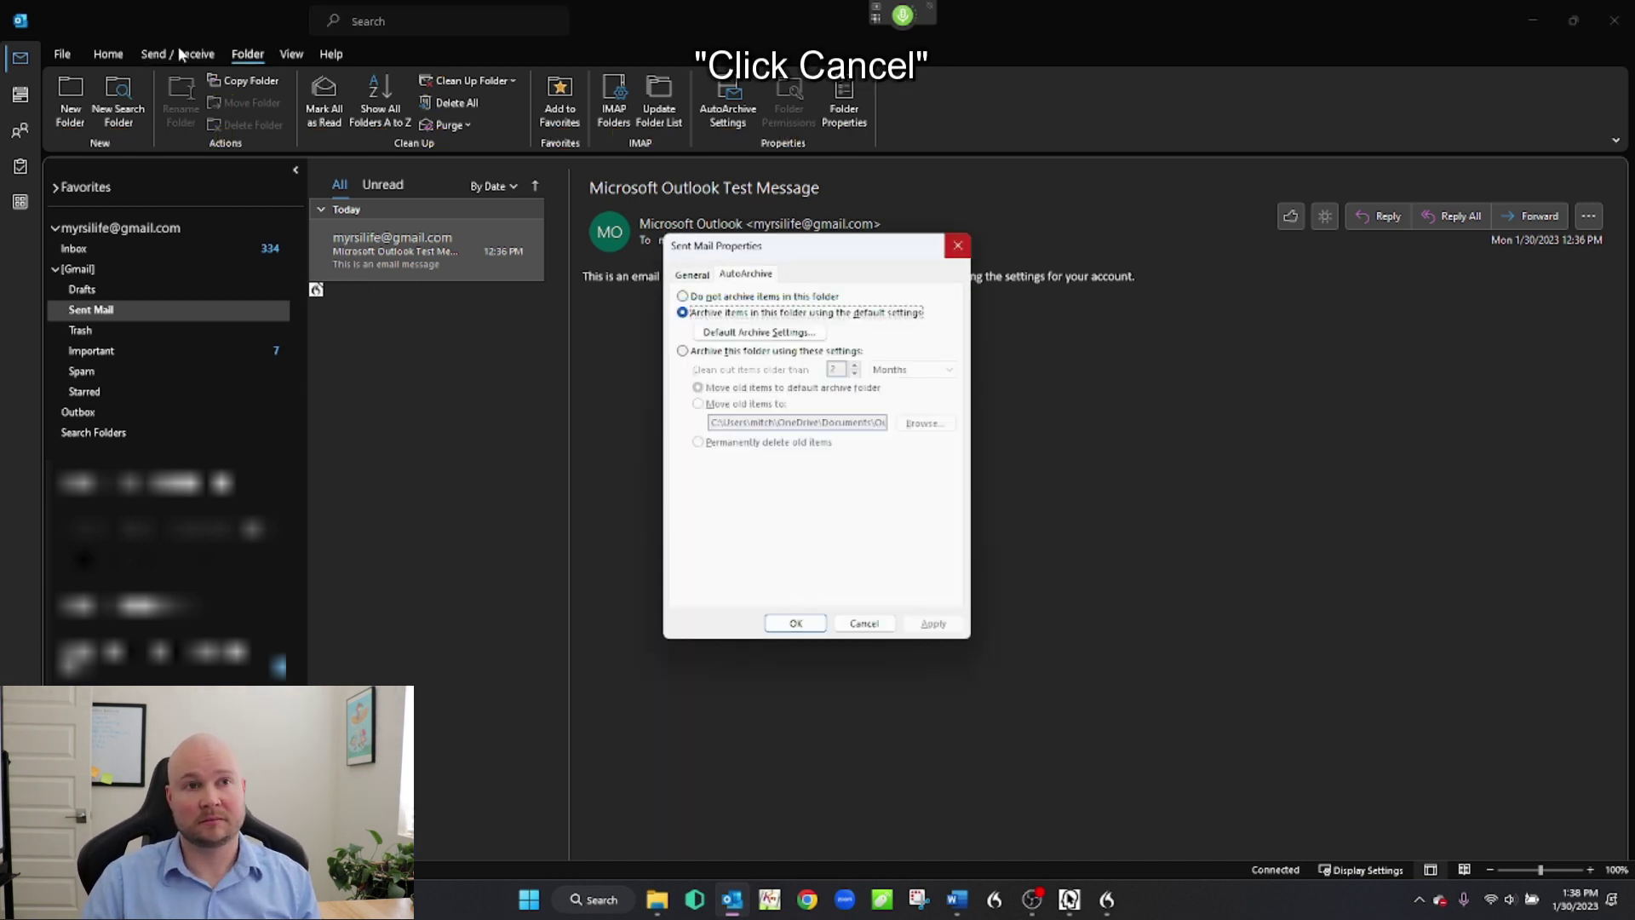
{"action": "key", "text": "Escape"}
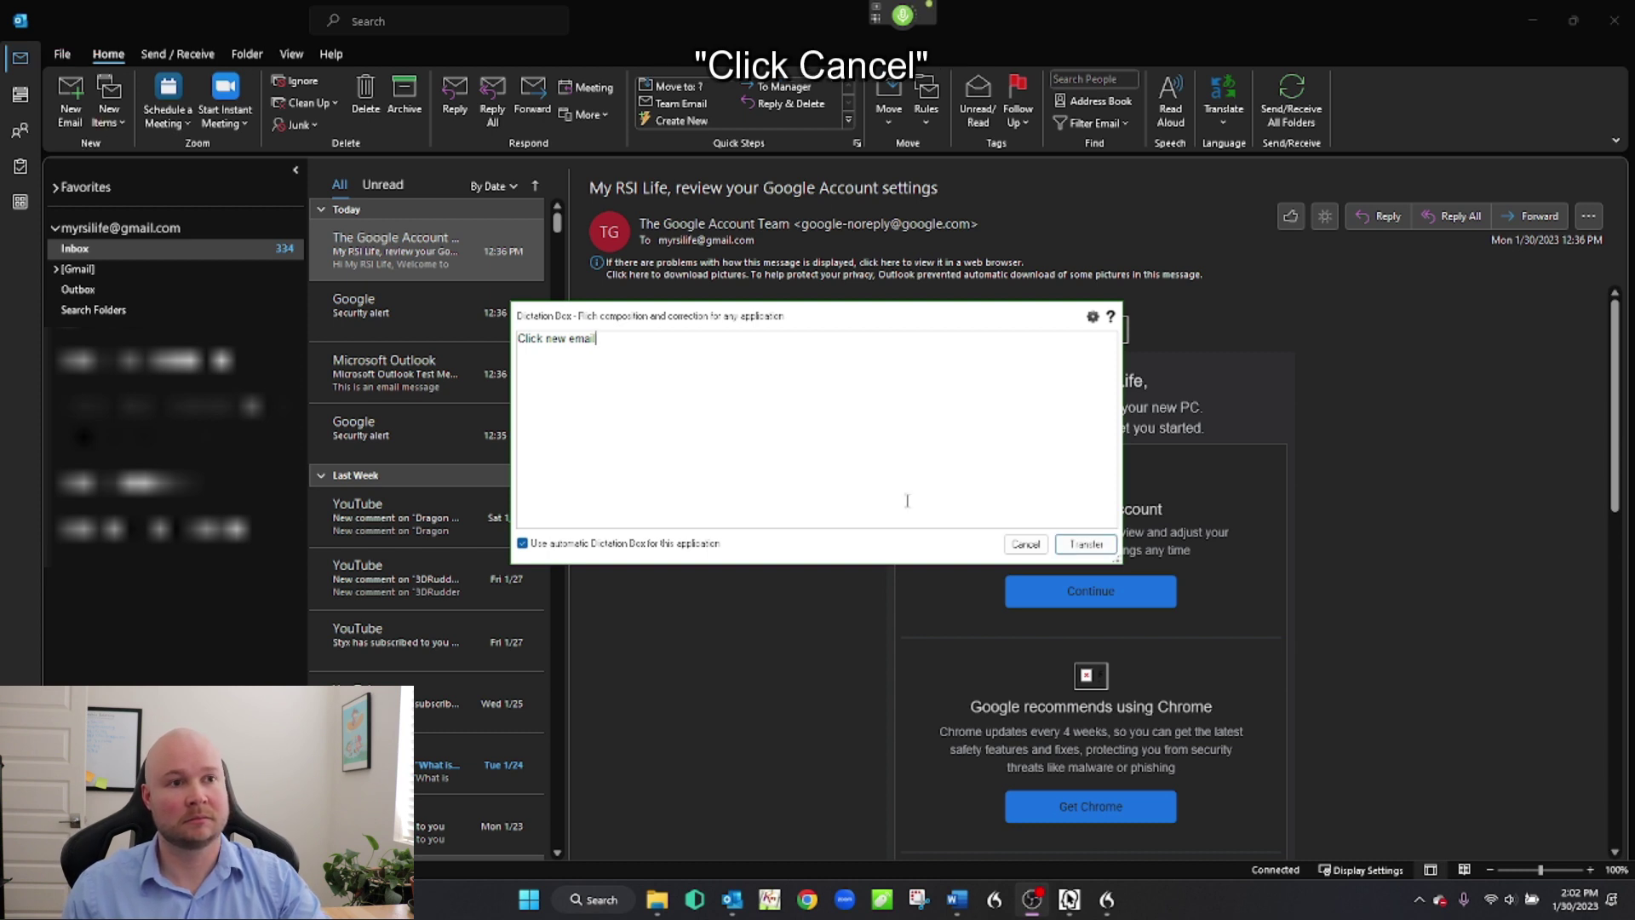
- Discard the dictated text, start a new email and add the second suggested contact for "M" as the To recipient
{"action": "left_click", "coordinate": [1026, 544]}
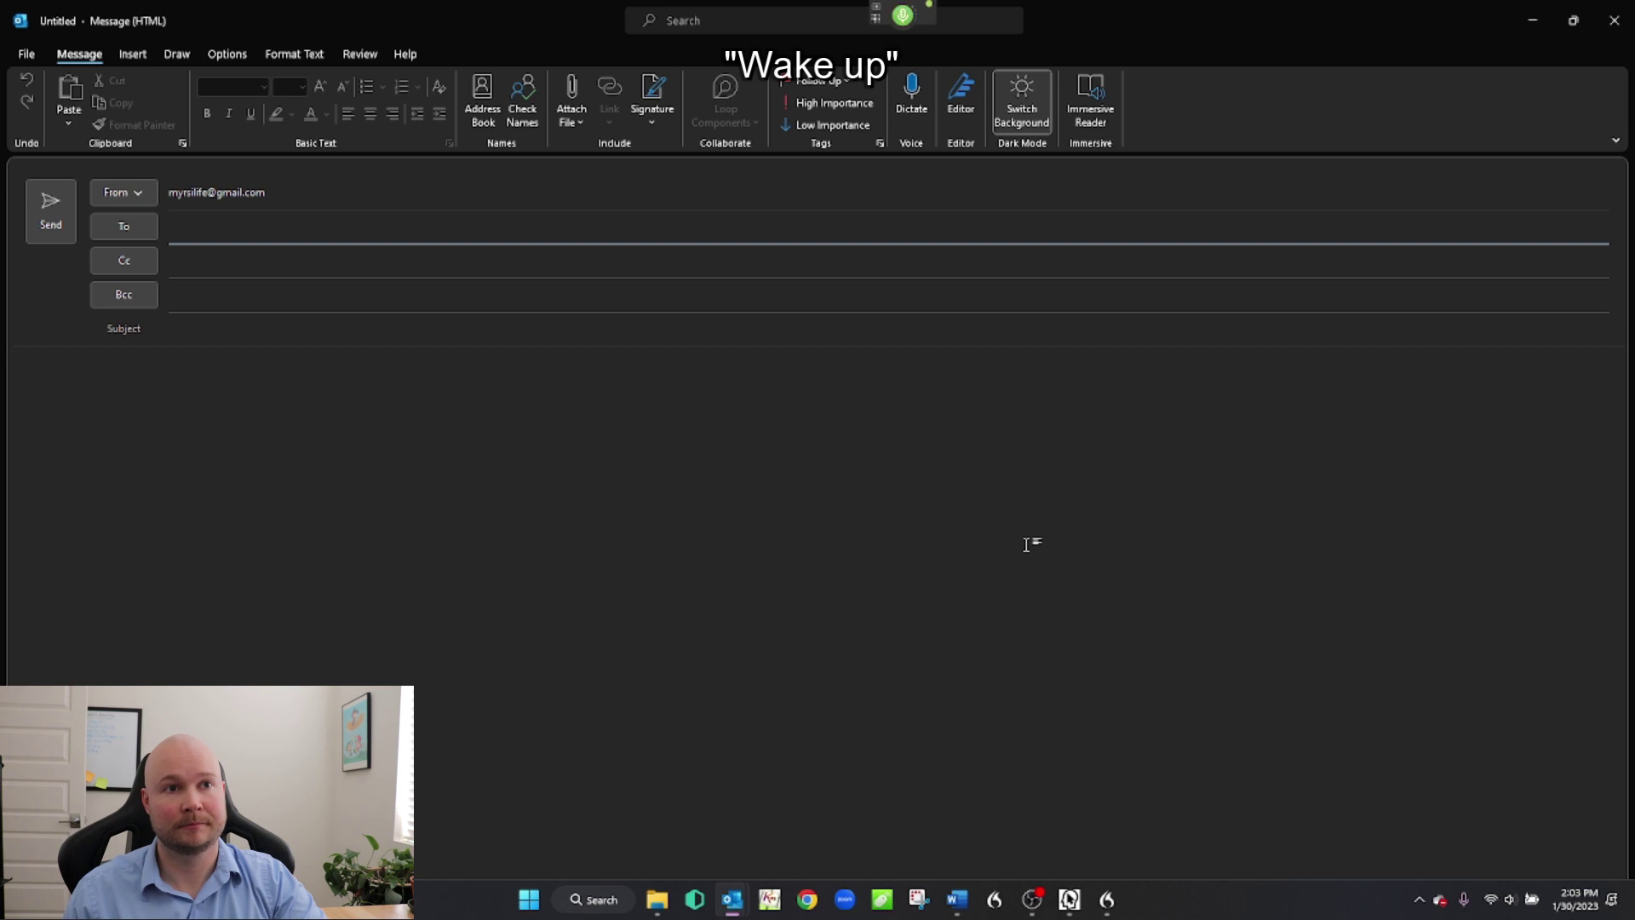
{"action": "type", "text": "M"}
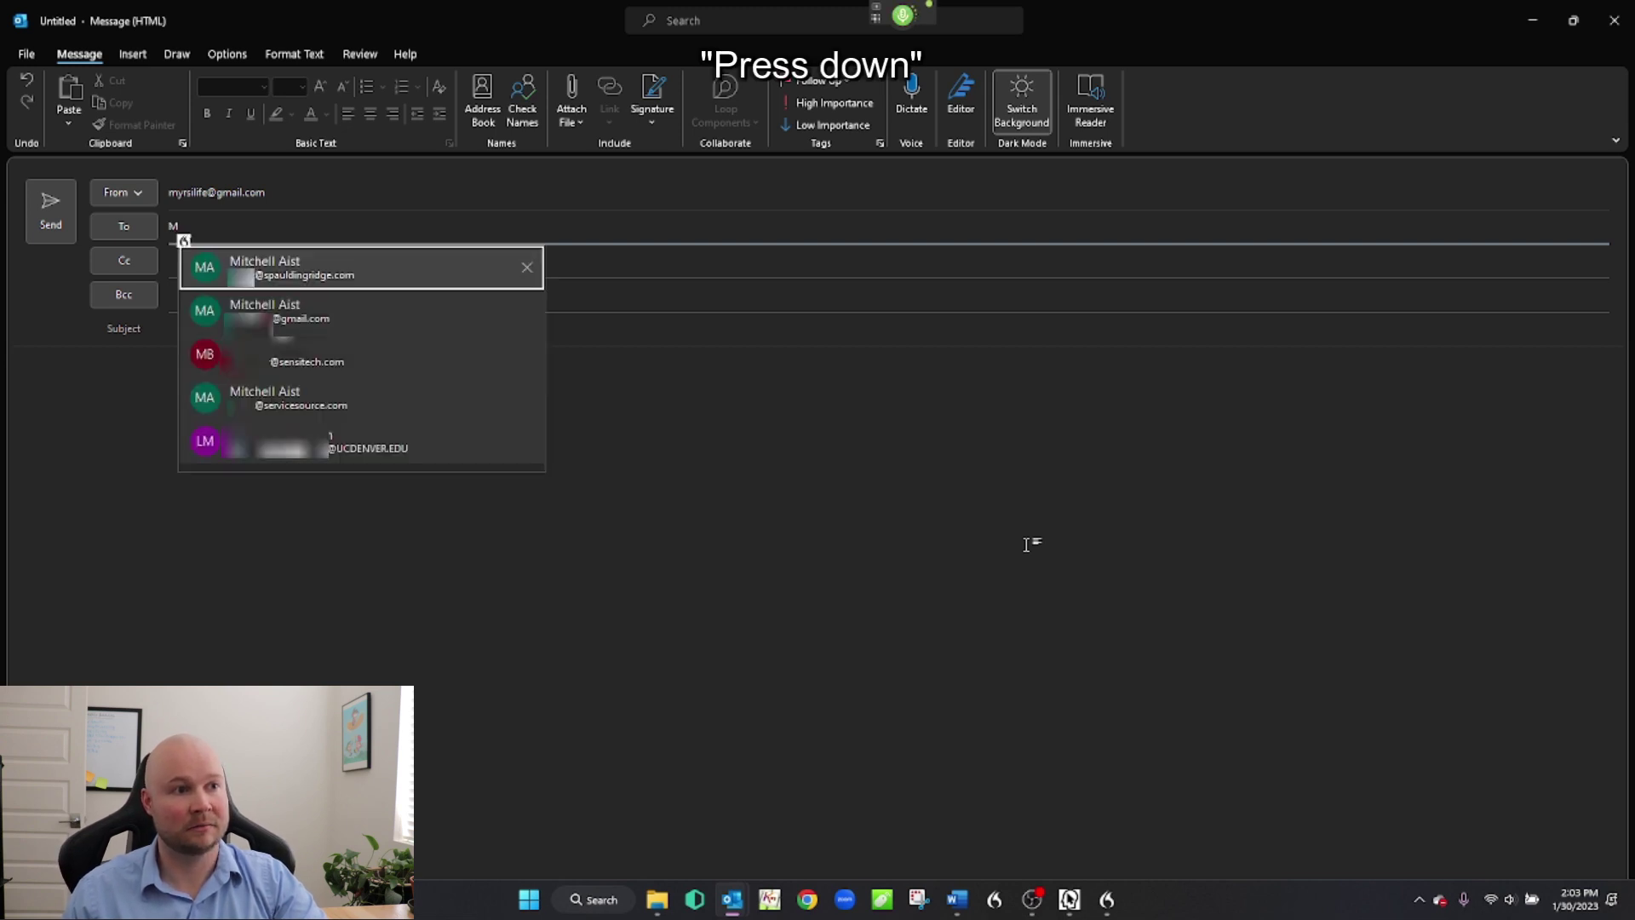
{"action": "key", "text": "Down"}
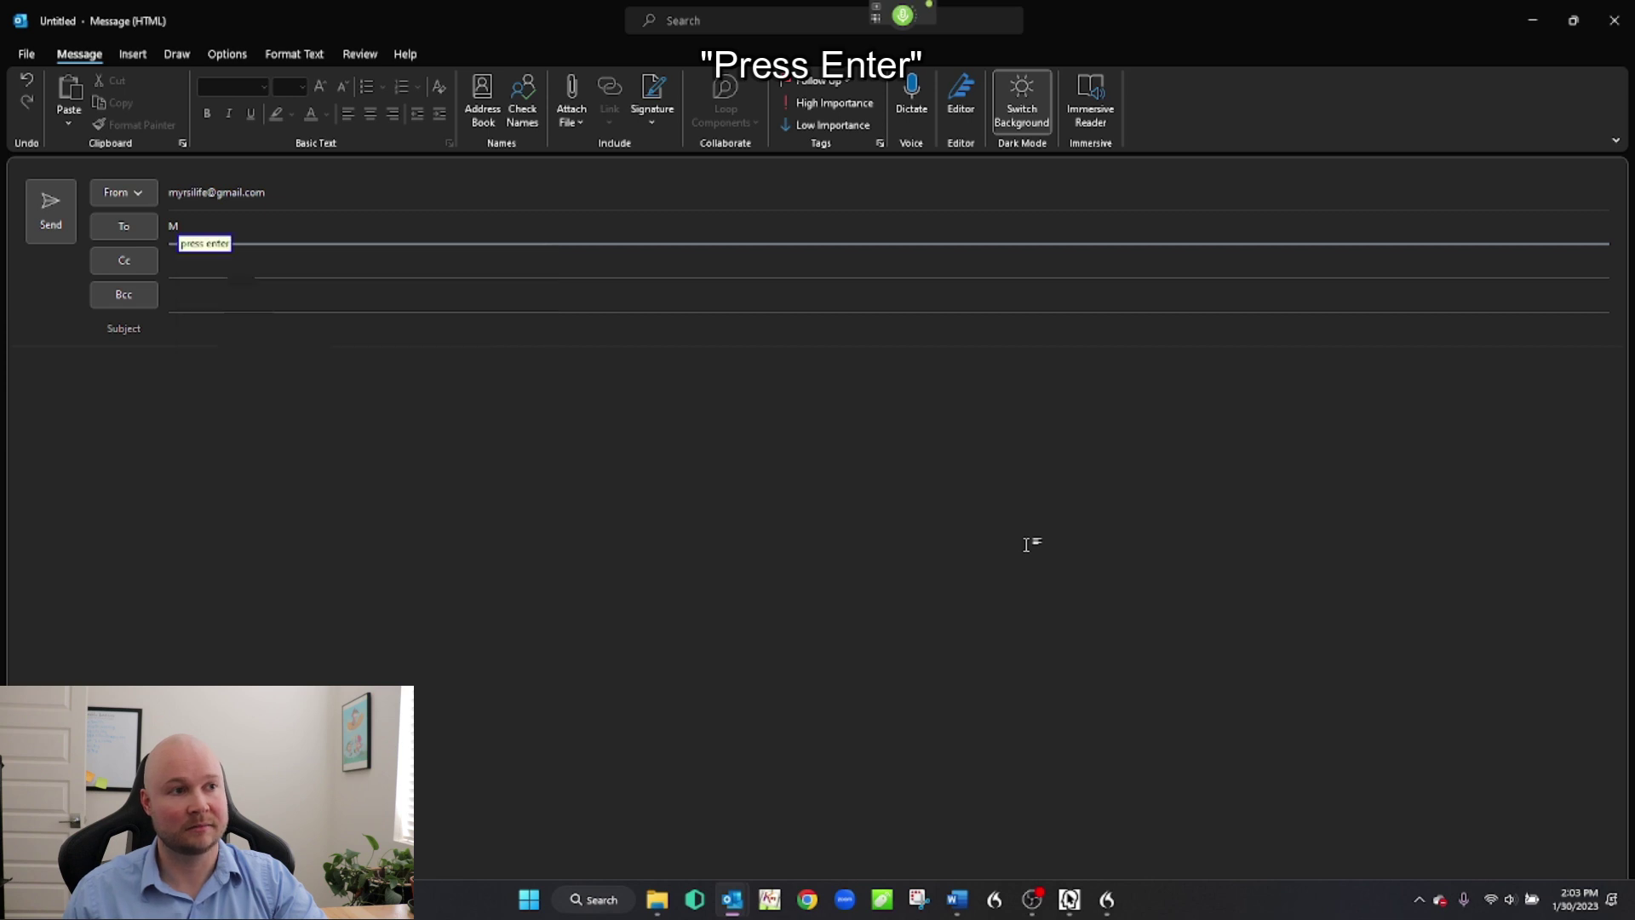
{"action": "key", "text": "Return"}
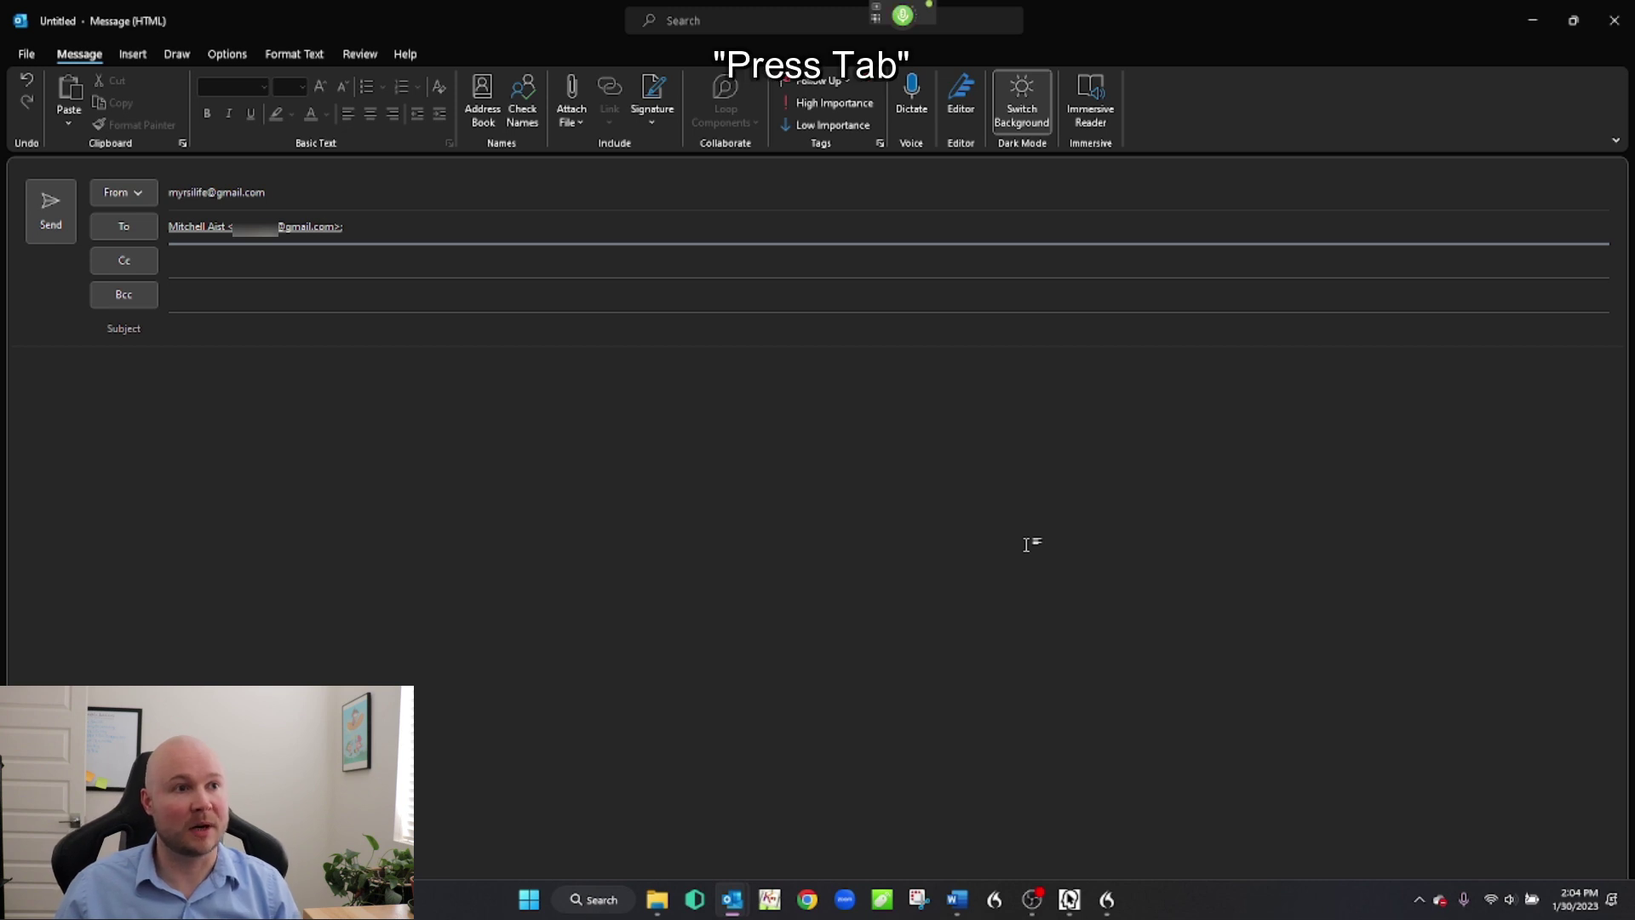
- Add the fourth suggested contact for "m" as the Cc recipient and move on to the Bcc field
{"action": "key", "text": "Tab"}
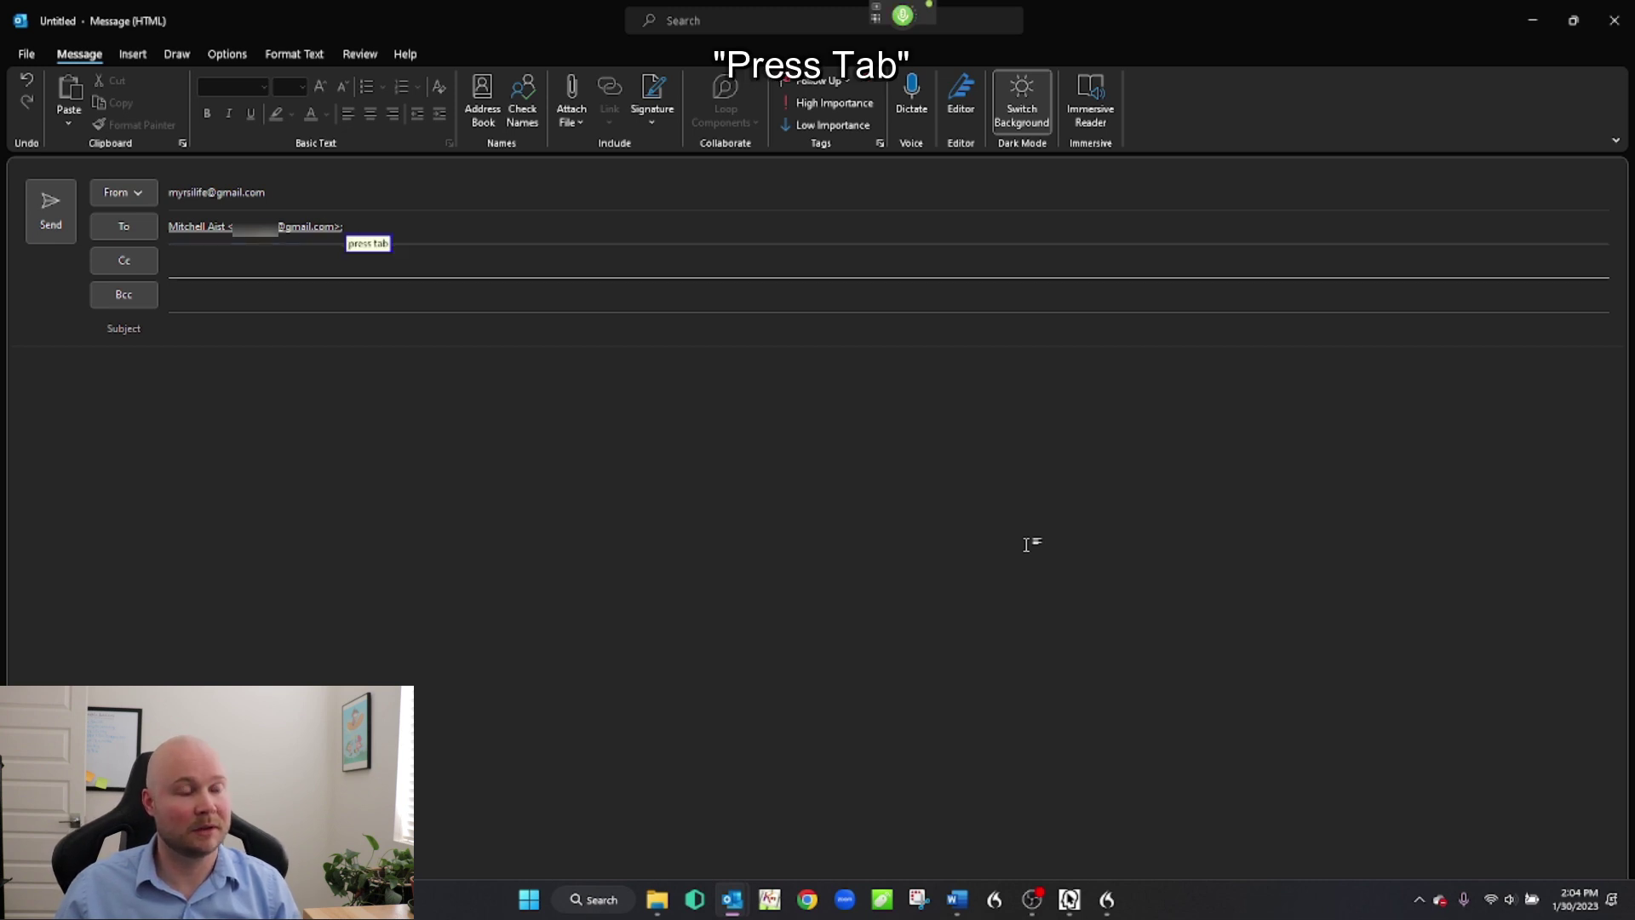
{"action": "type", "text": "m"}
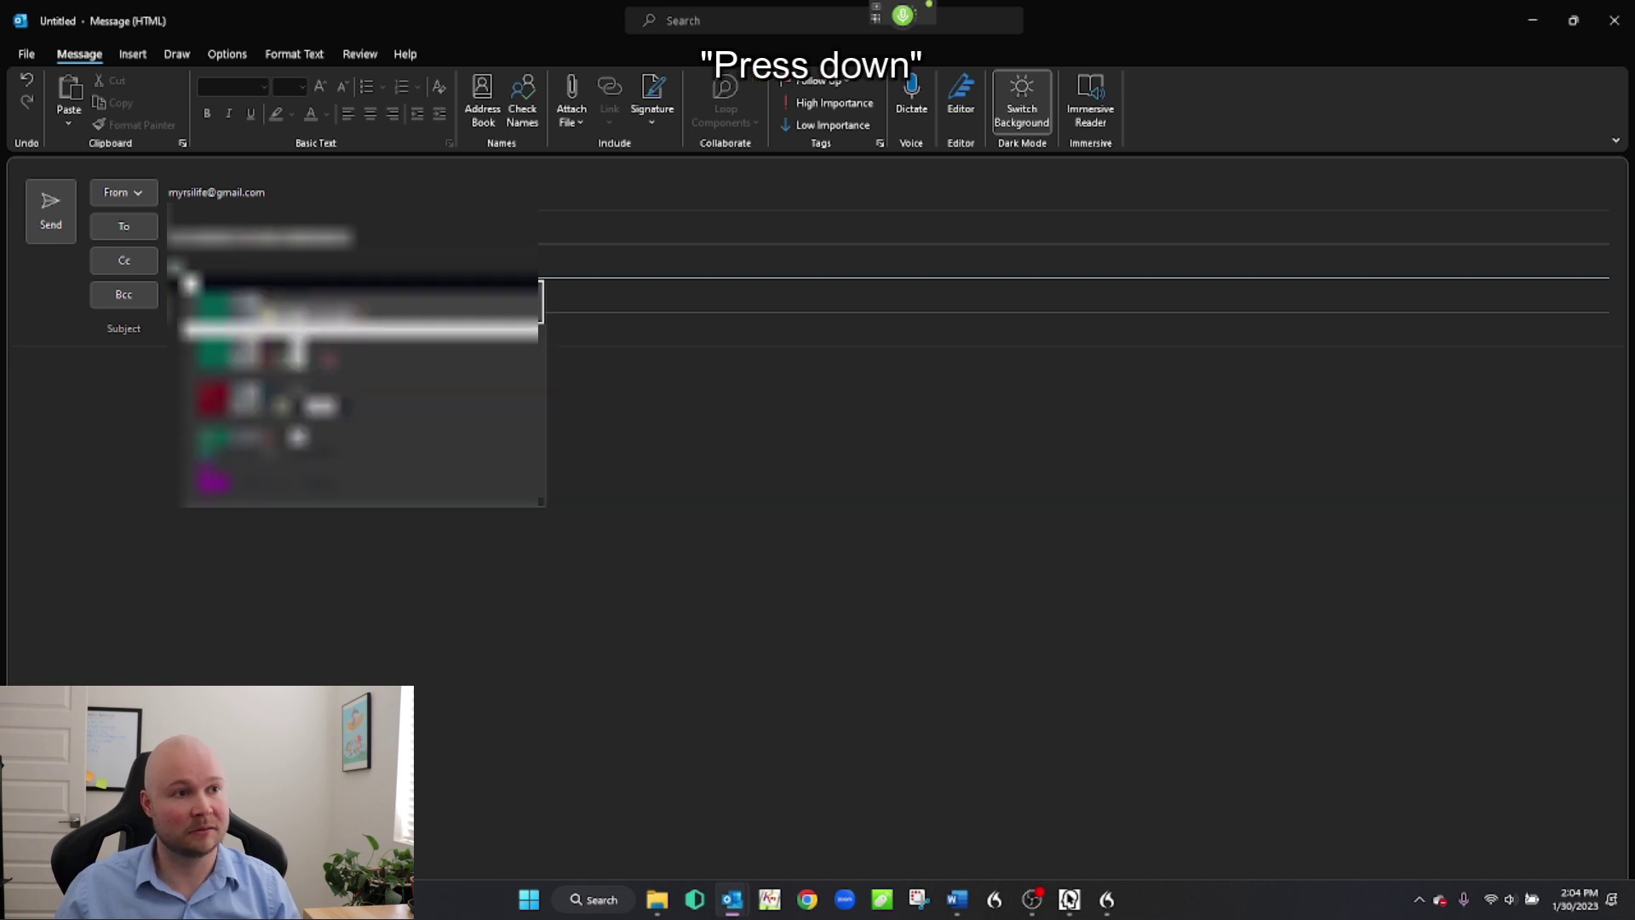
{"action": "key", "text": "Down"}
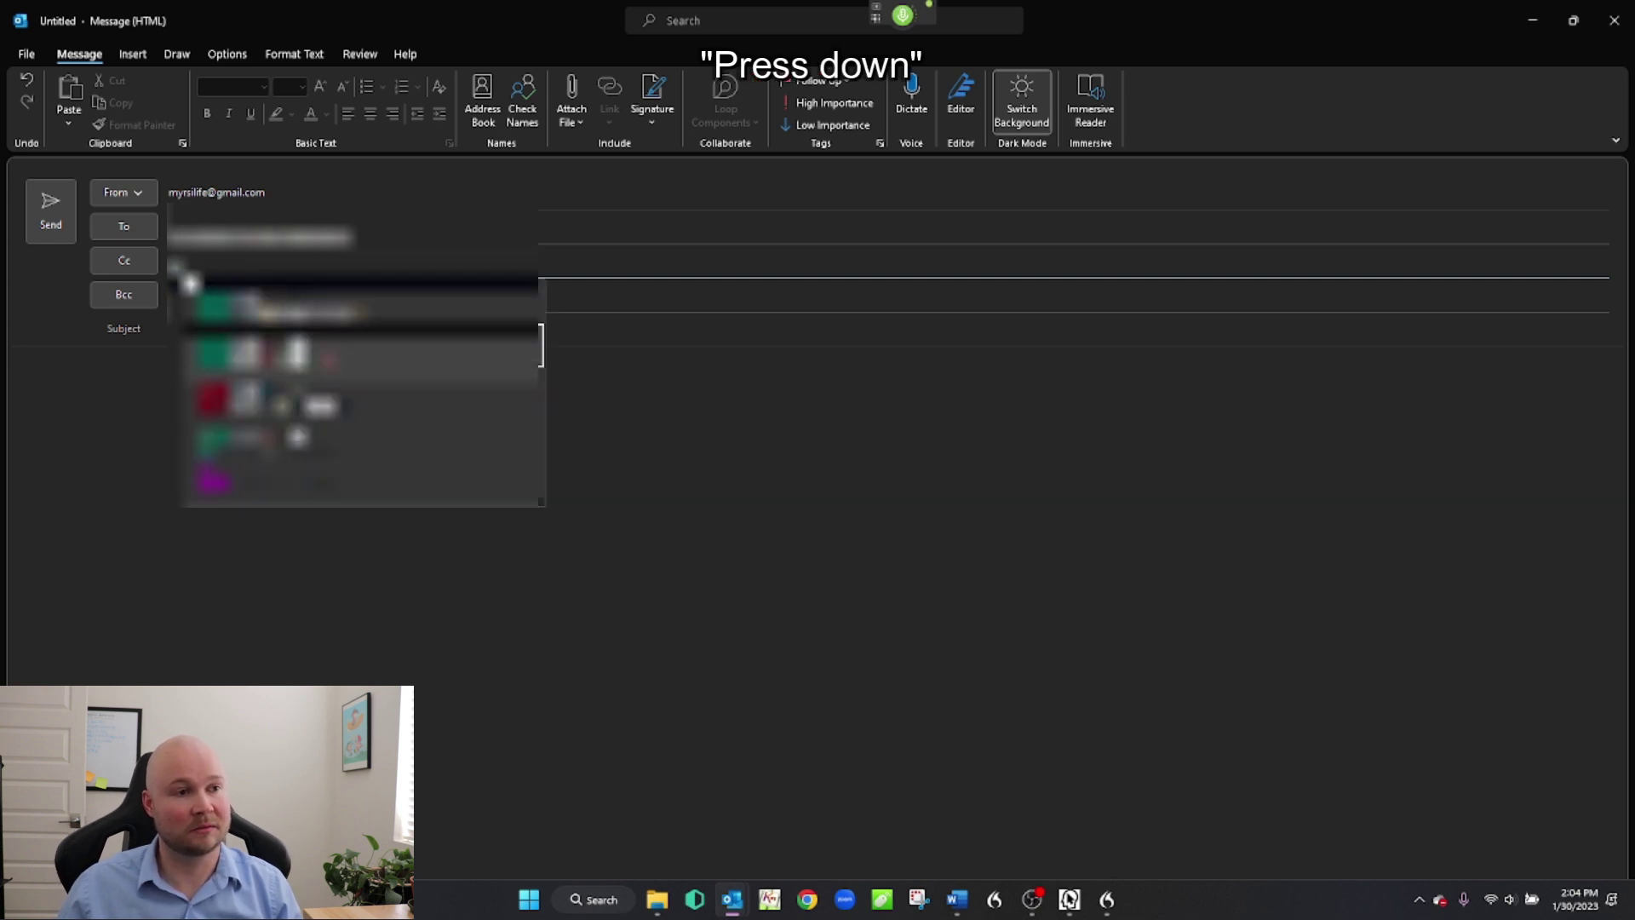
{"action": "key", "text": "Down"}
{"action": "key", "text": "Down"}
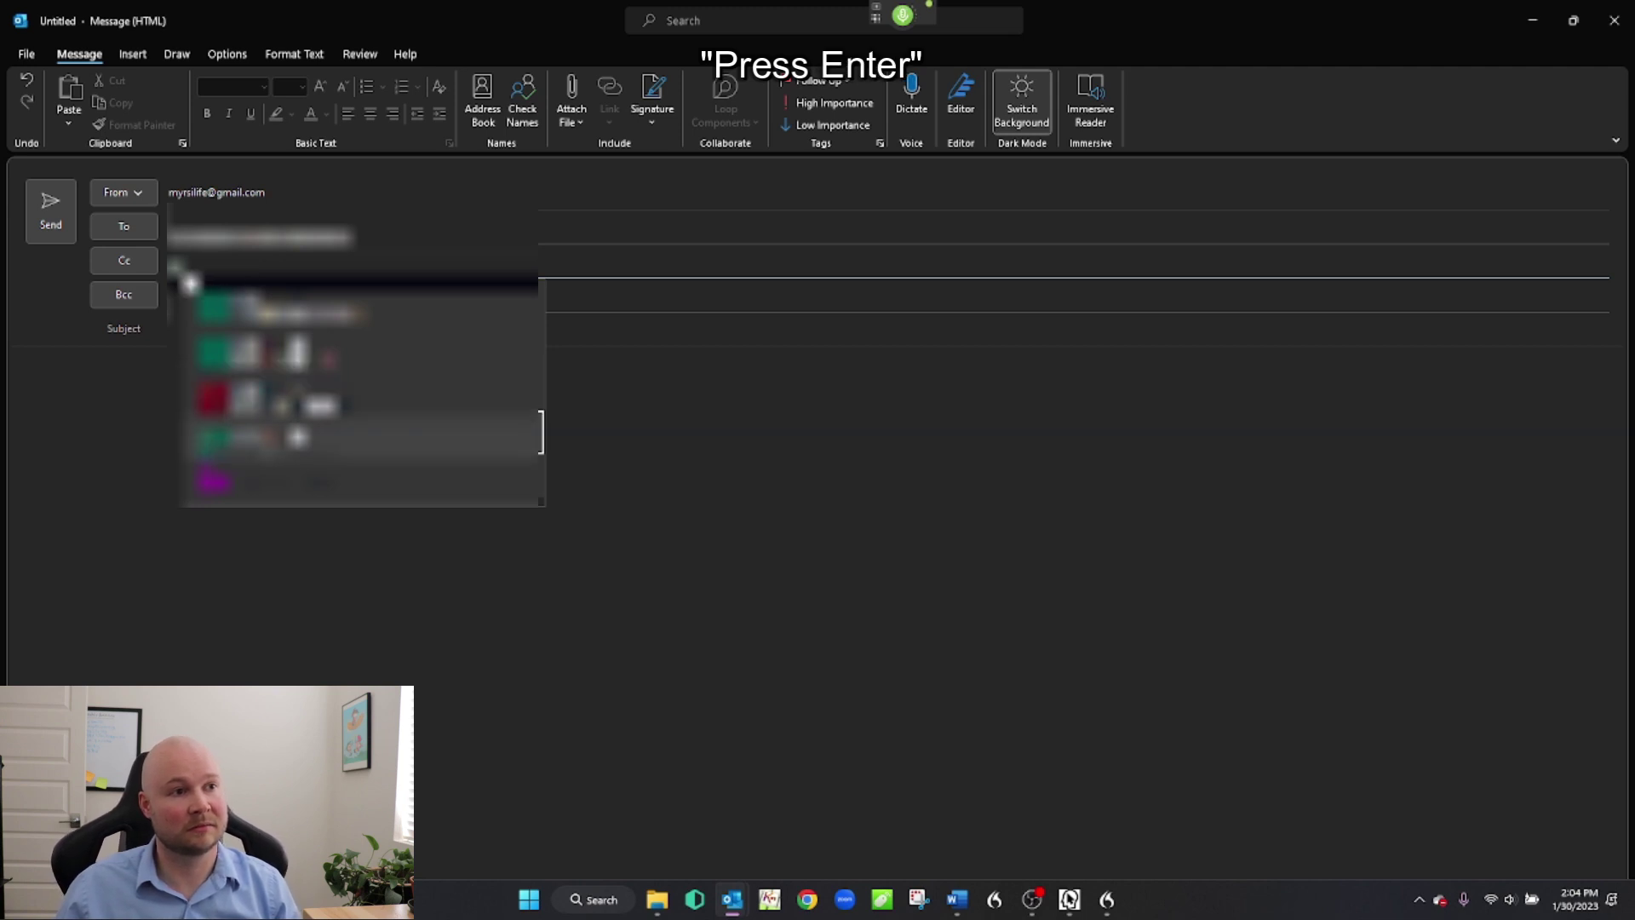
{"action": "key", "text": "Return"}
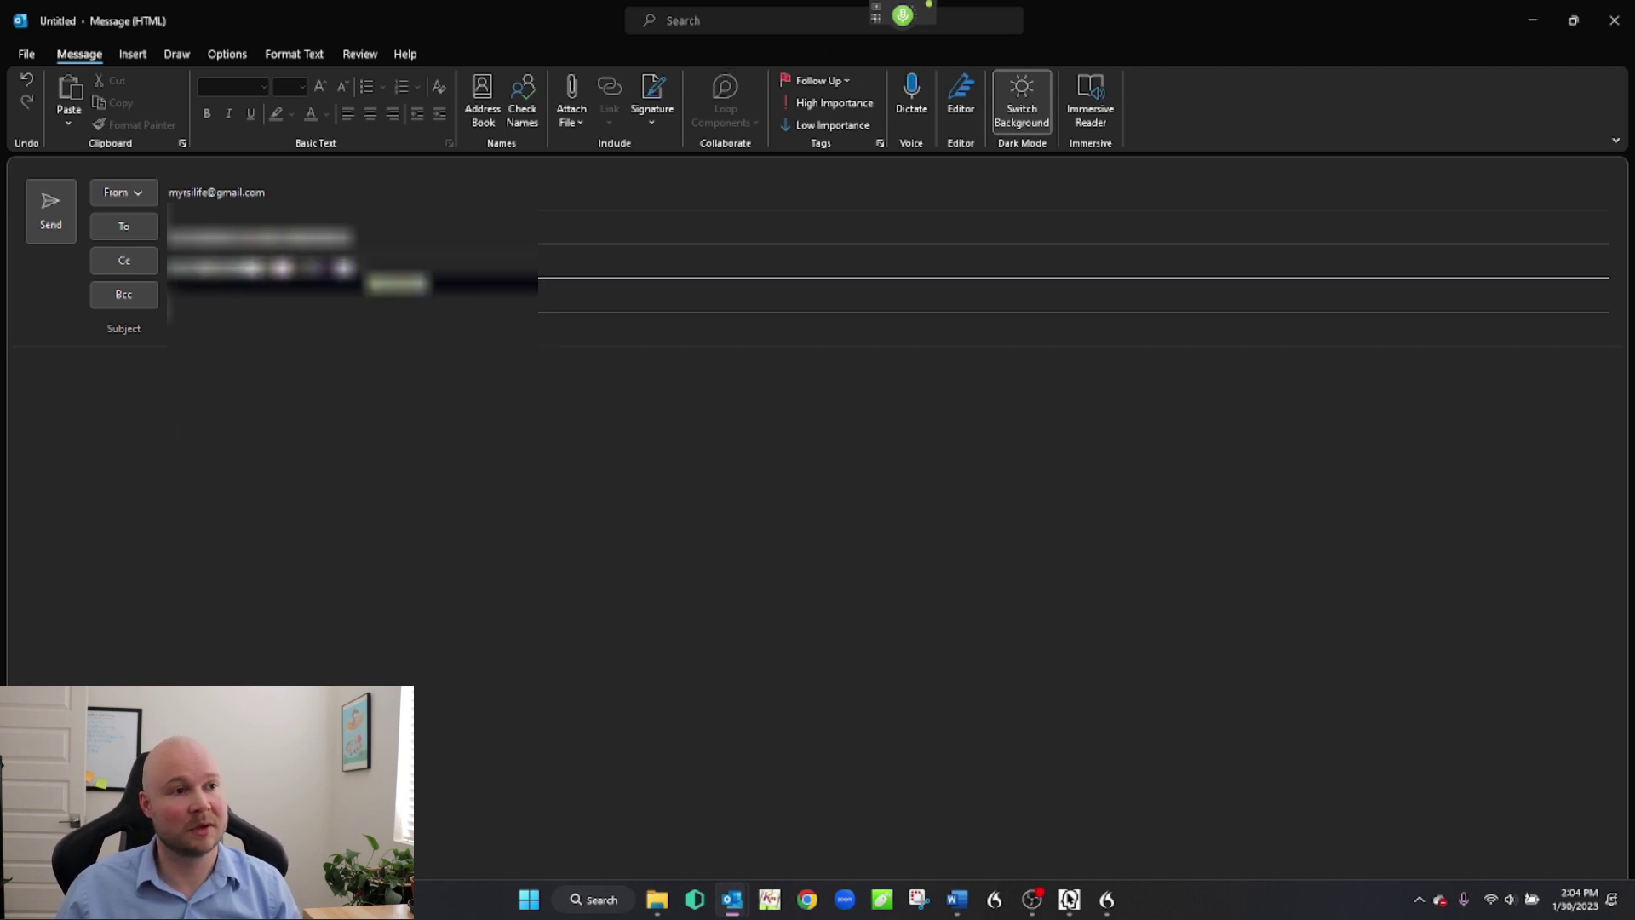
{"action": "key", "text": "Tab"}
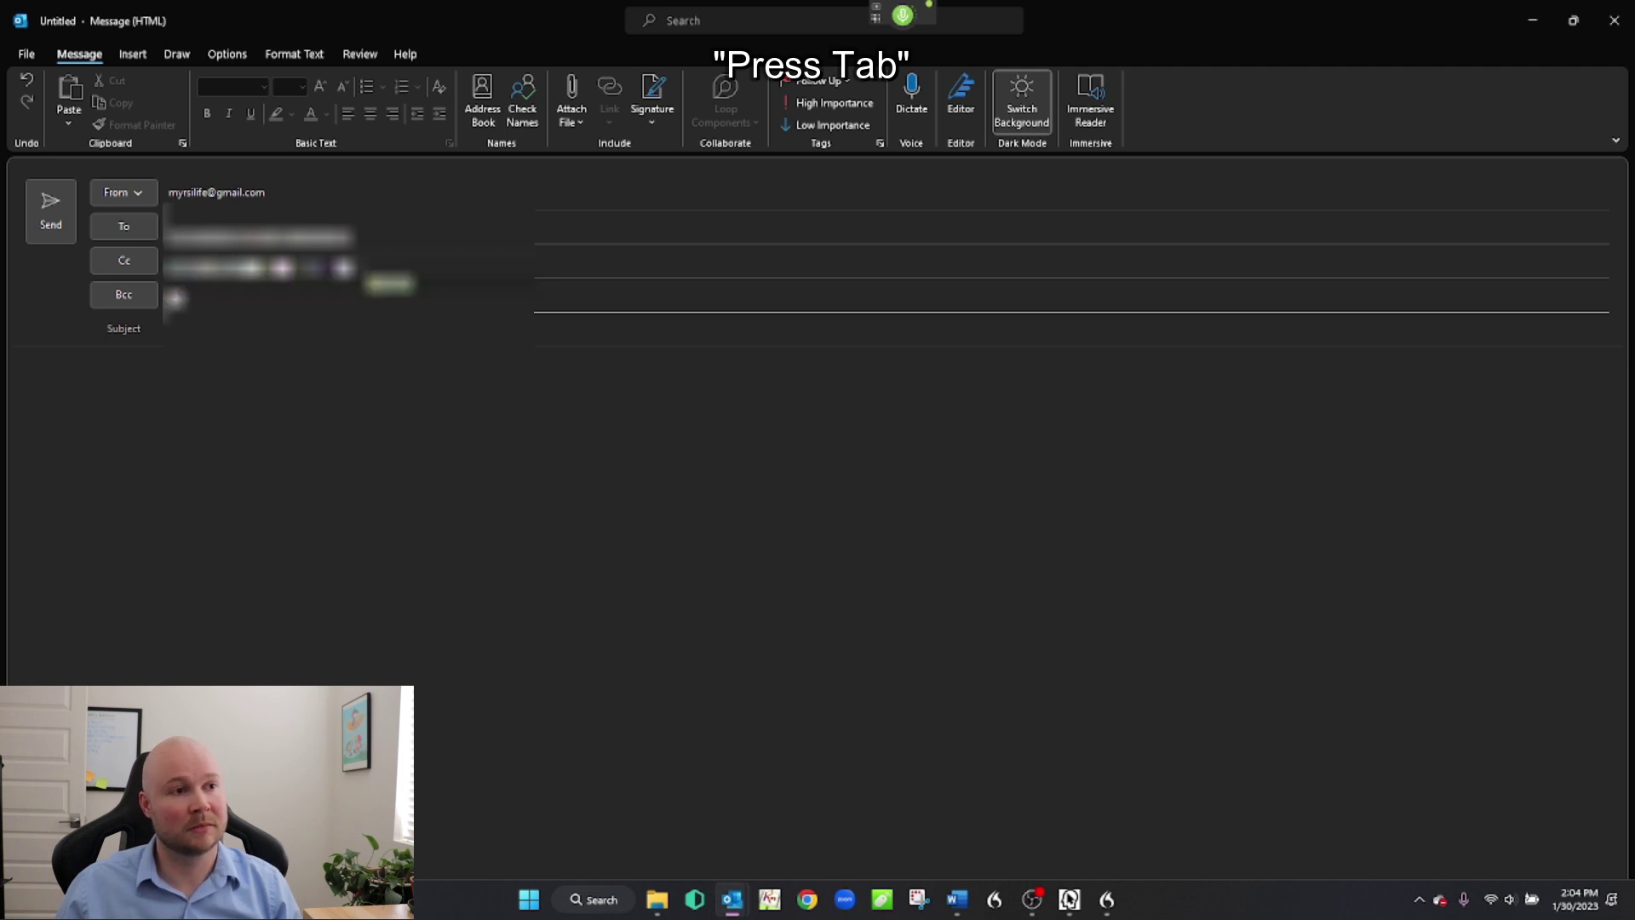
- Open the contact picker for the Bcc field and cancel it without choosing a recipient
{"action": "key", "text": "Return"}
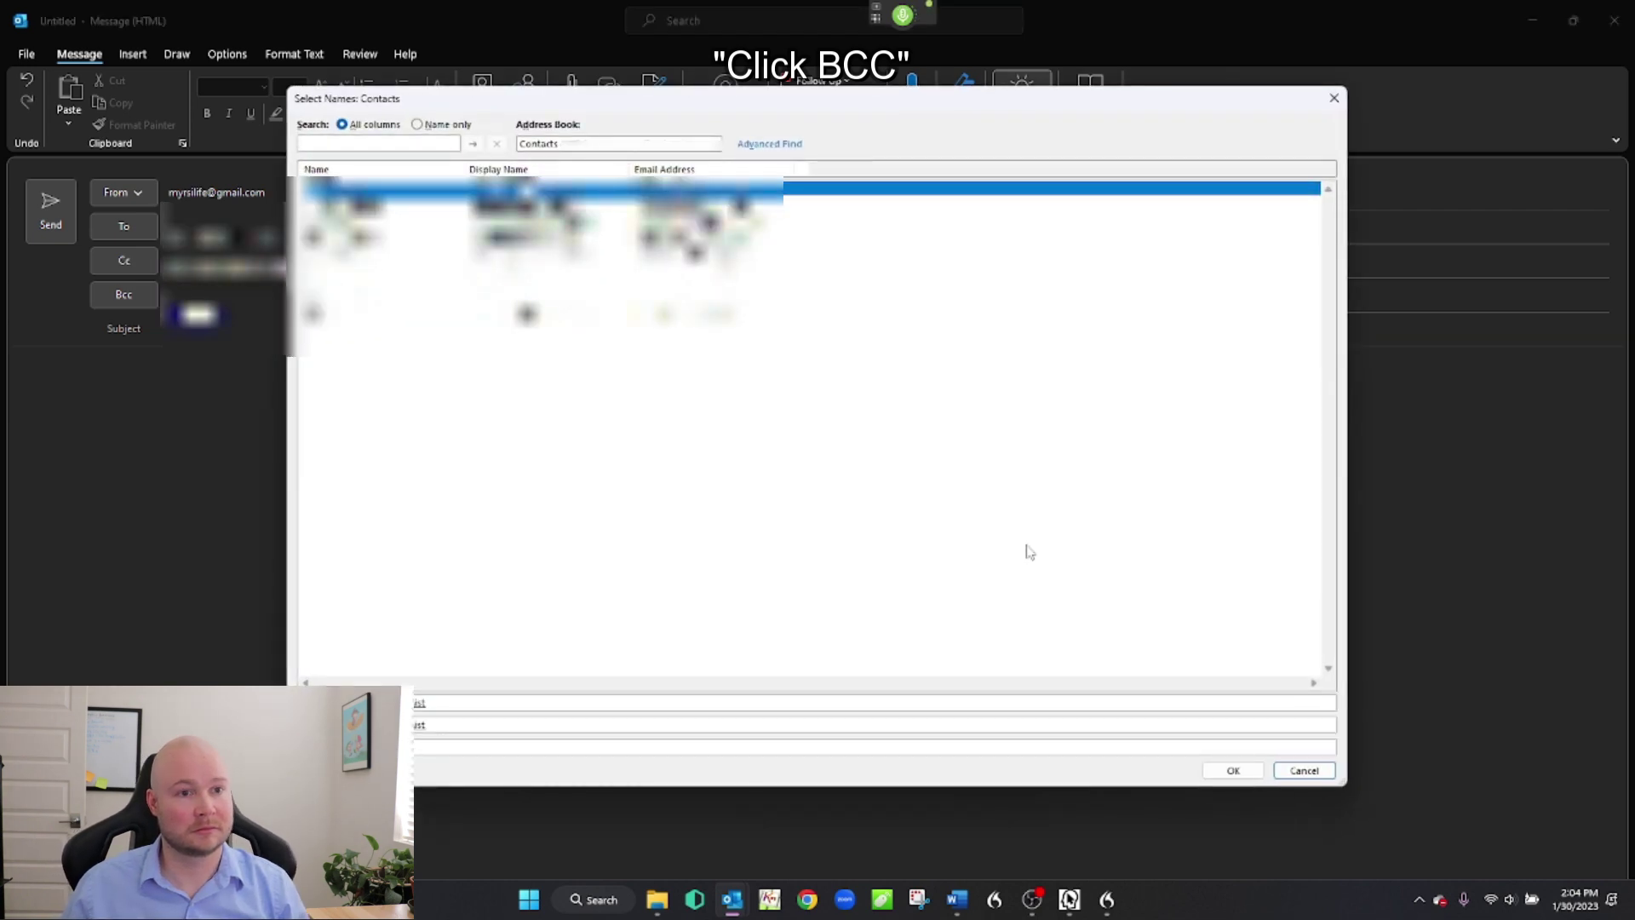
{"action": "key", "text": "Escape"}
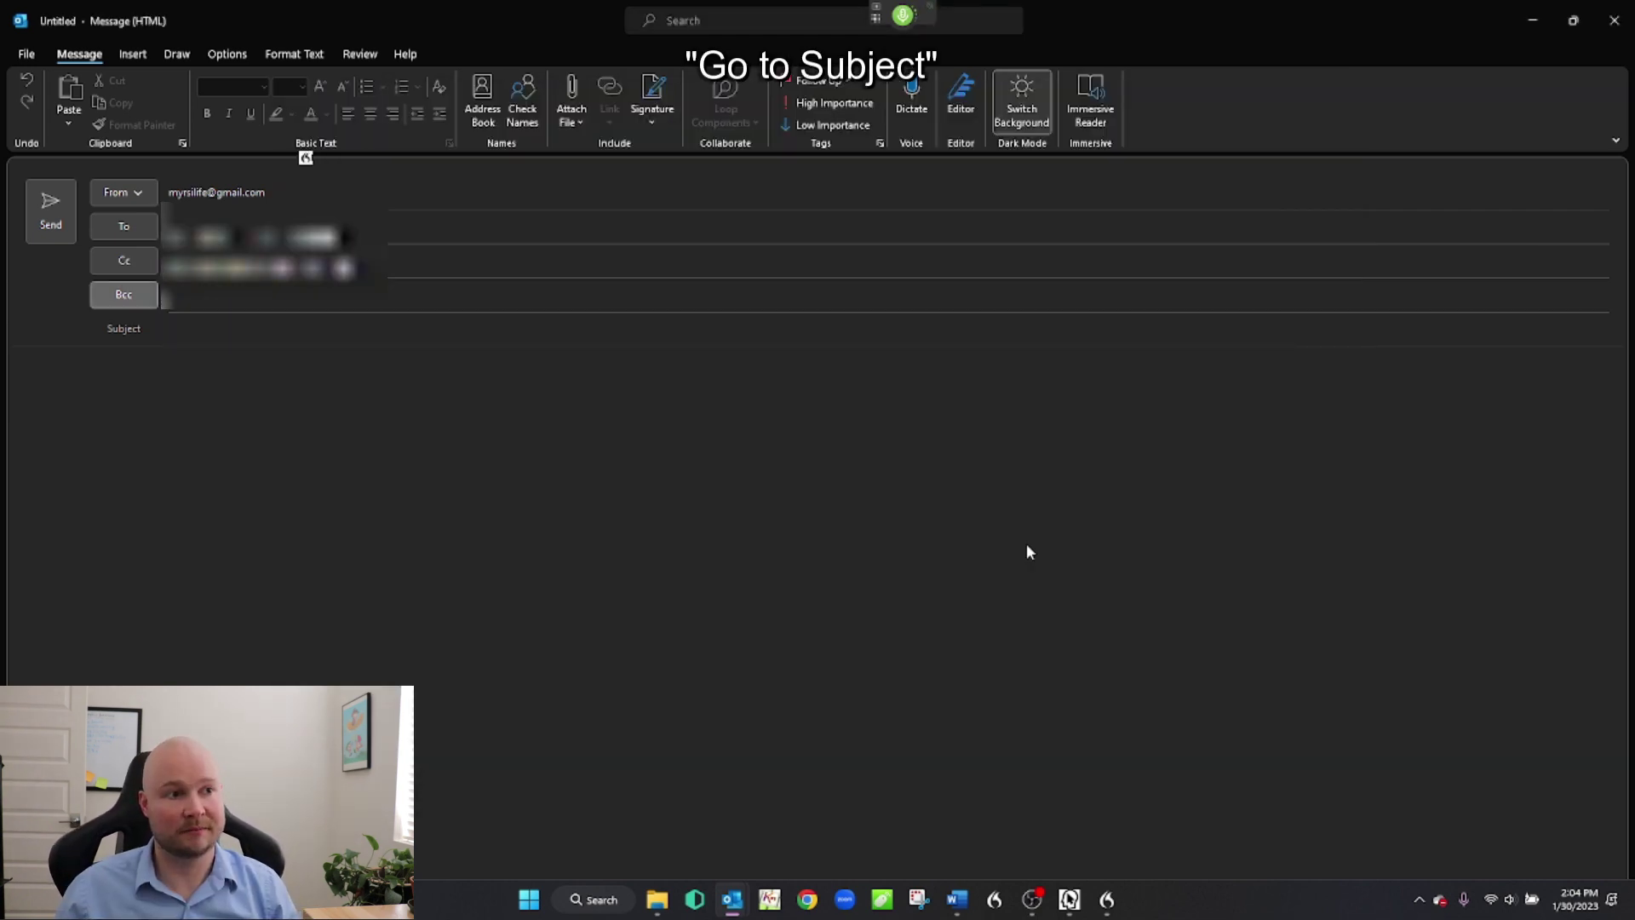
- Enter the subject "Test Email 123" and the message "Little Red Riding Hood is on her way with a basket of treats.", and return to the inbox
{"action": "key", "text": "Tab"}
{"action": "key", "text": "Tab"}
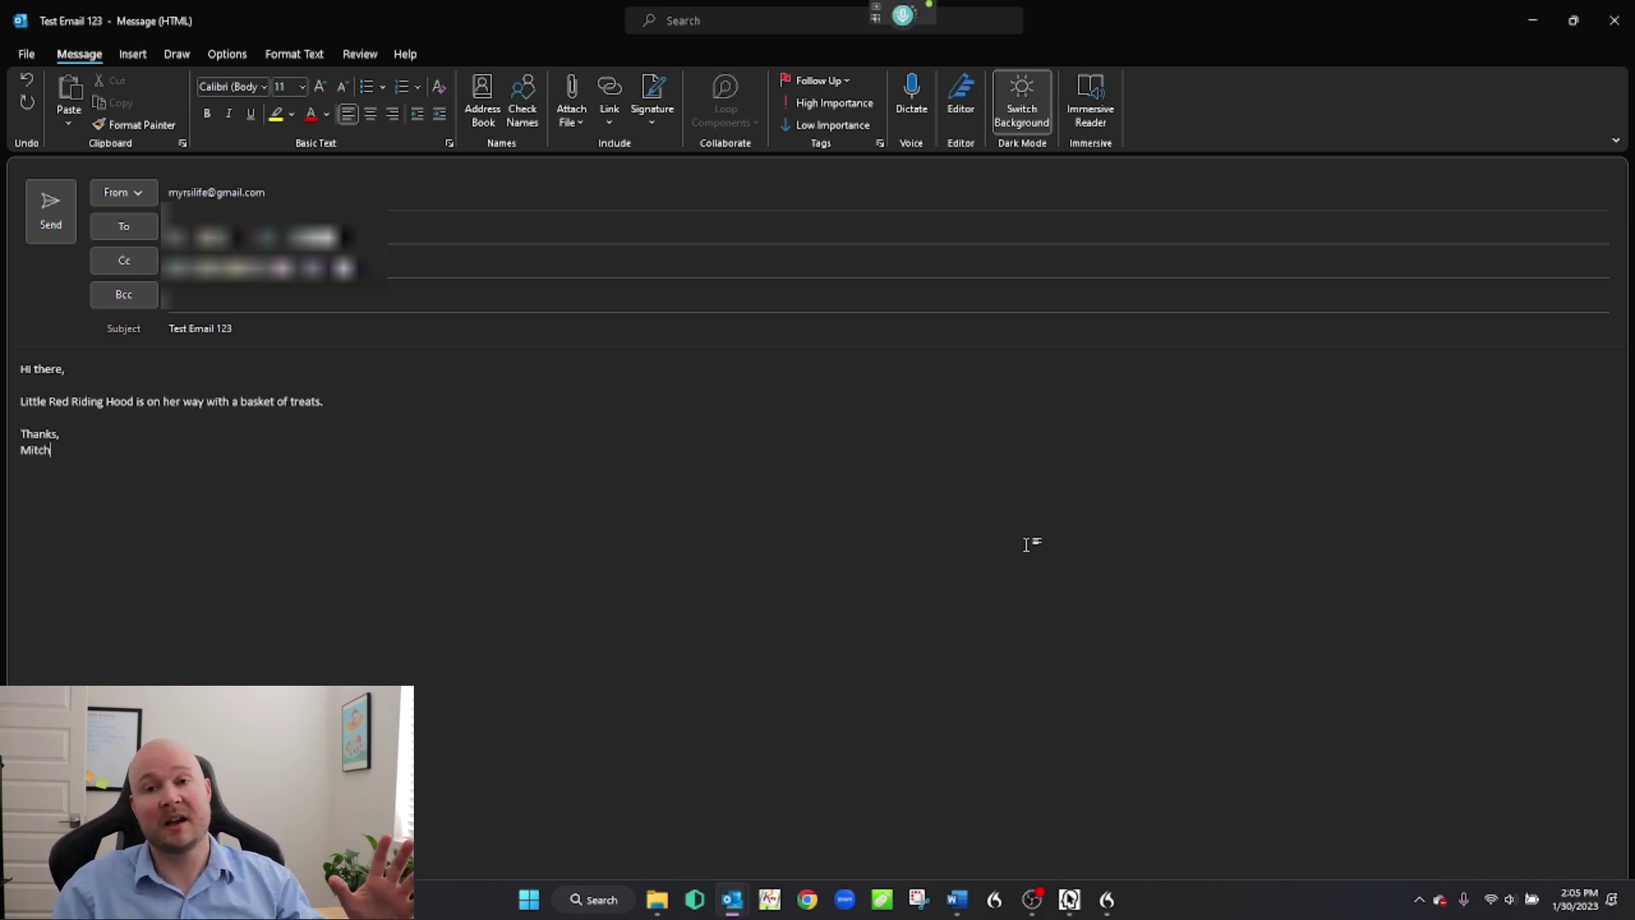
{"action": "key", "text": "alt+Tab"}
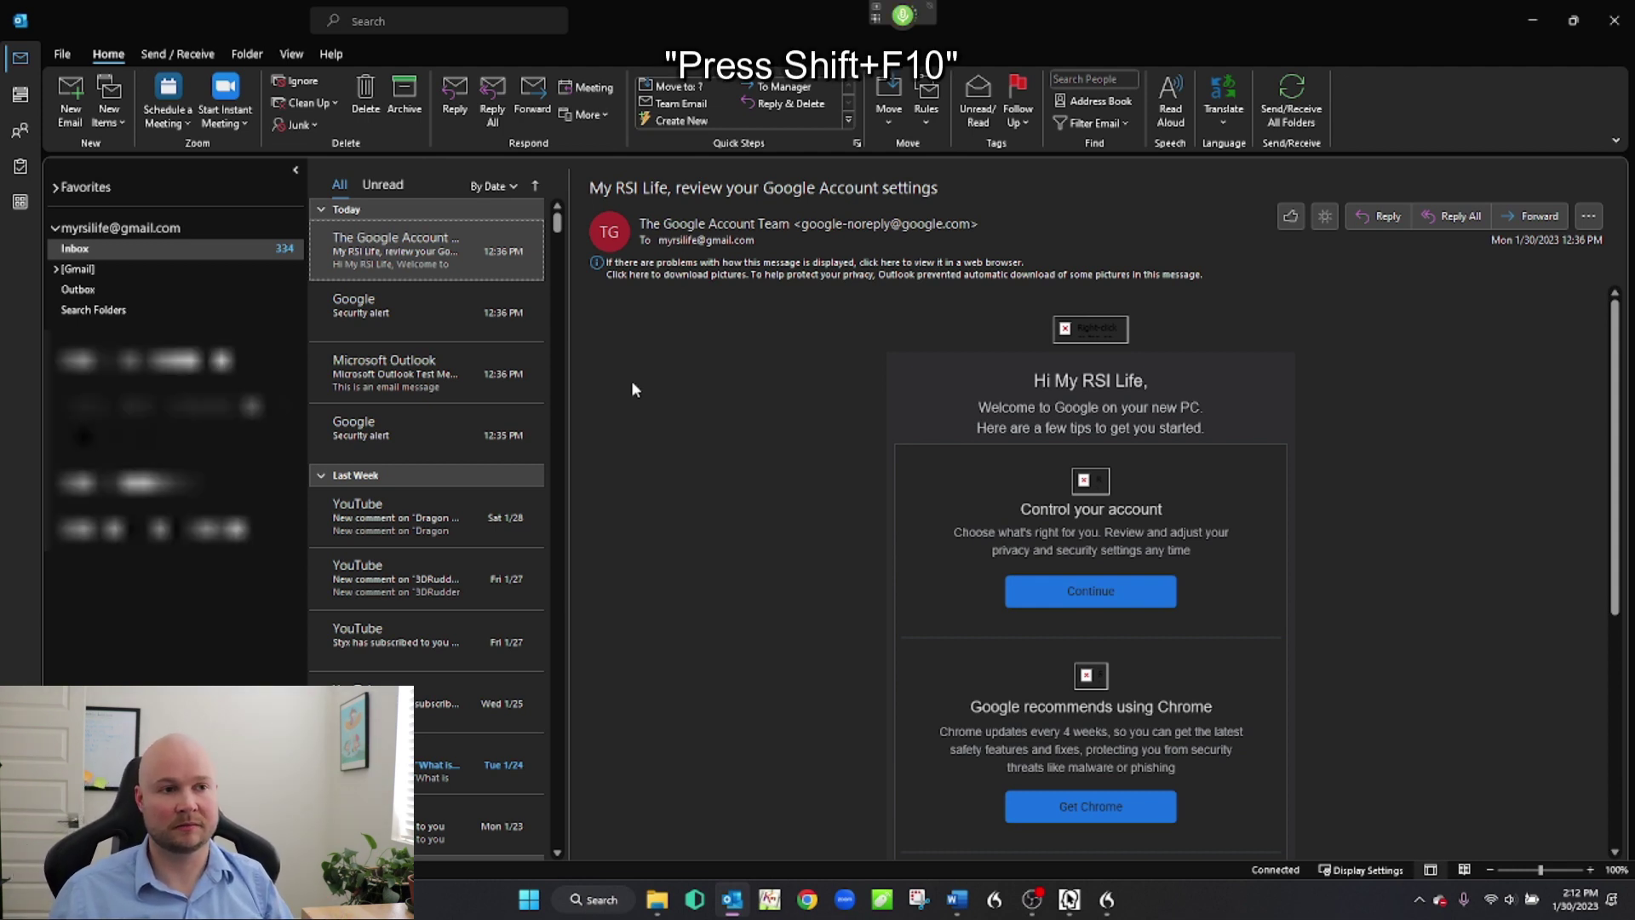
- Start moving the Google Account Team message to another folder, and select and expand the [Gmail] folder under the Gmail account
{"action": "key", "text": "shift+F10"}
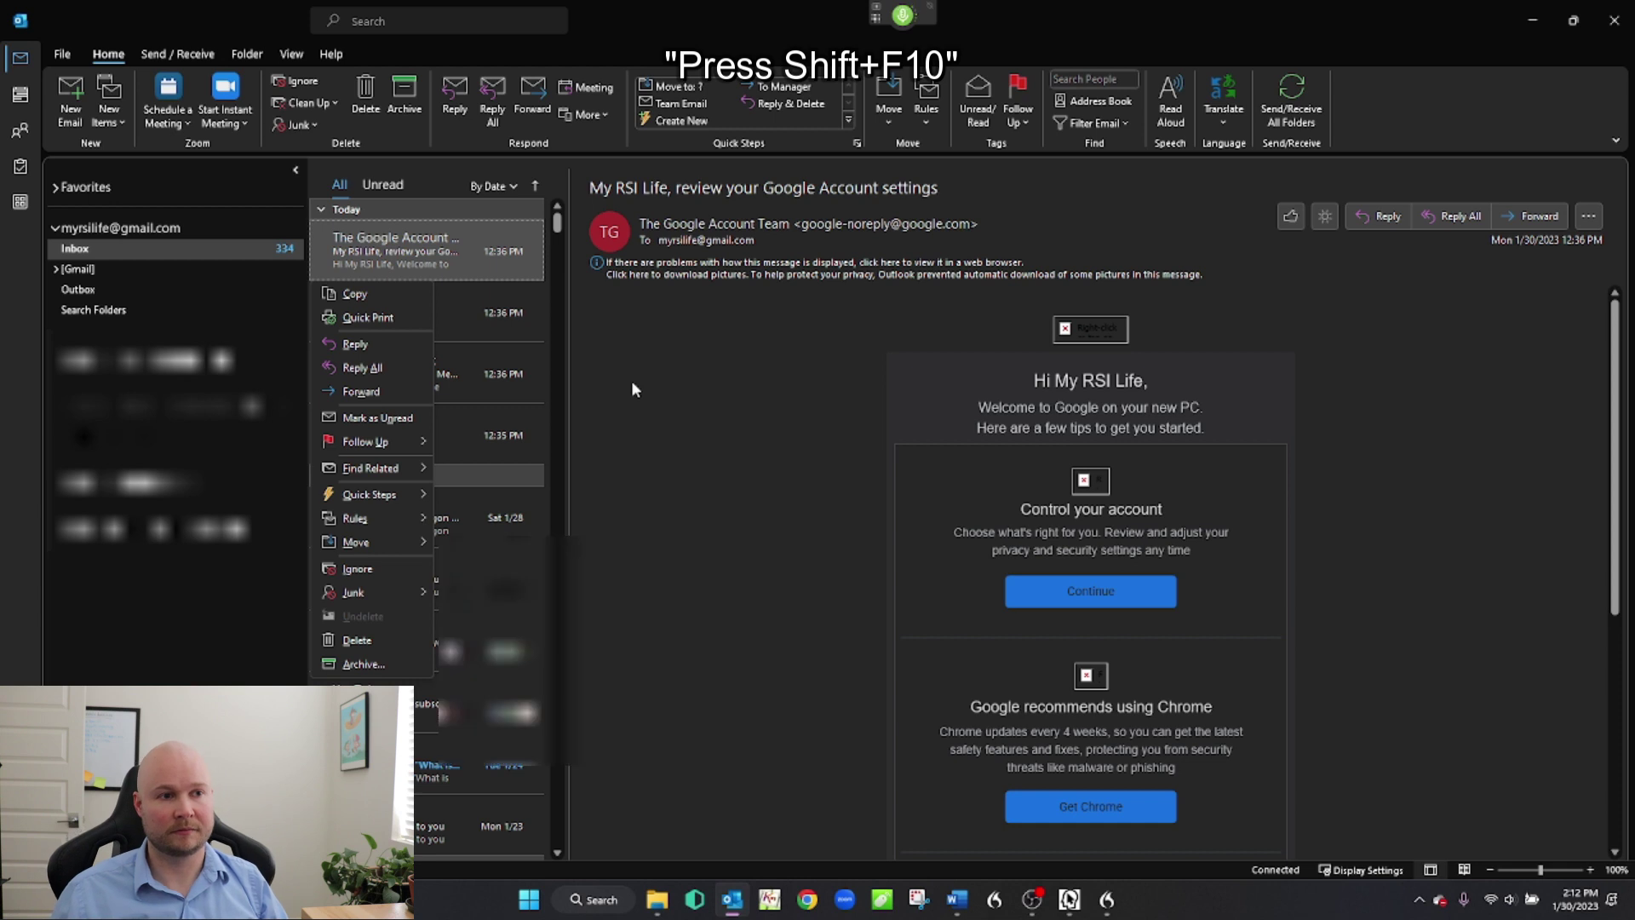
{"action": "key", "text": "m"}
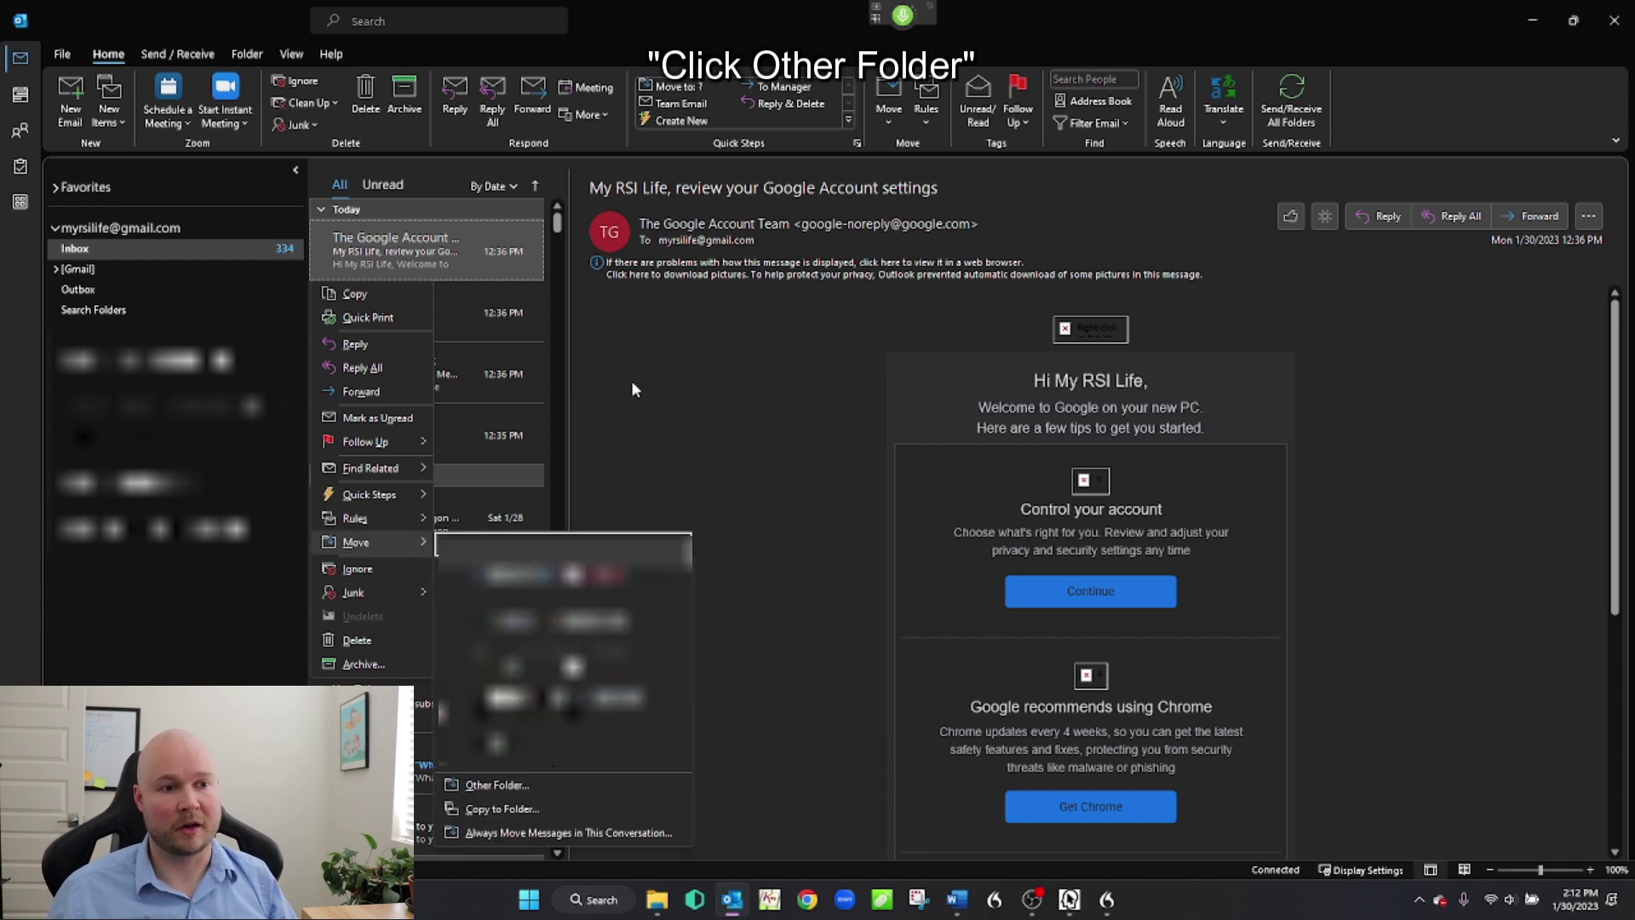
{"action": "key", "text": "o"}
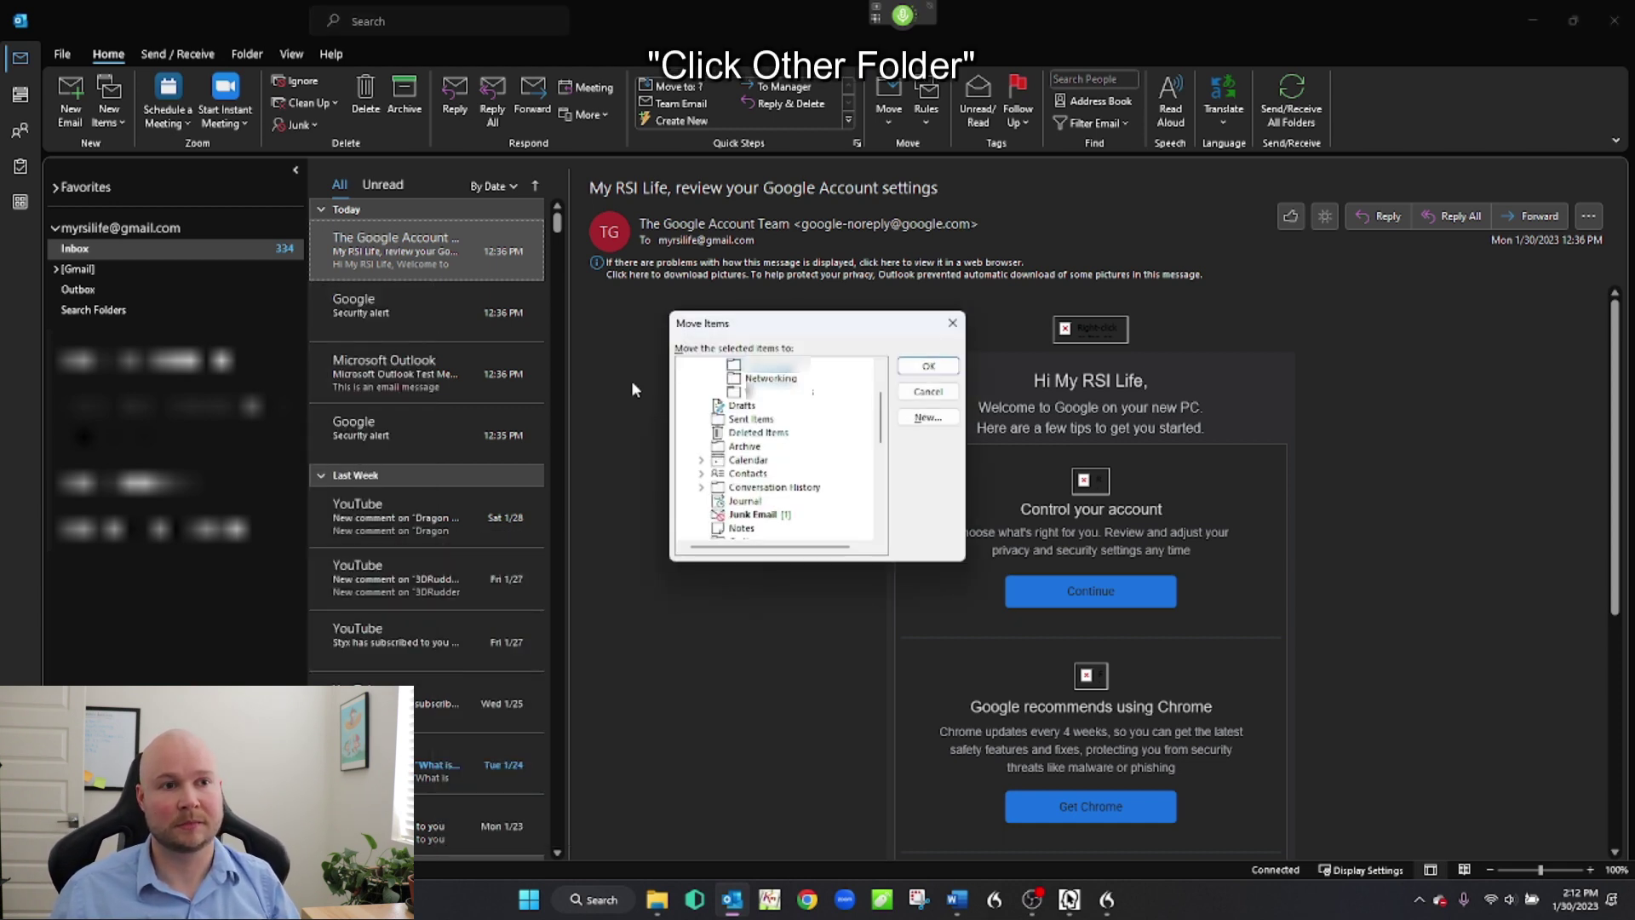
{"action": "key", "text": "Home"}
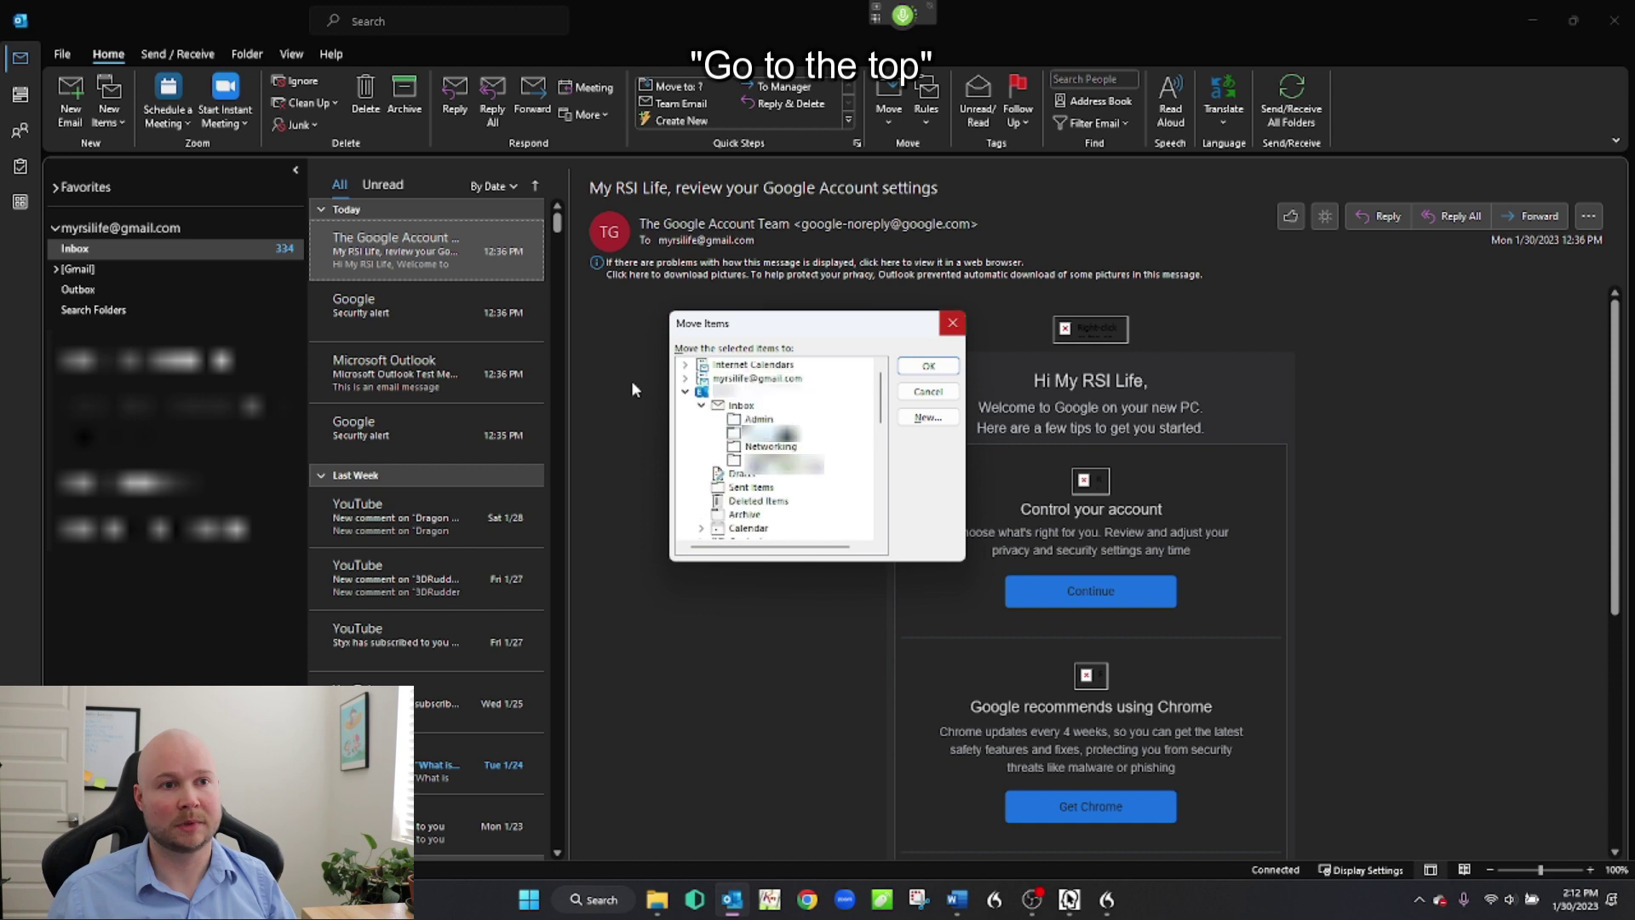
{"action": "key", "text": "Up"}
{"action": "key", "text": "Up"}
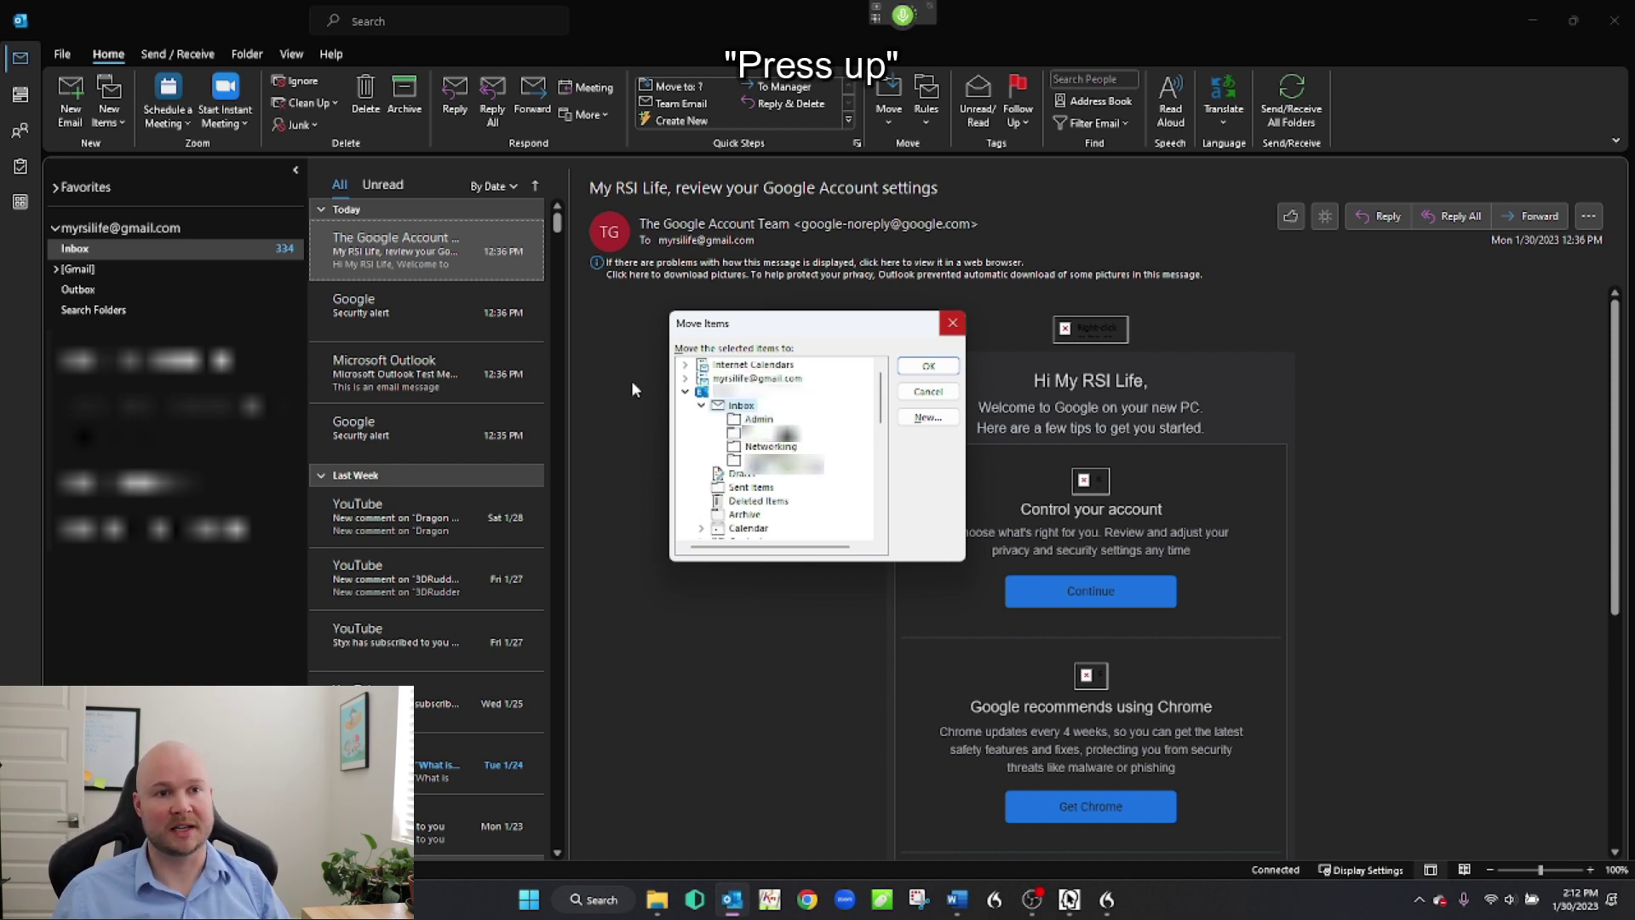
{"action": "key", "text": "Up"}
{"action": "key", "text": "Up"}
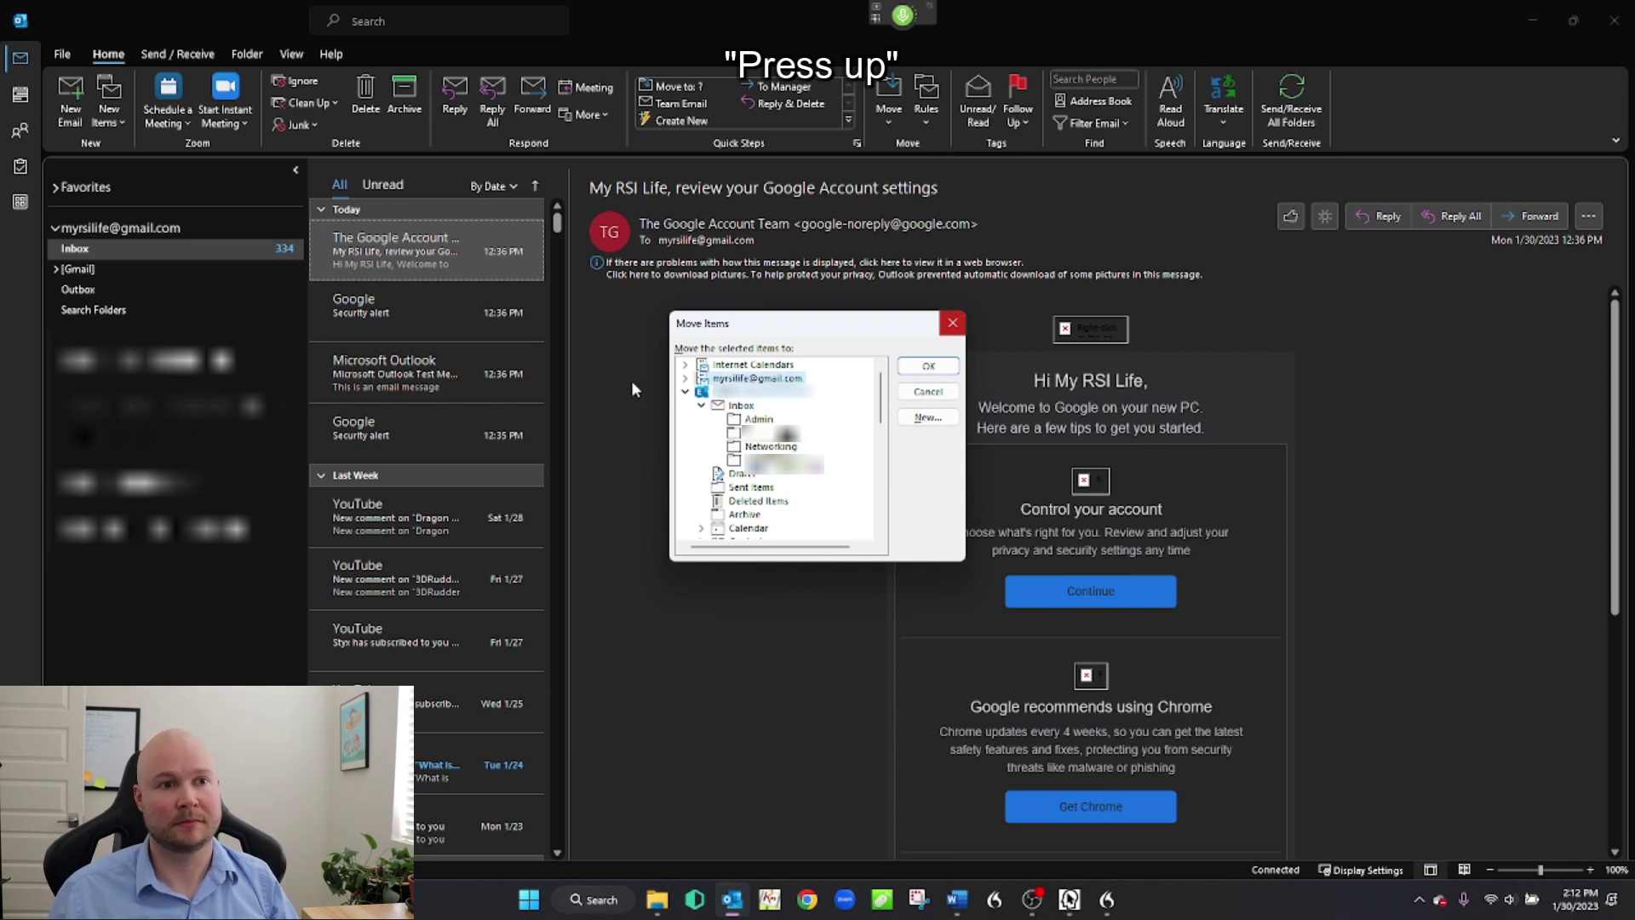
{"action": "key", "text": "Right"}
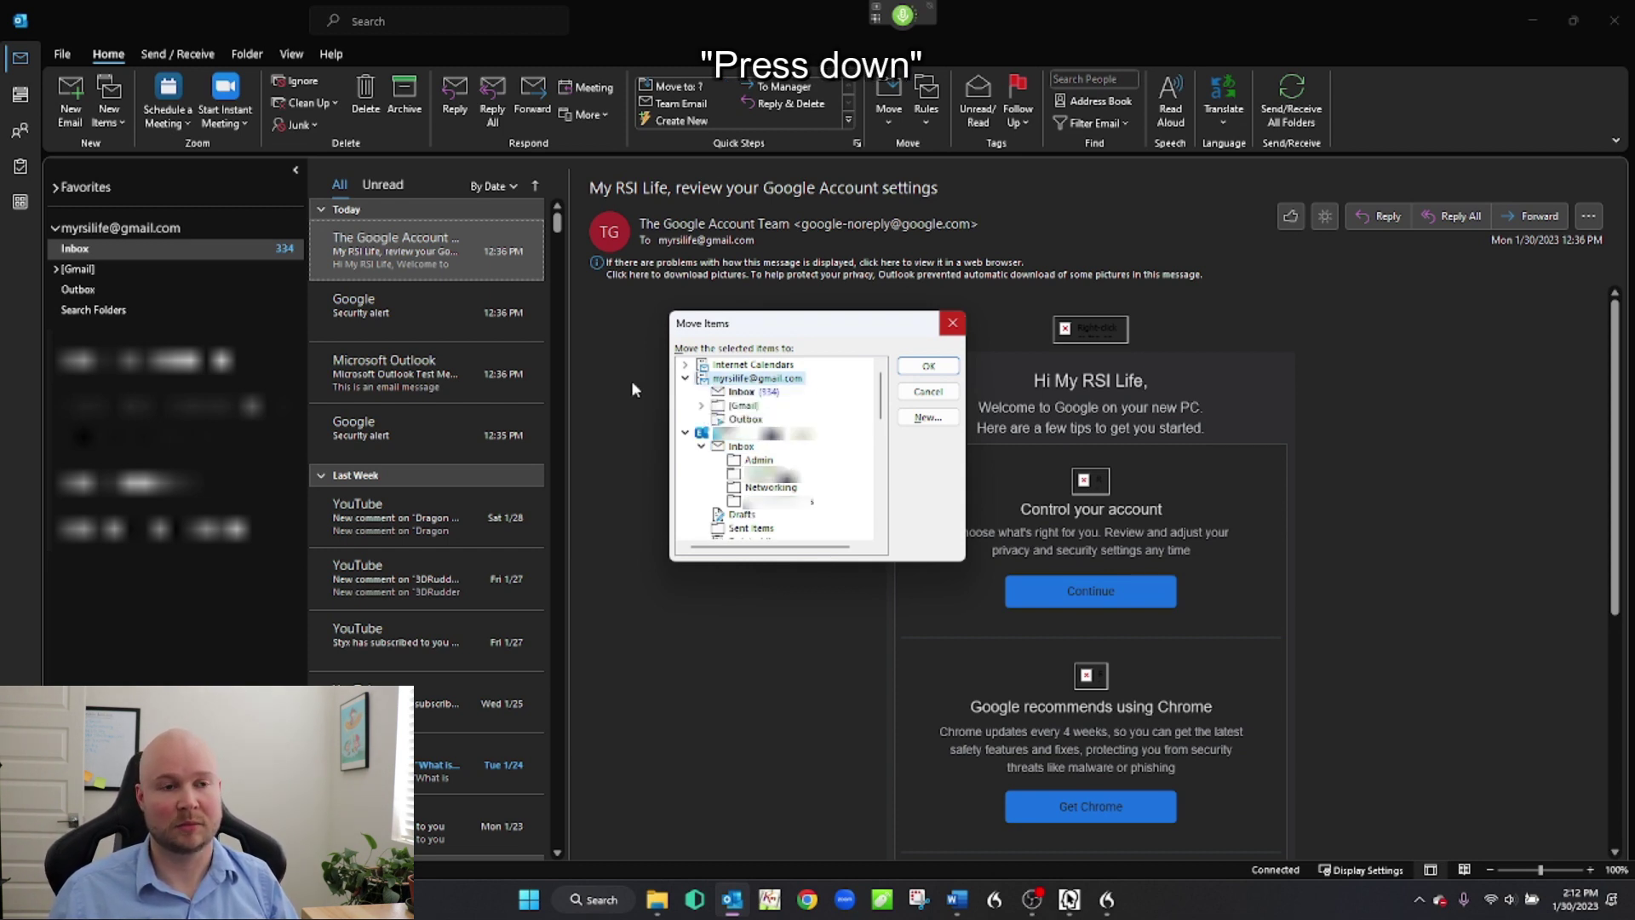
{"action": "key", "text": "Down"}
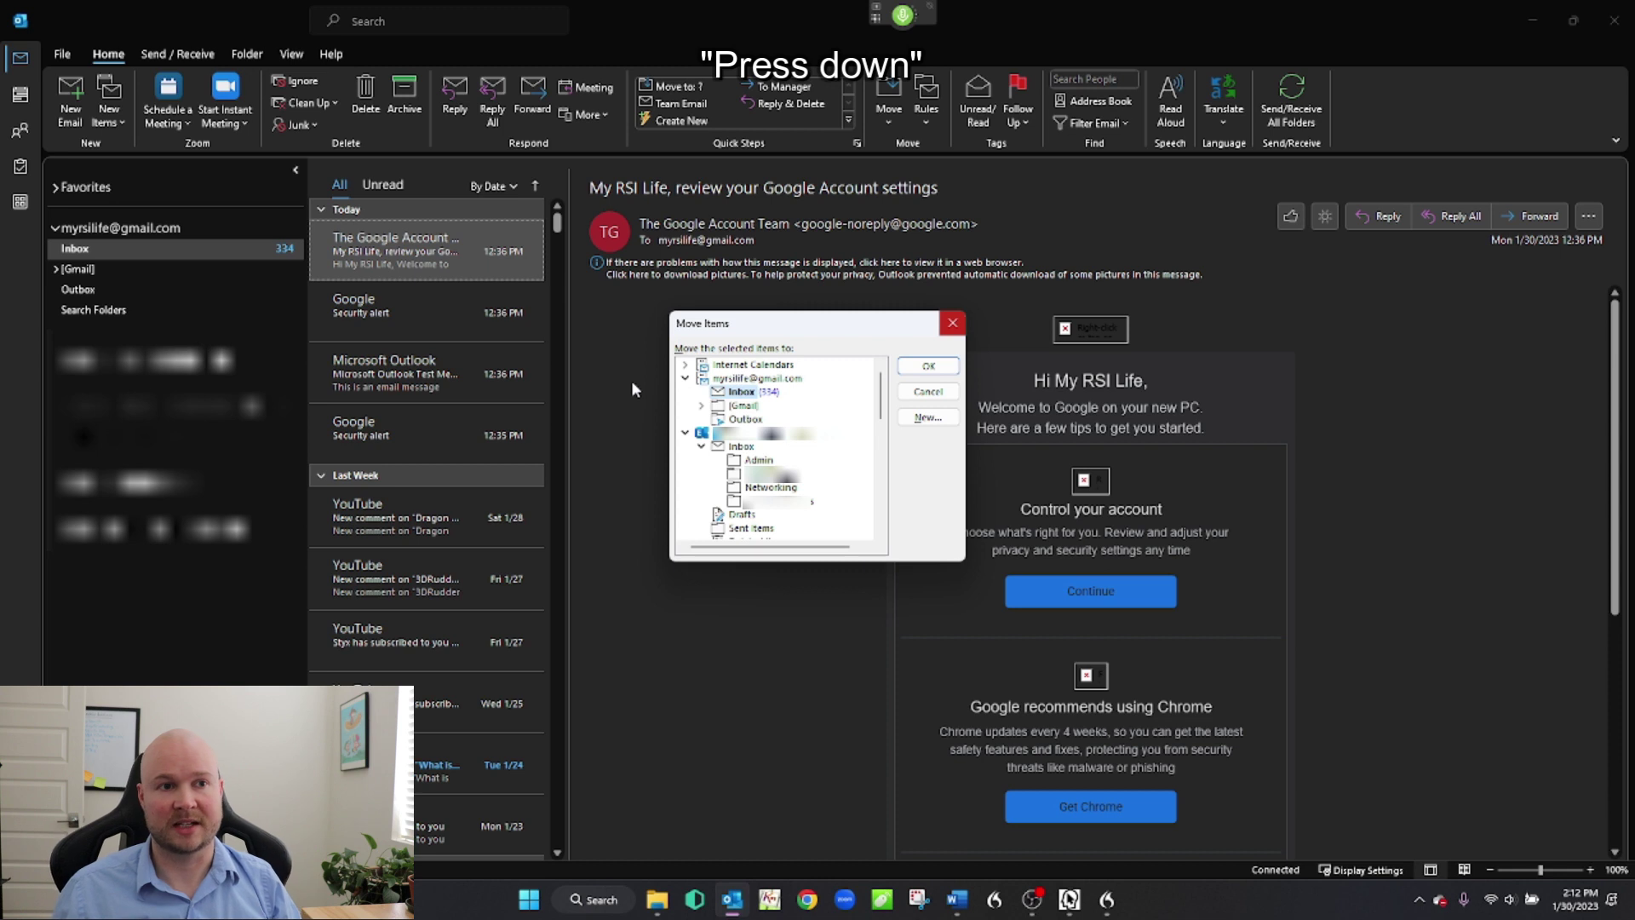
{"action": "key", "text": "Down"}
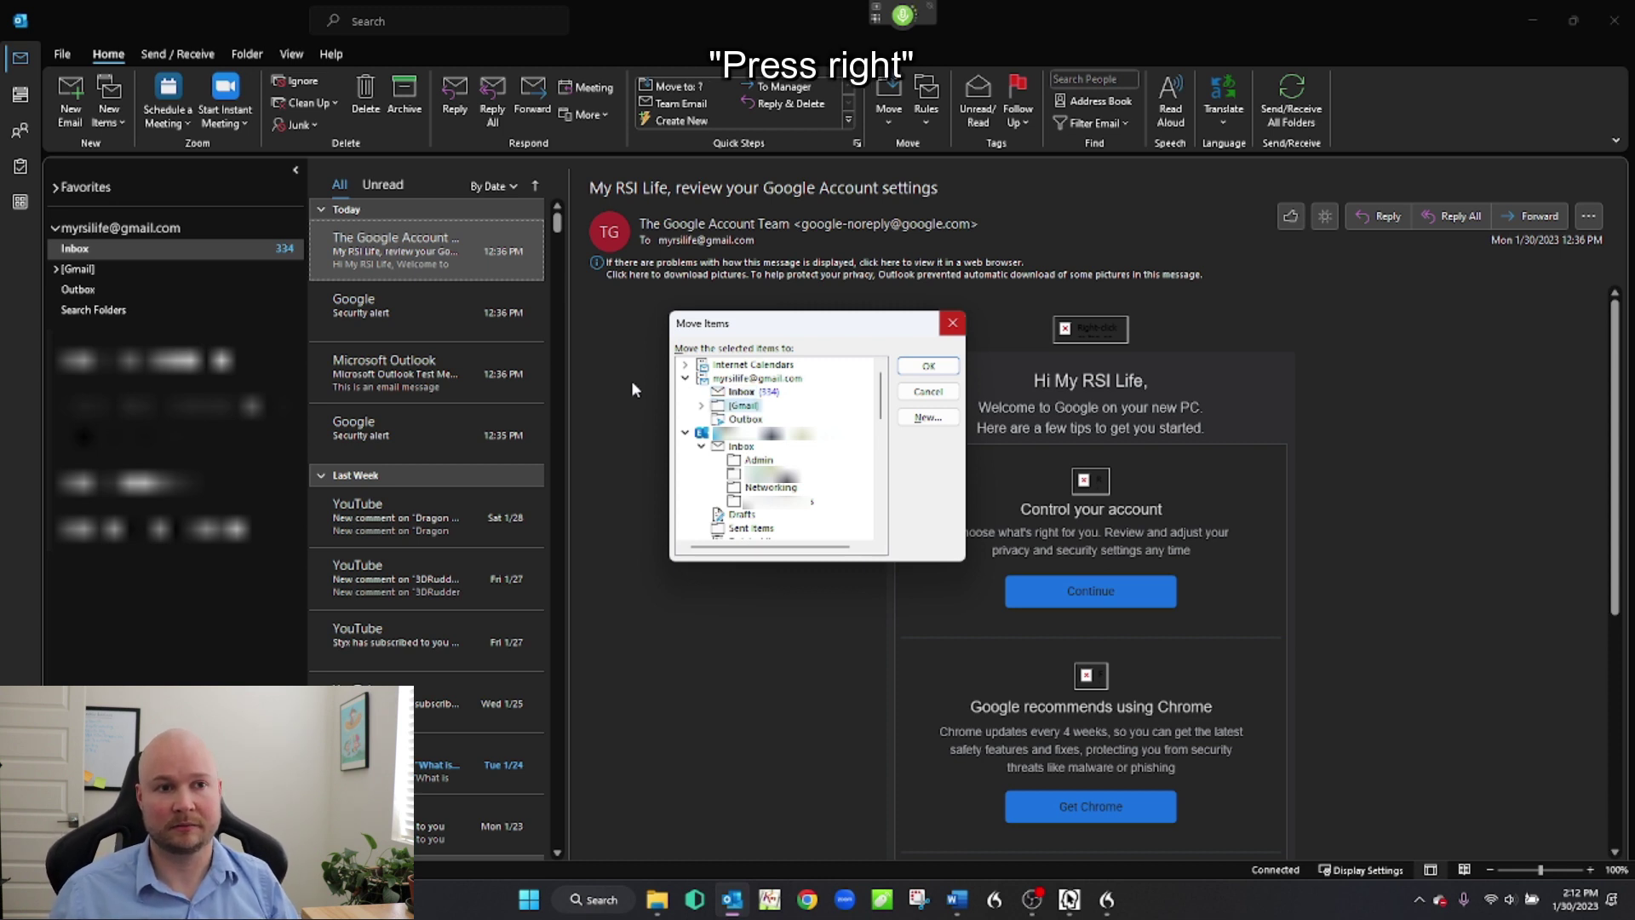
{"action": "key", "text": "Right"}
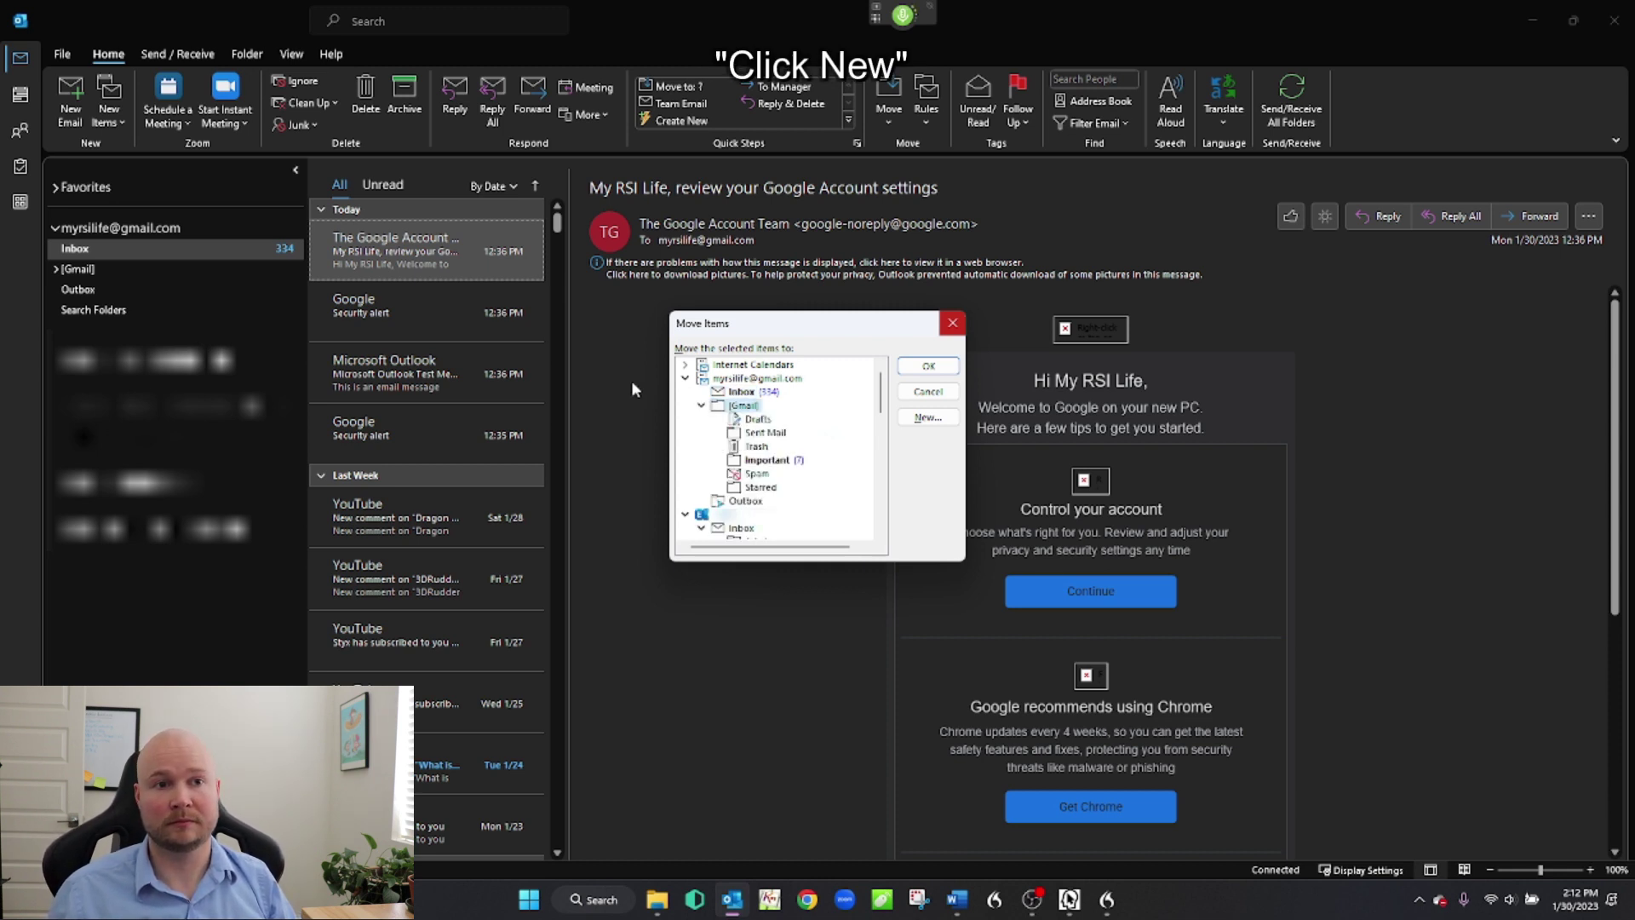
- Create a folder named "Test folder" inside [Gmail] and move the Google Account Team message into it
{"action": "key", "text": "alt+n"}
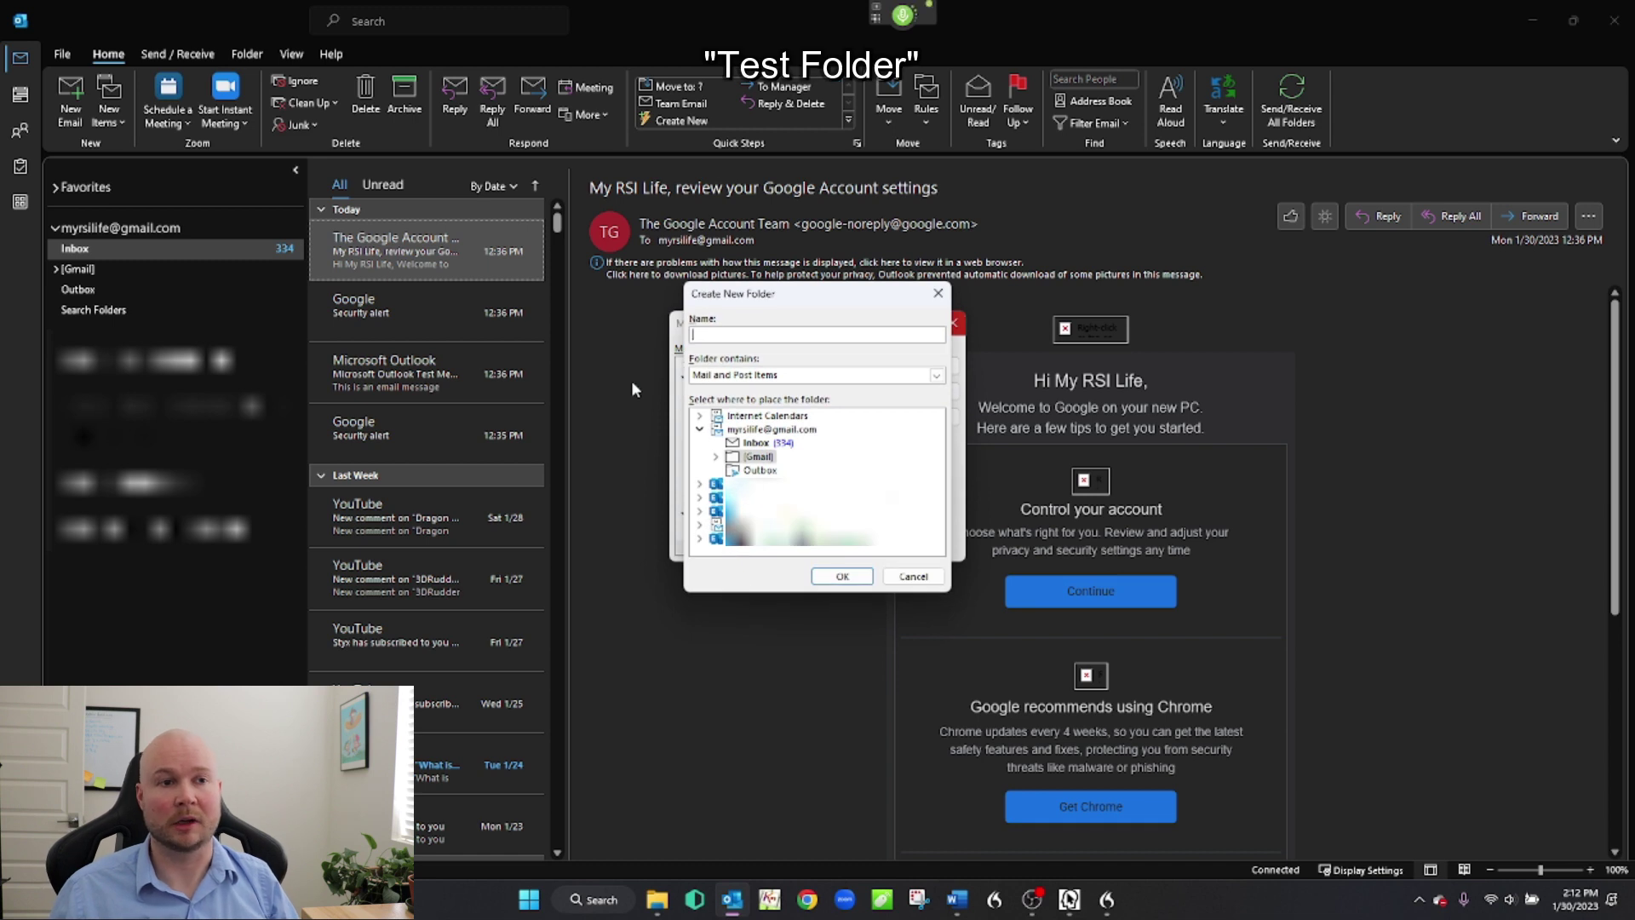
{"action": "type", "text": "Test folder"}
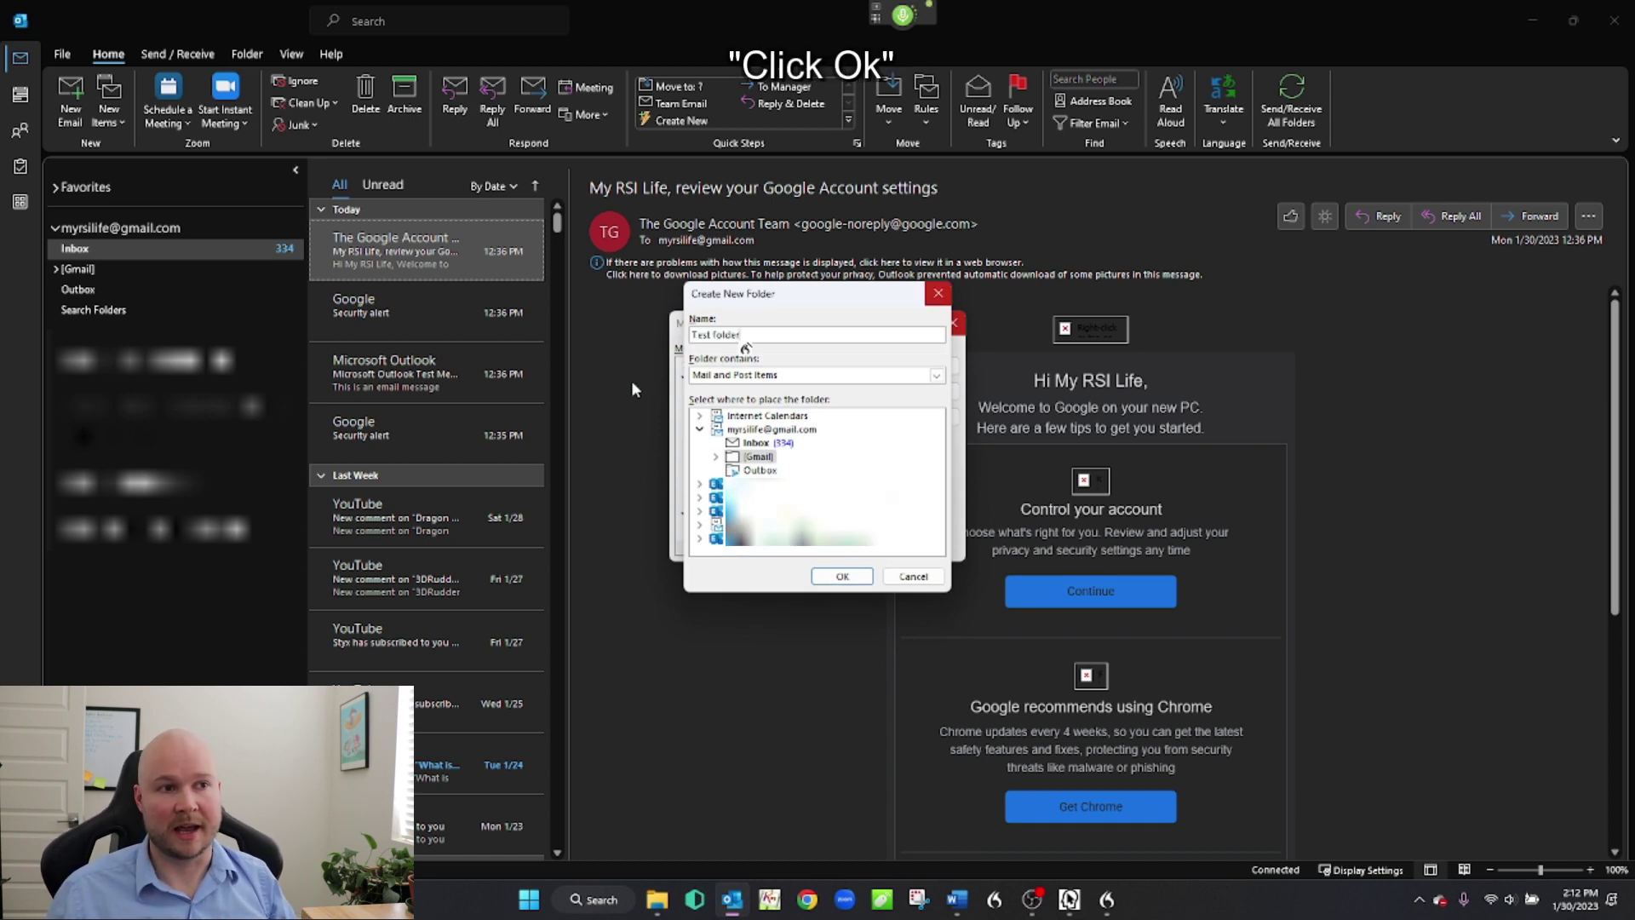
{"action": "key", "text": "Return"}
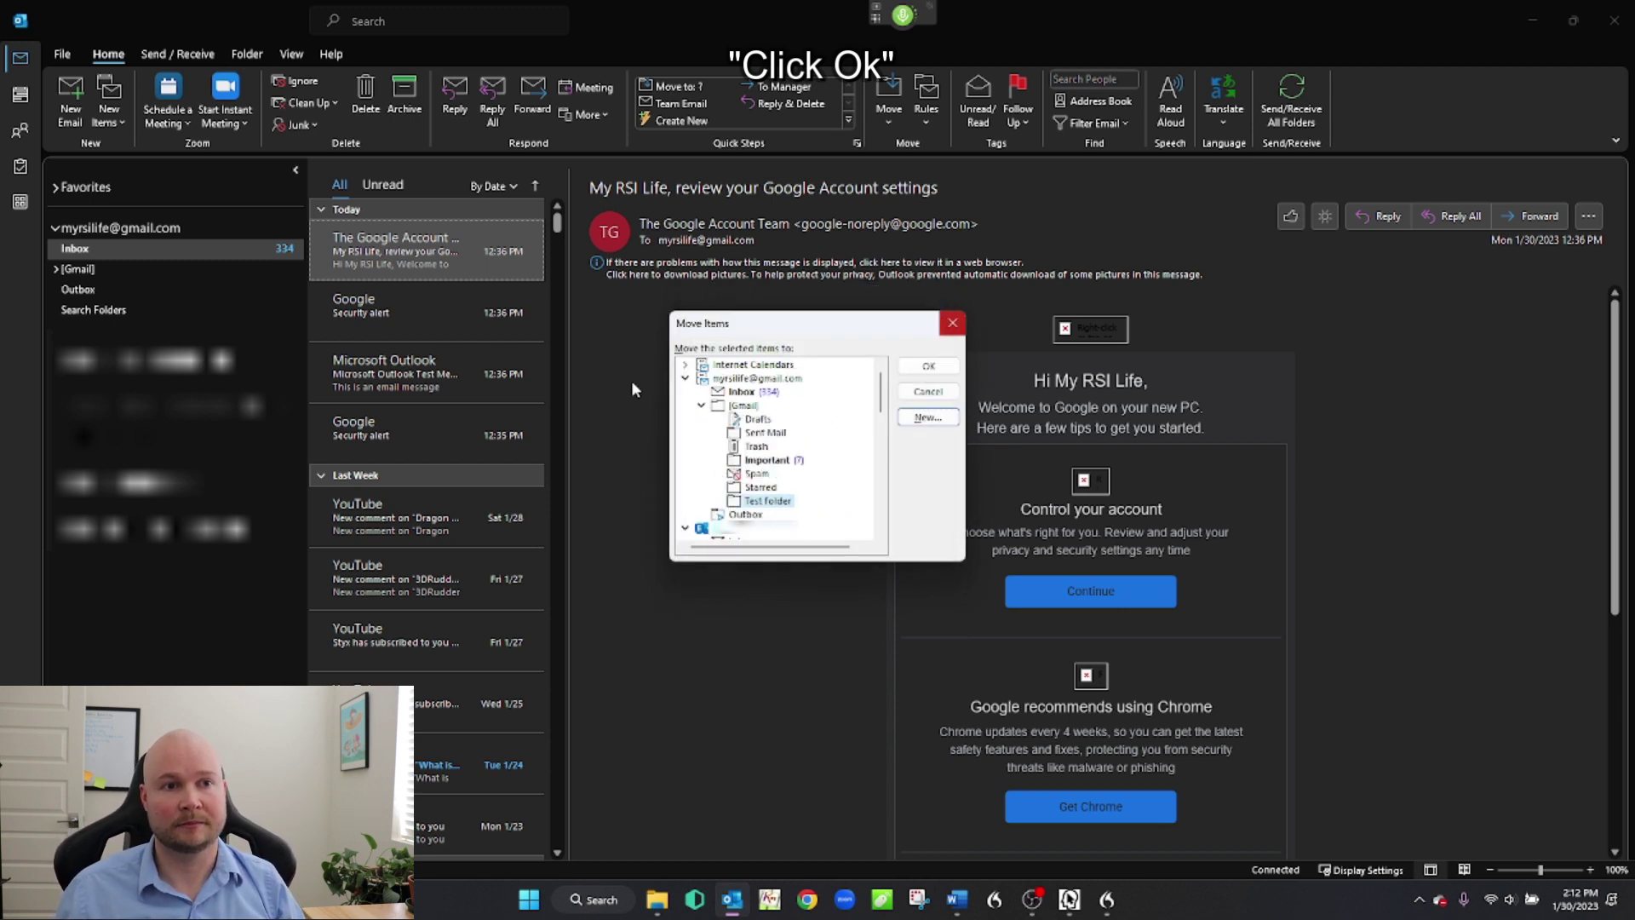
{"action": "key", "text": "Return"}
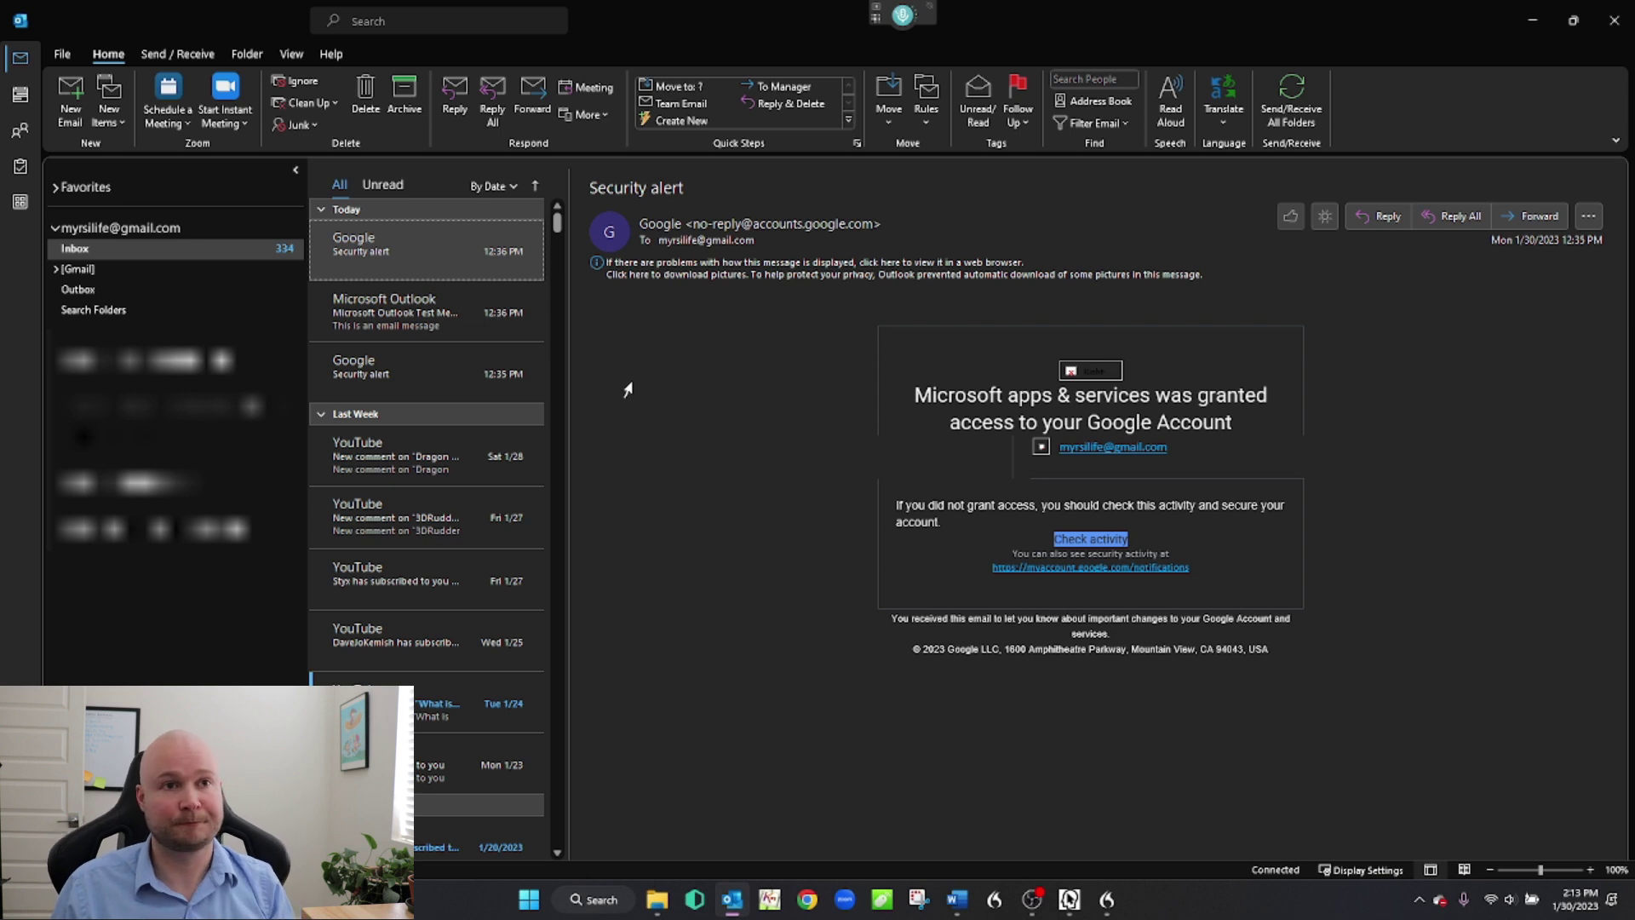
- Add a new folder named "Test folder 2" under [Gmail] in the folder list
{"action": "key", "text": "F6"}
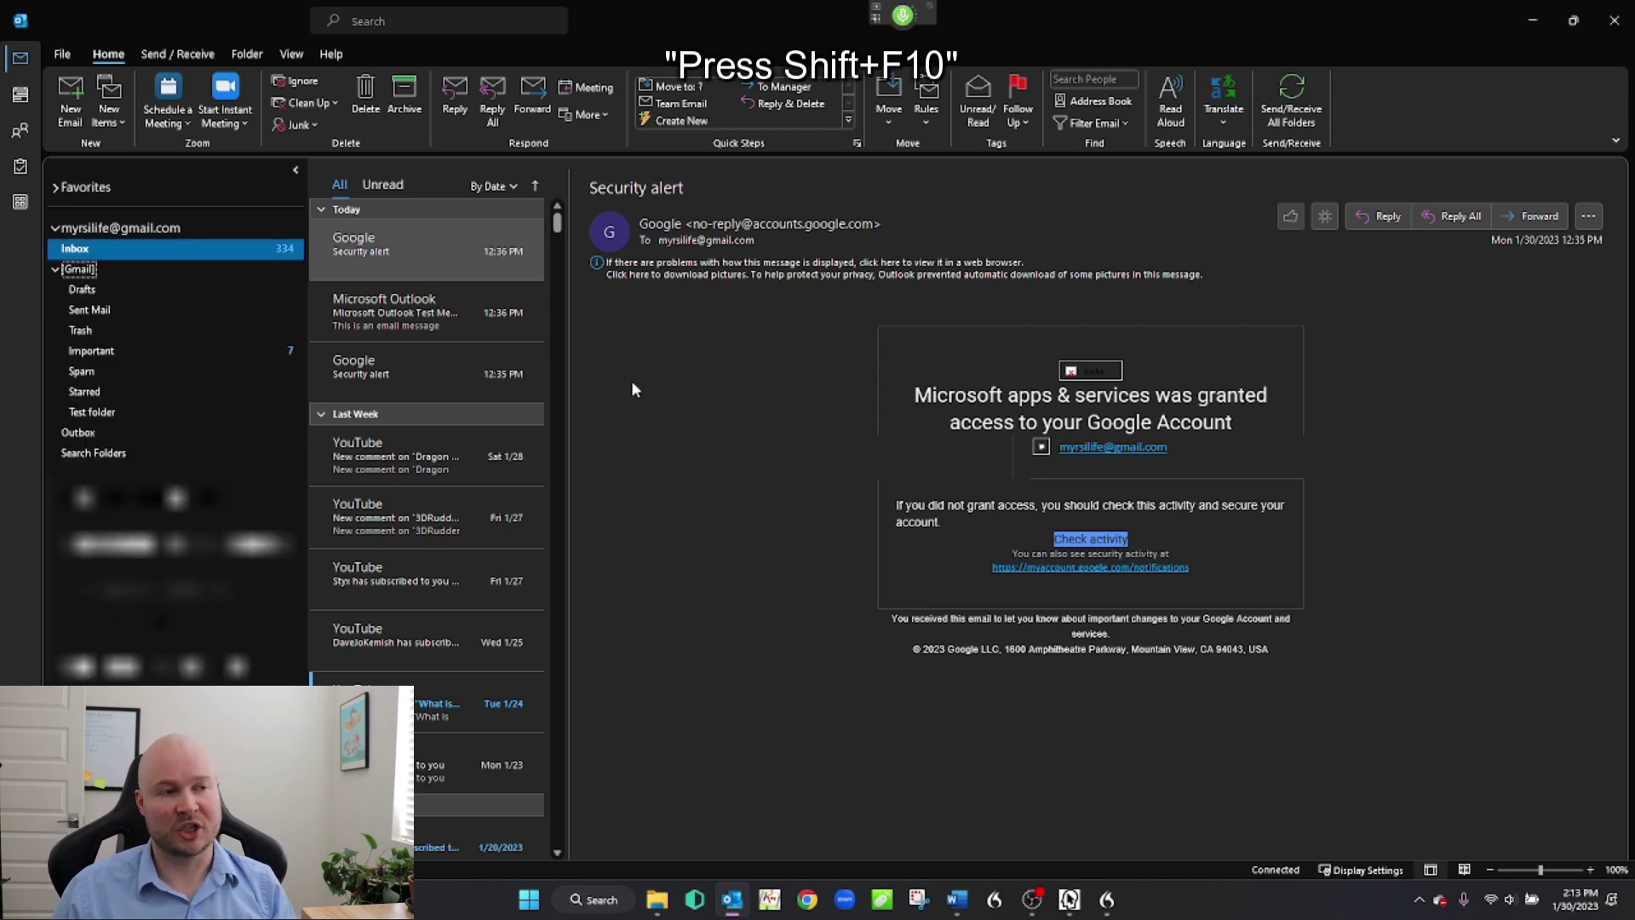
{"action": "key", "text": "shift+F10"}
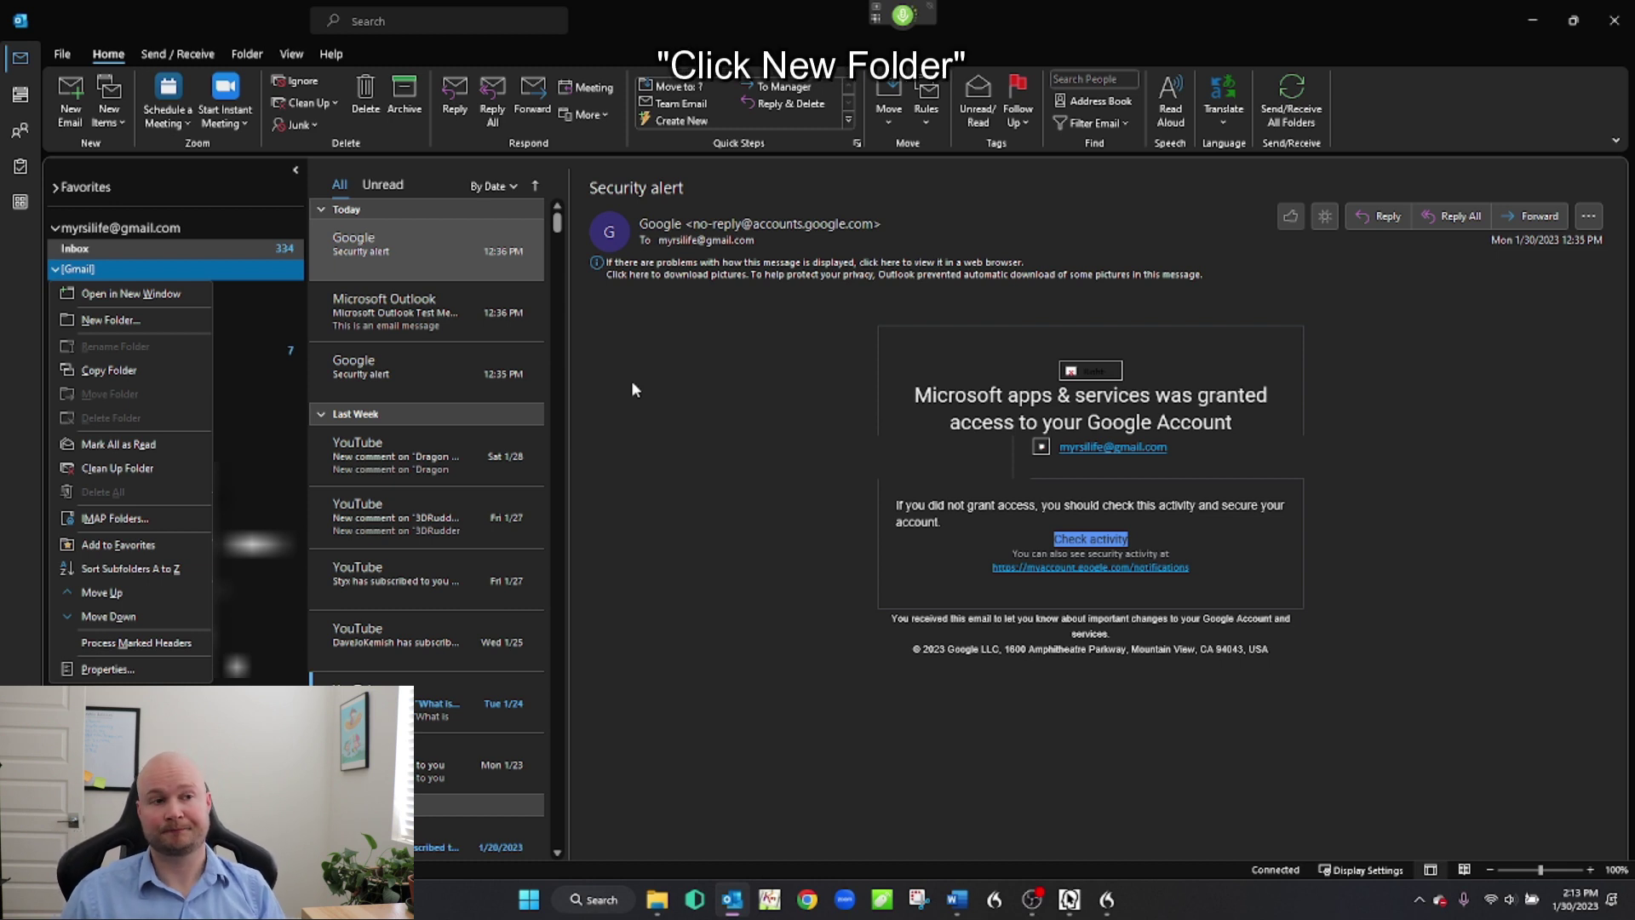
{"action": "key", "text": "n"}
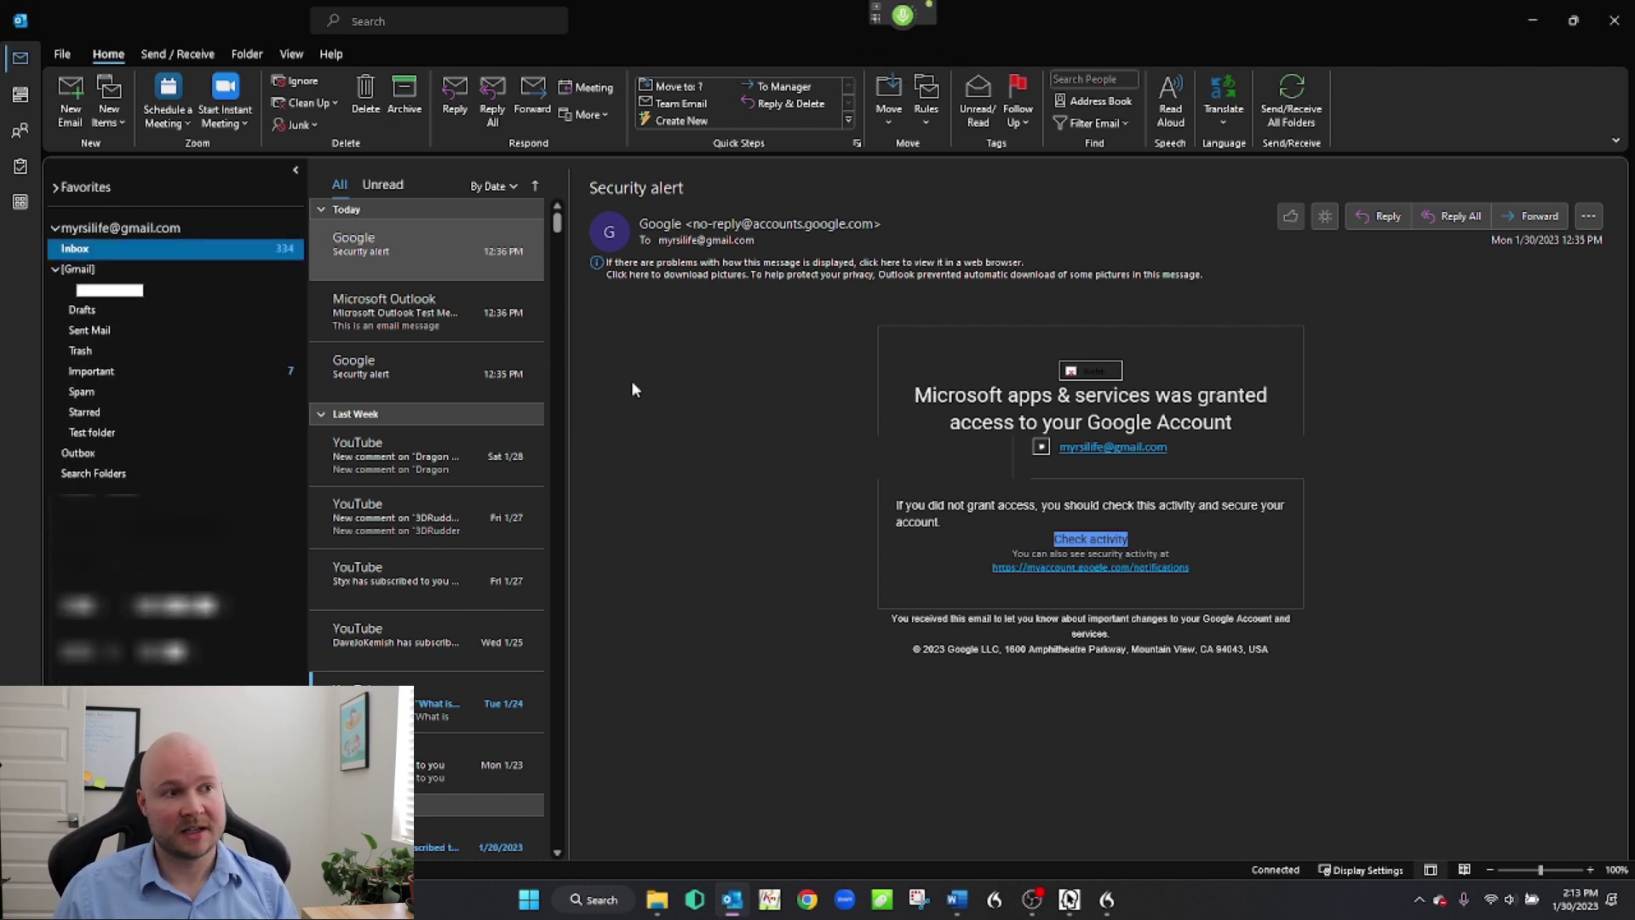
{"action": "type", "text": "Test folder to"}
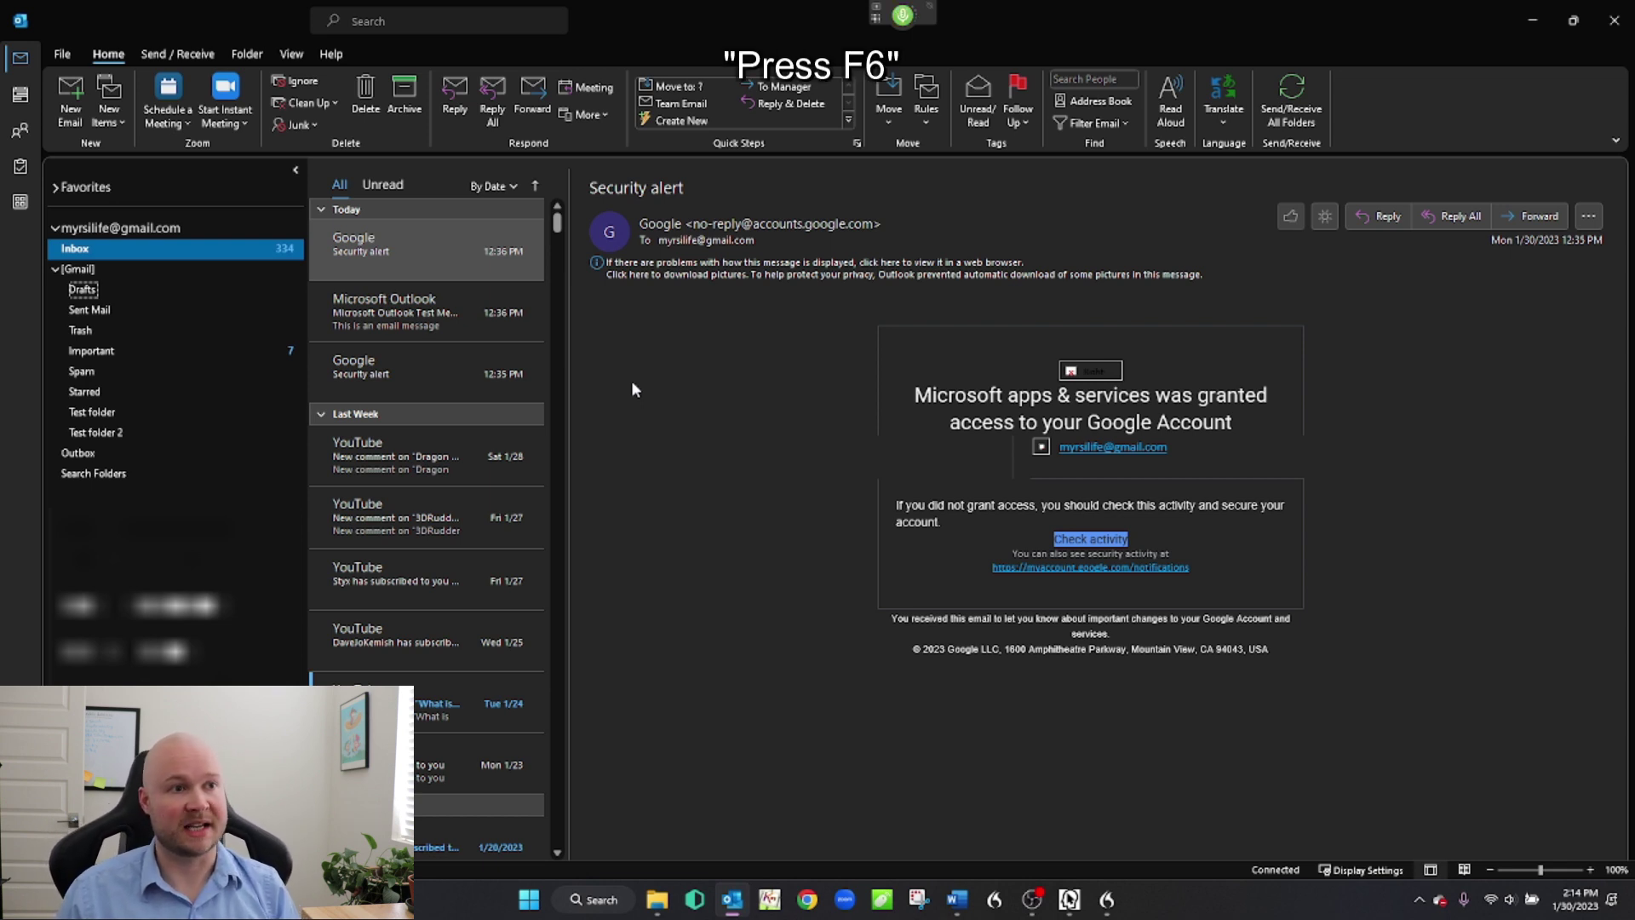
- Move the topmost Google security alert to the first suggested folder, and discard the stray dictated text "The real"
{"action": "key", "text": "F6"}
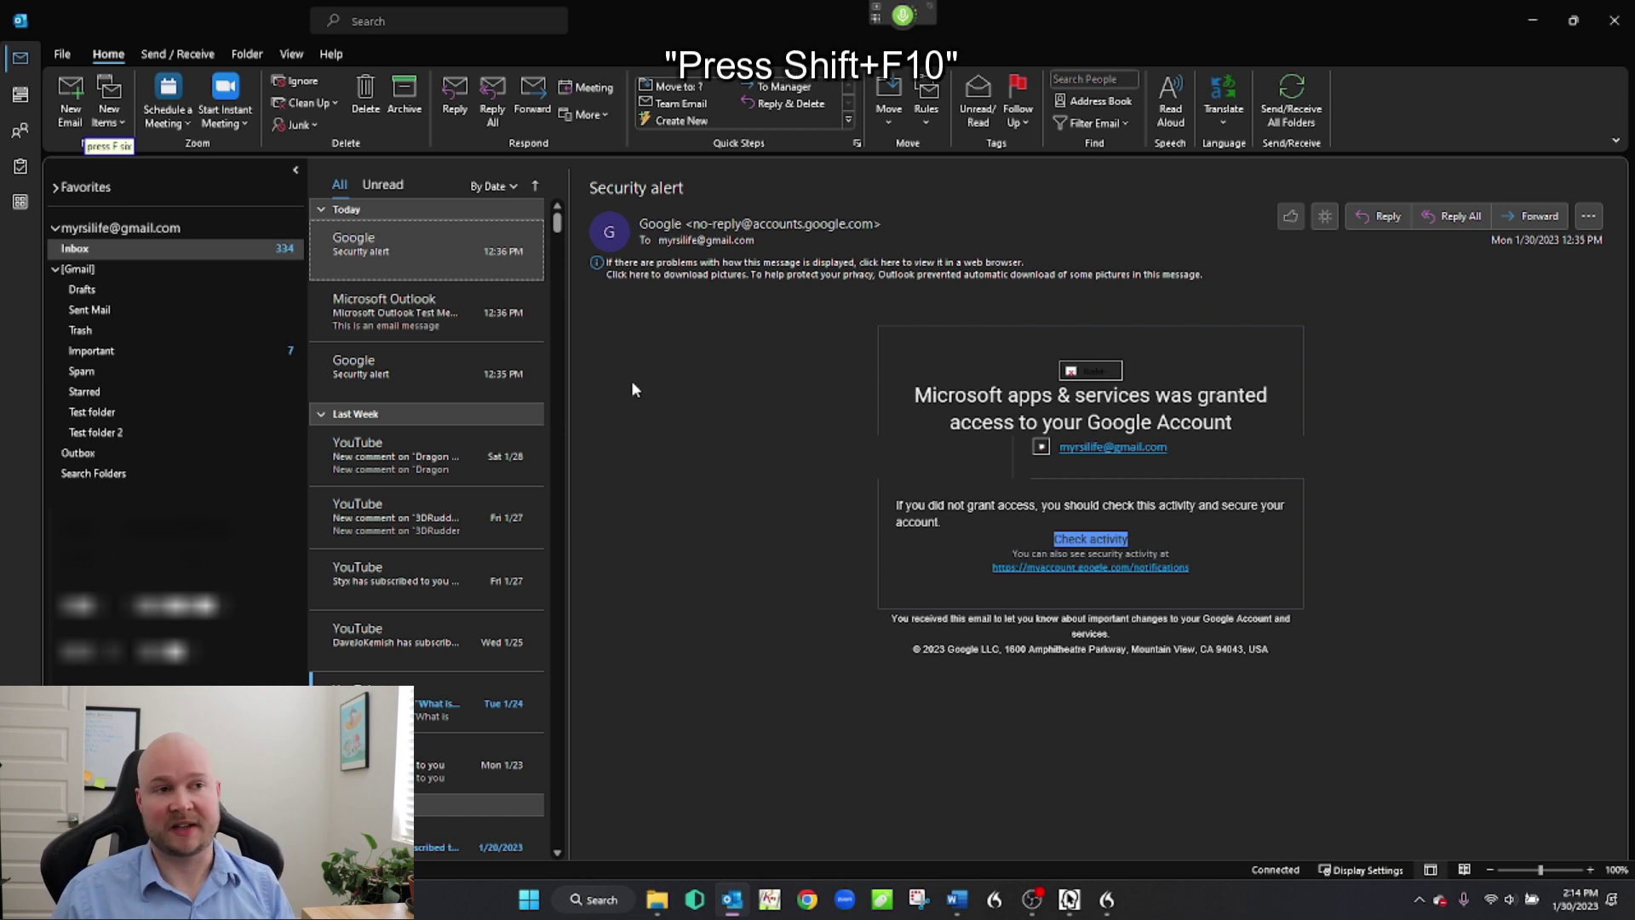
{"action": "key", "text": "shift+F10"}
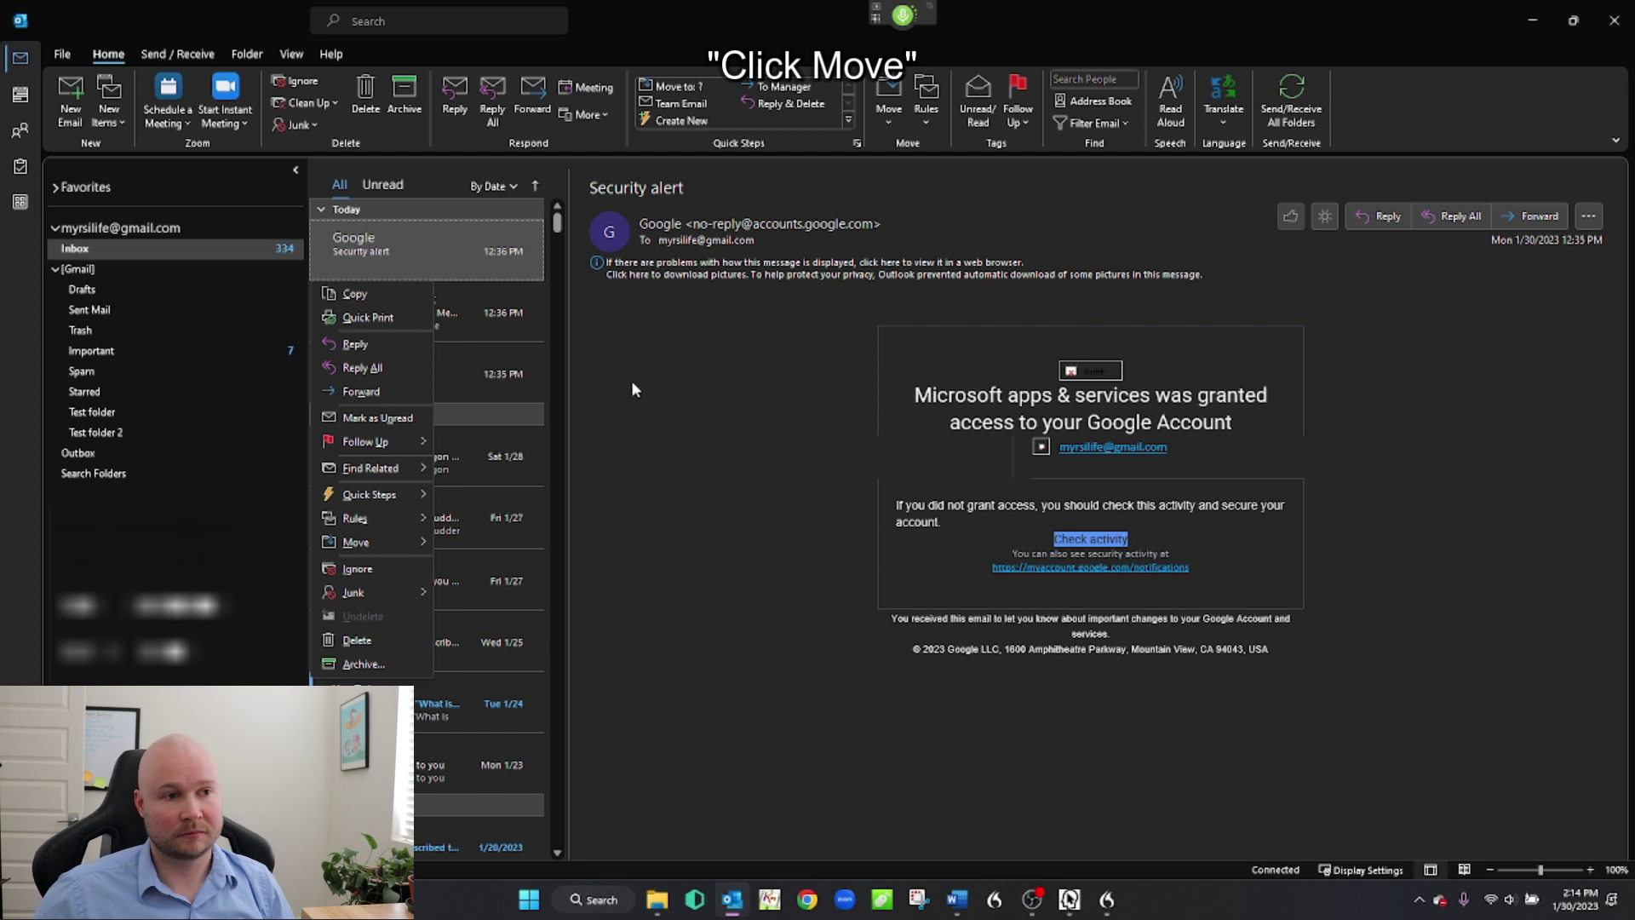
{"action": "key", "text": "m"}
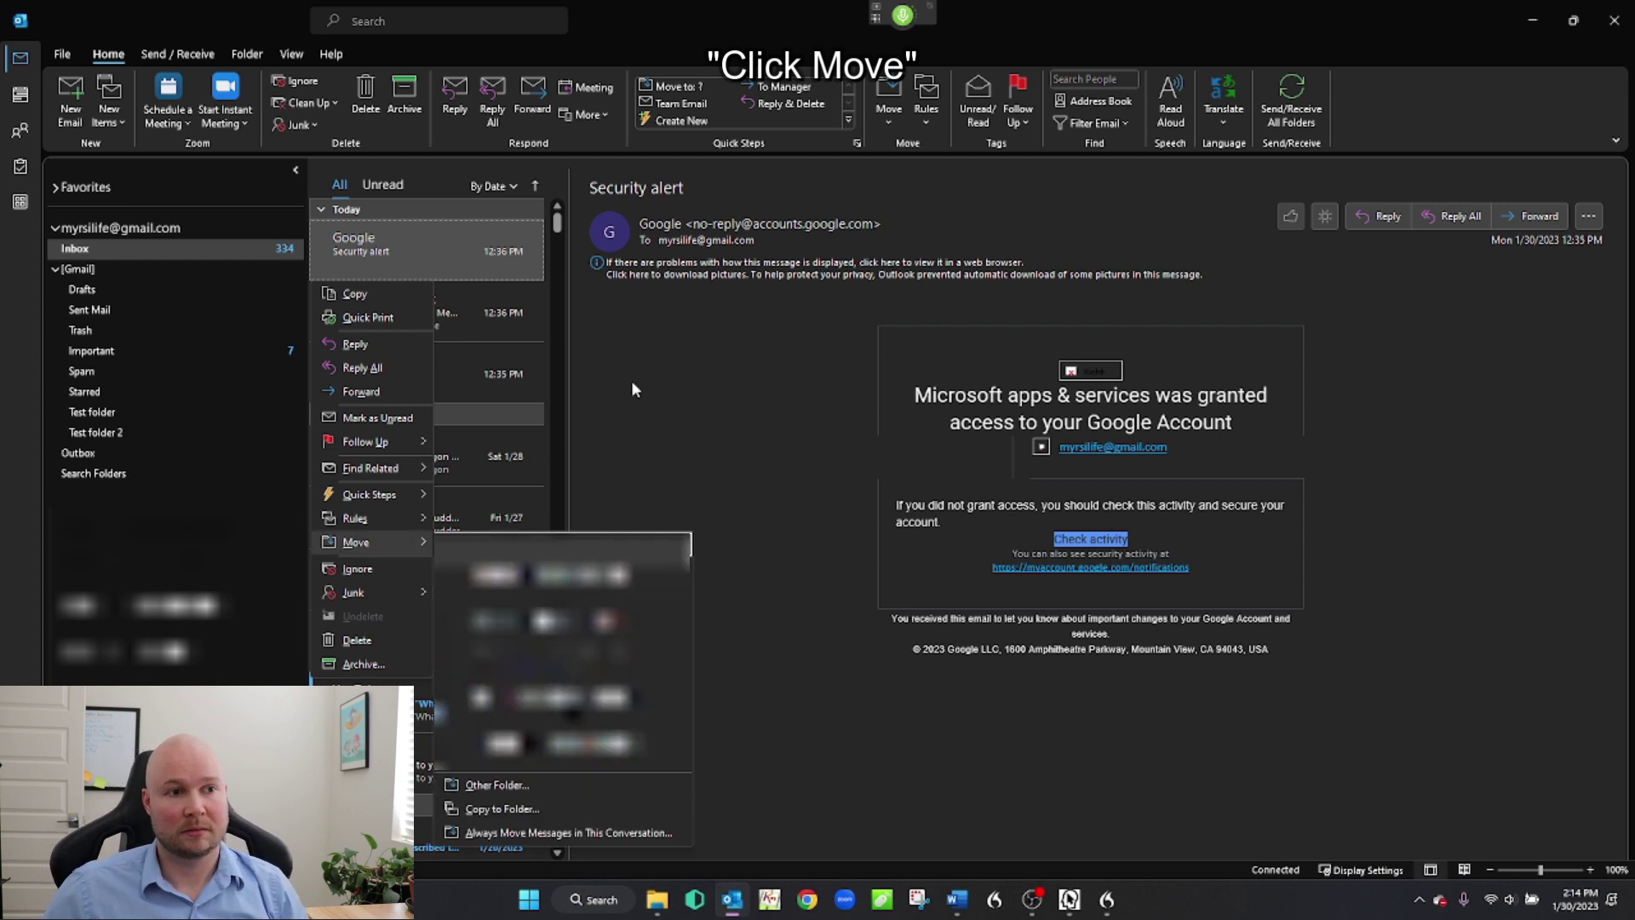
{"action": "key", "text": "Return"}
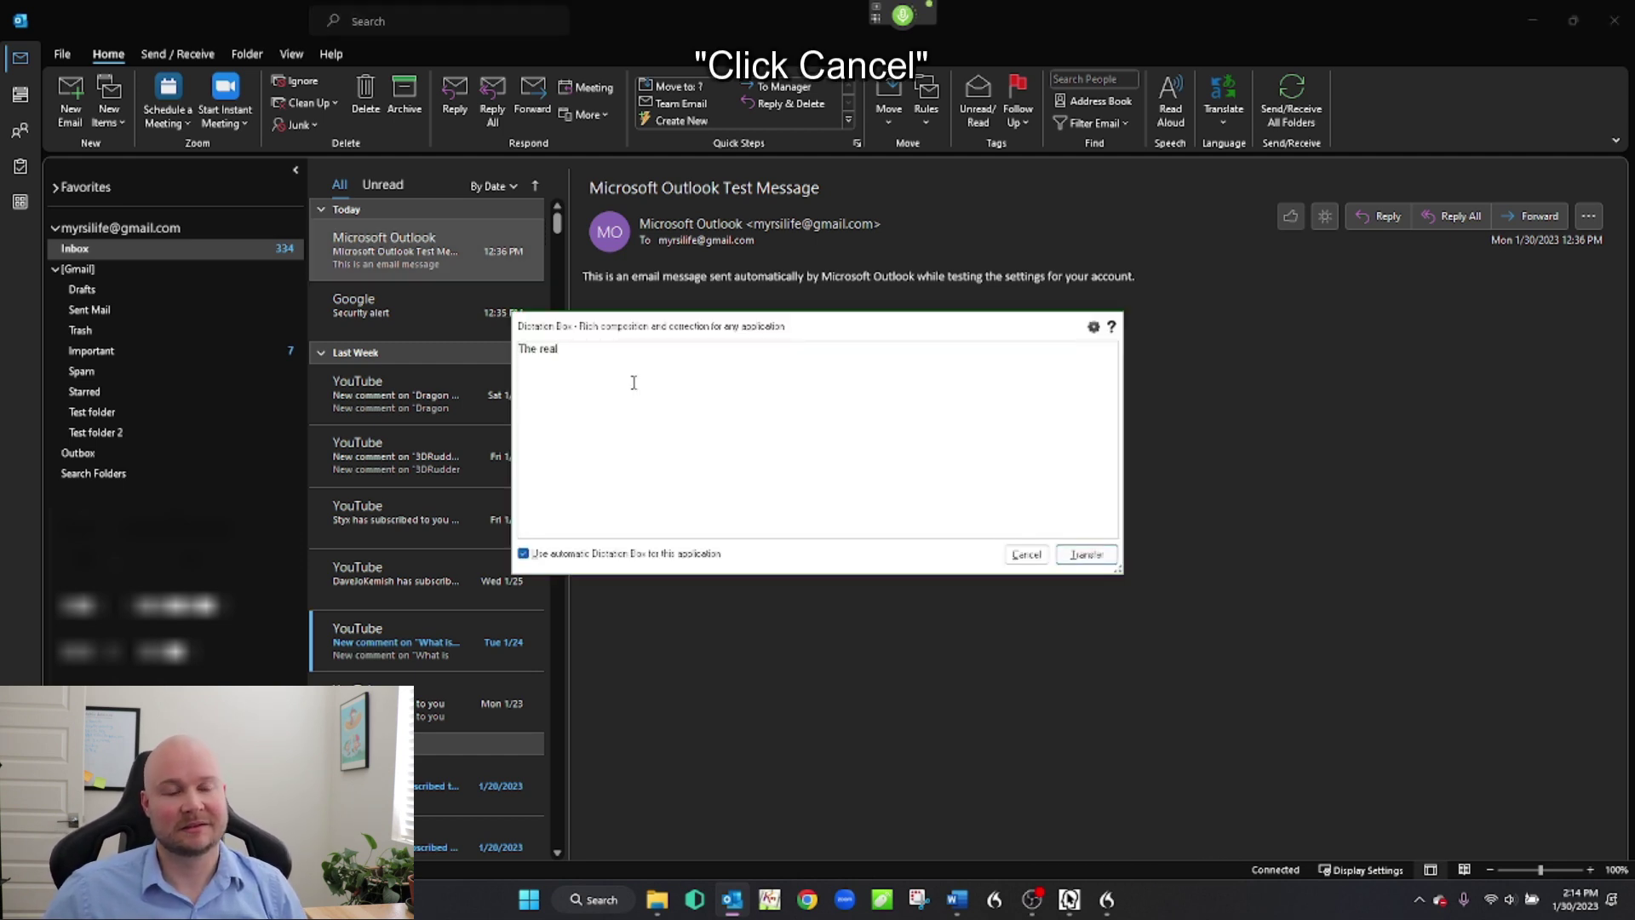
{"action": "left_click", "coordinate": [1028, 555]}
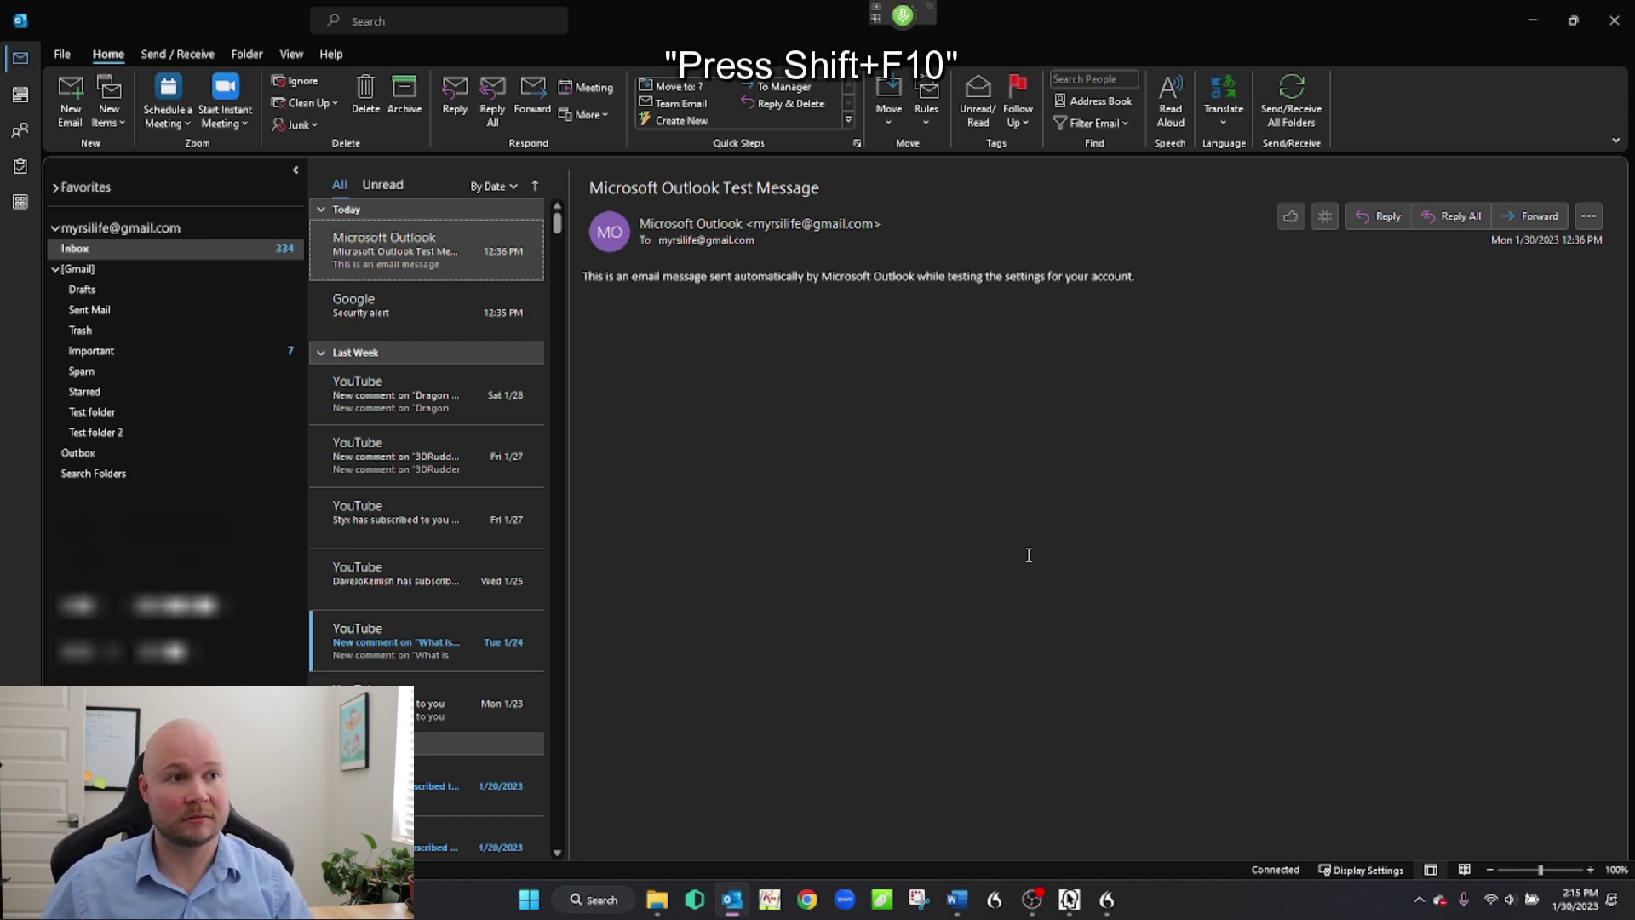
- Start creating a rule based on the selected Microsoft Outlook Test Message
{"action": "key", "text": "shift+F10"}
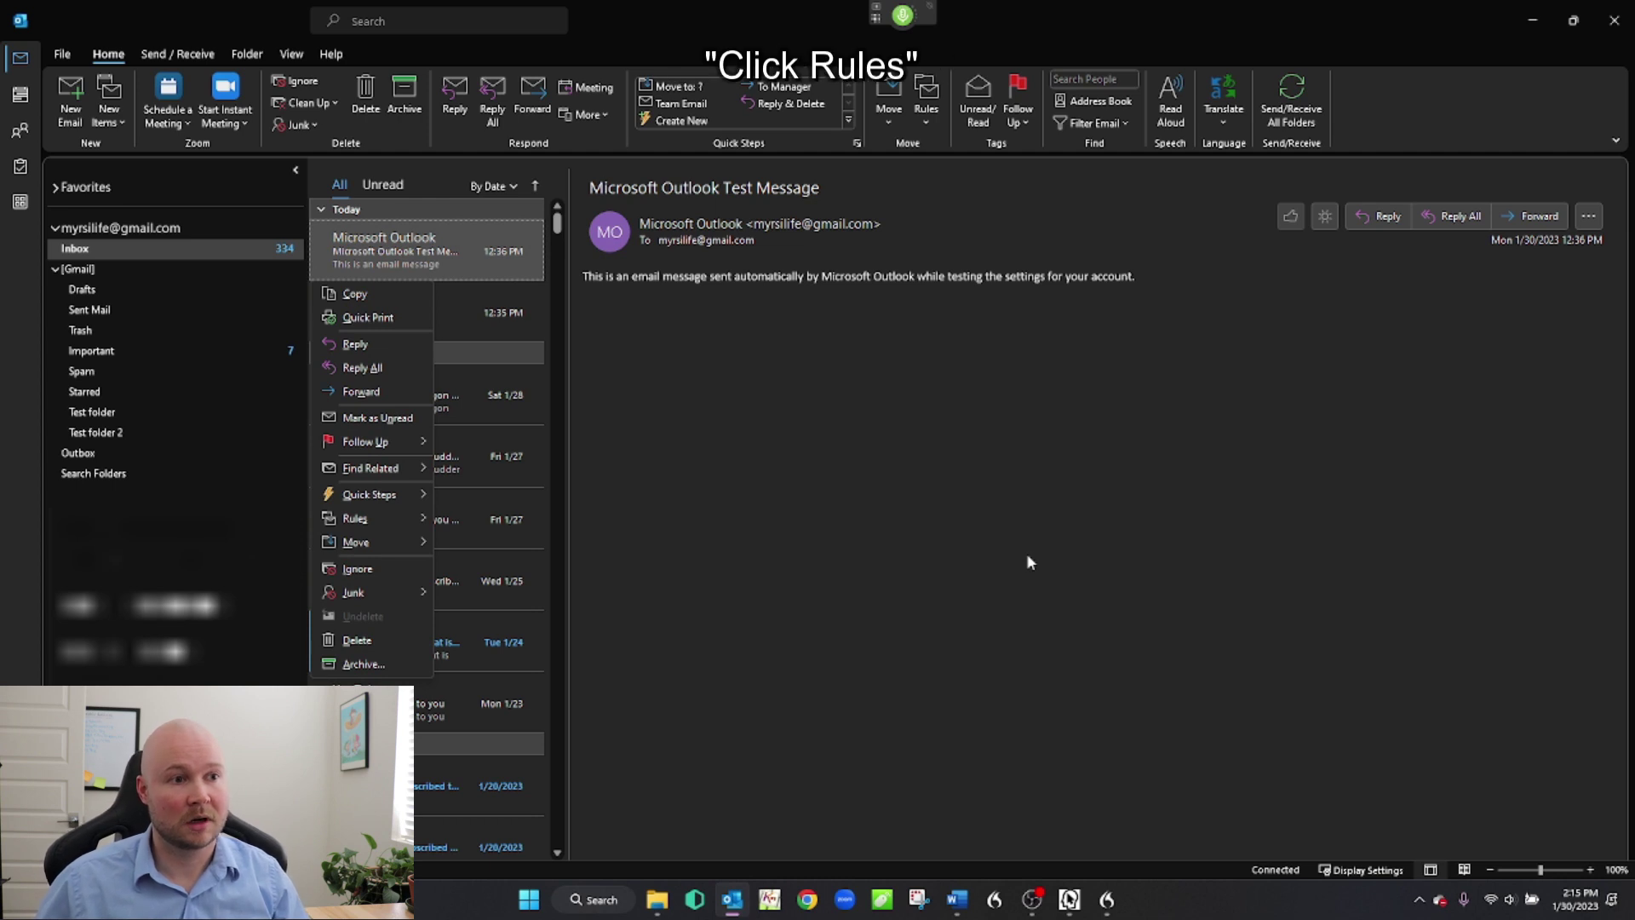
{"action": "key", "text": "s"}
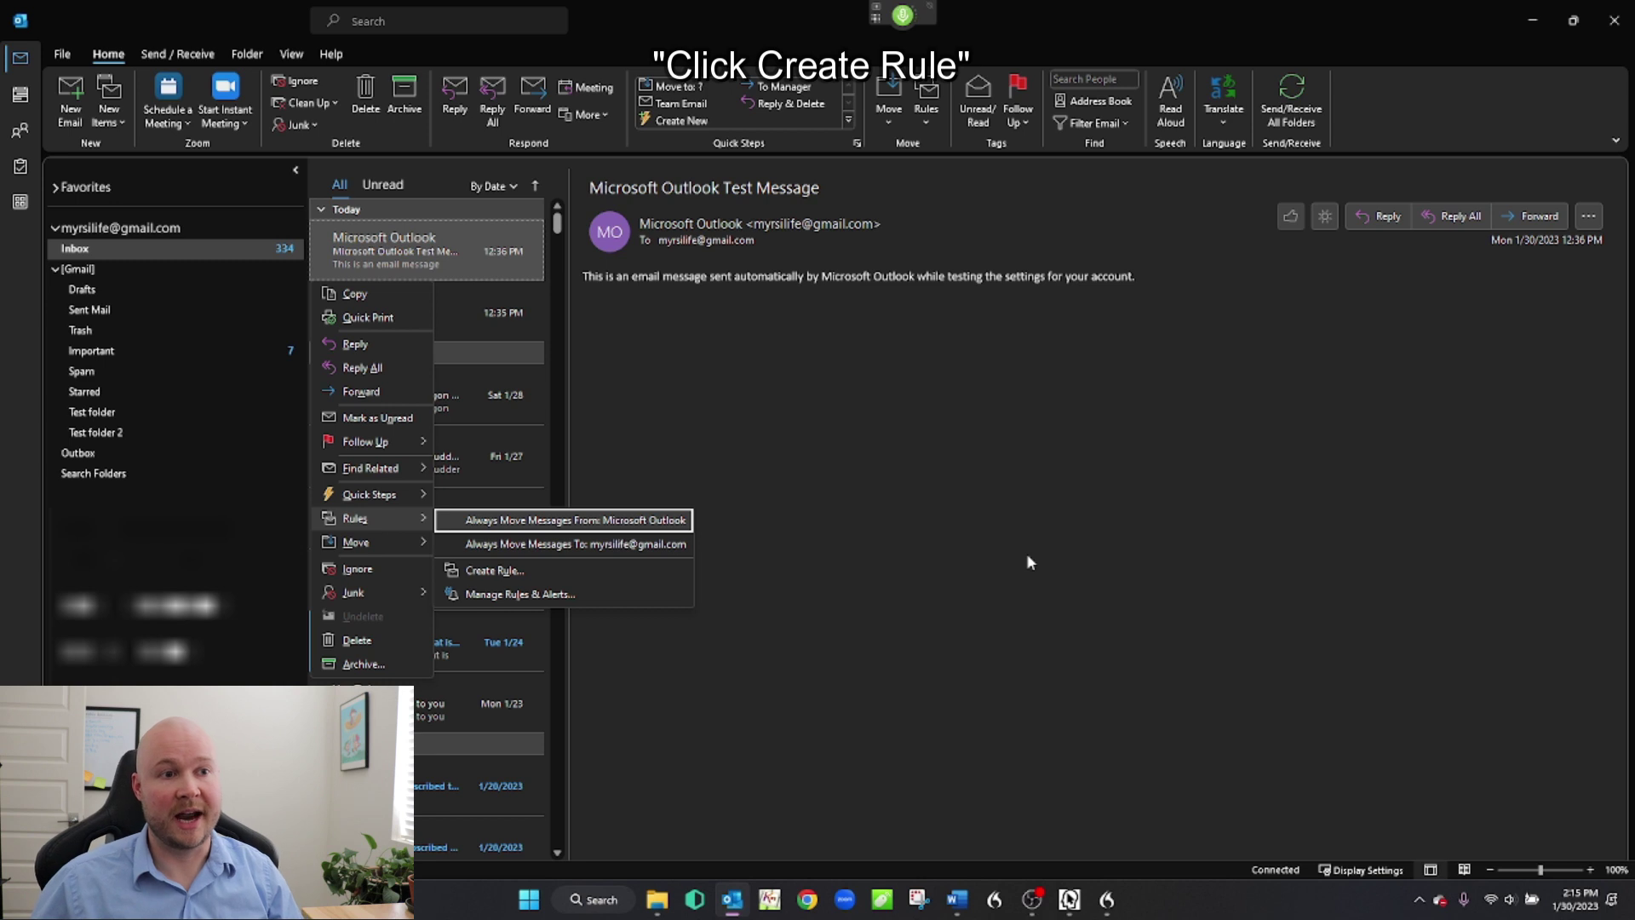
{"action": "key", "text": "Down"}
{"action": "key", "text": "Down"}
{"action": "key", "text": "Return"}
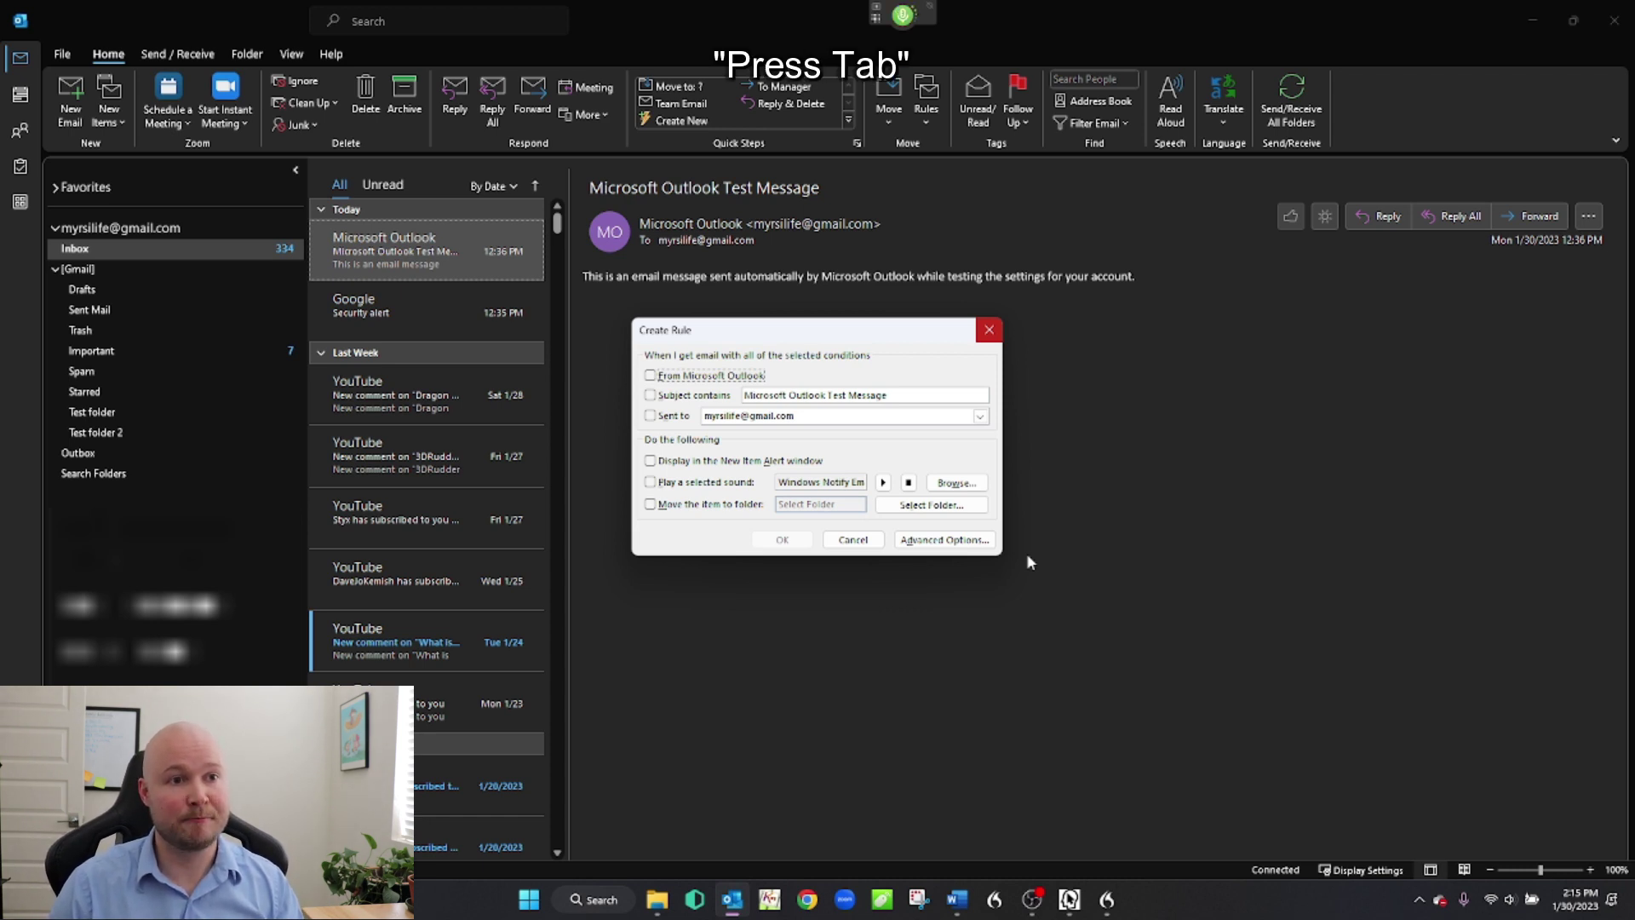
- Set the rule to match subjects containing "Microsoft Outlook Test Message" and move matching items to Test folder 2
{"action": "key", "text": "Tab"}
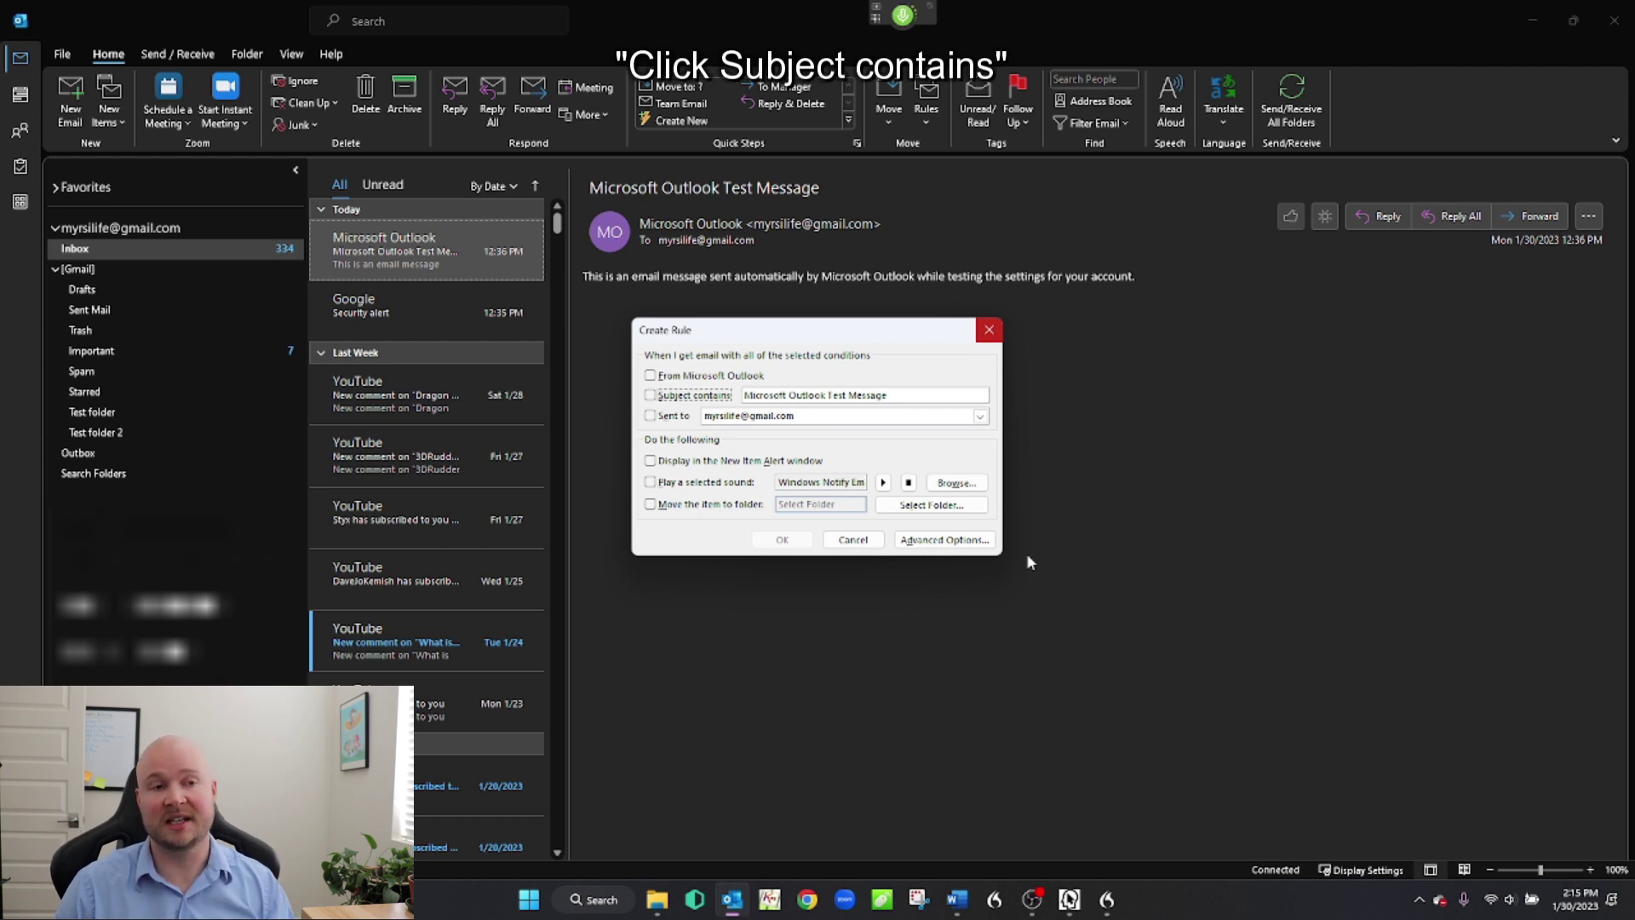
{"action": "key", "text": "space"}
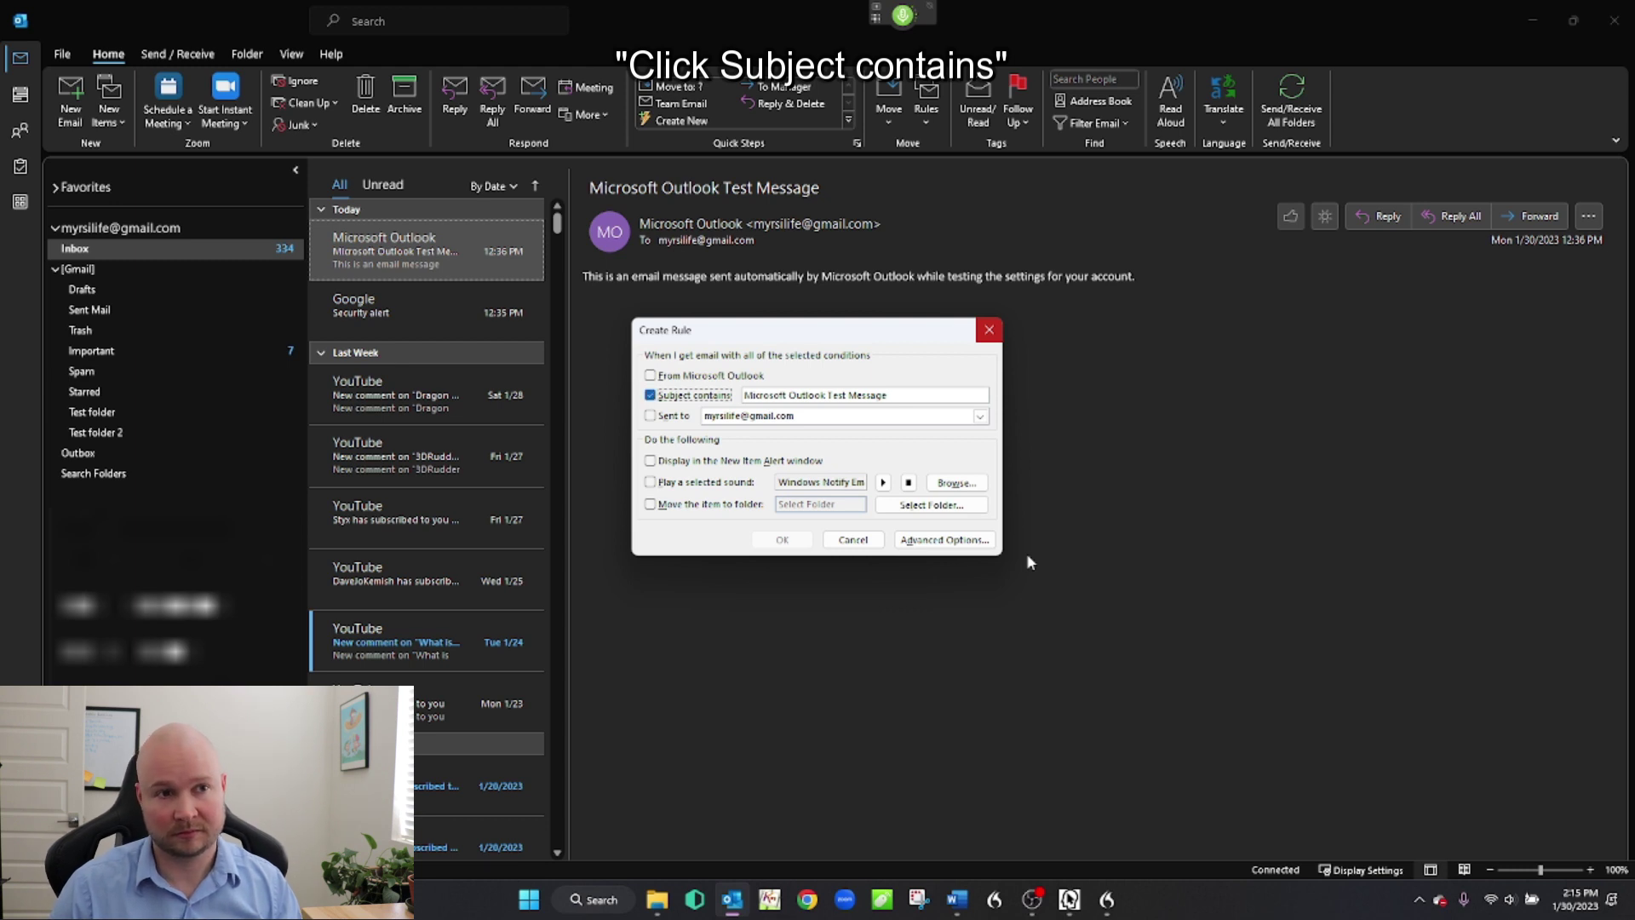
{"action": "key", "text": "Tab"}
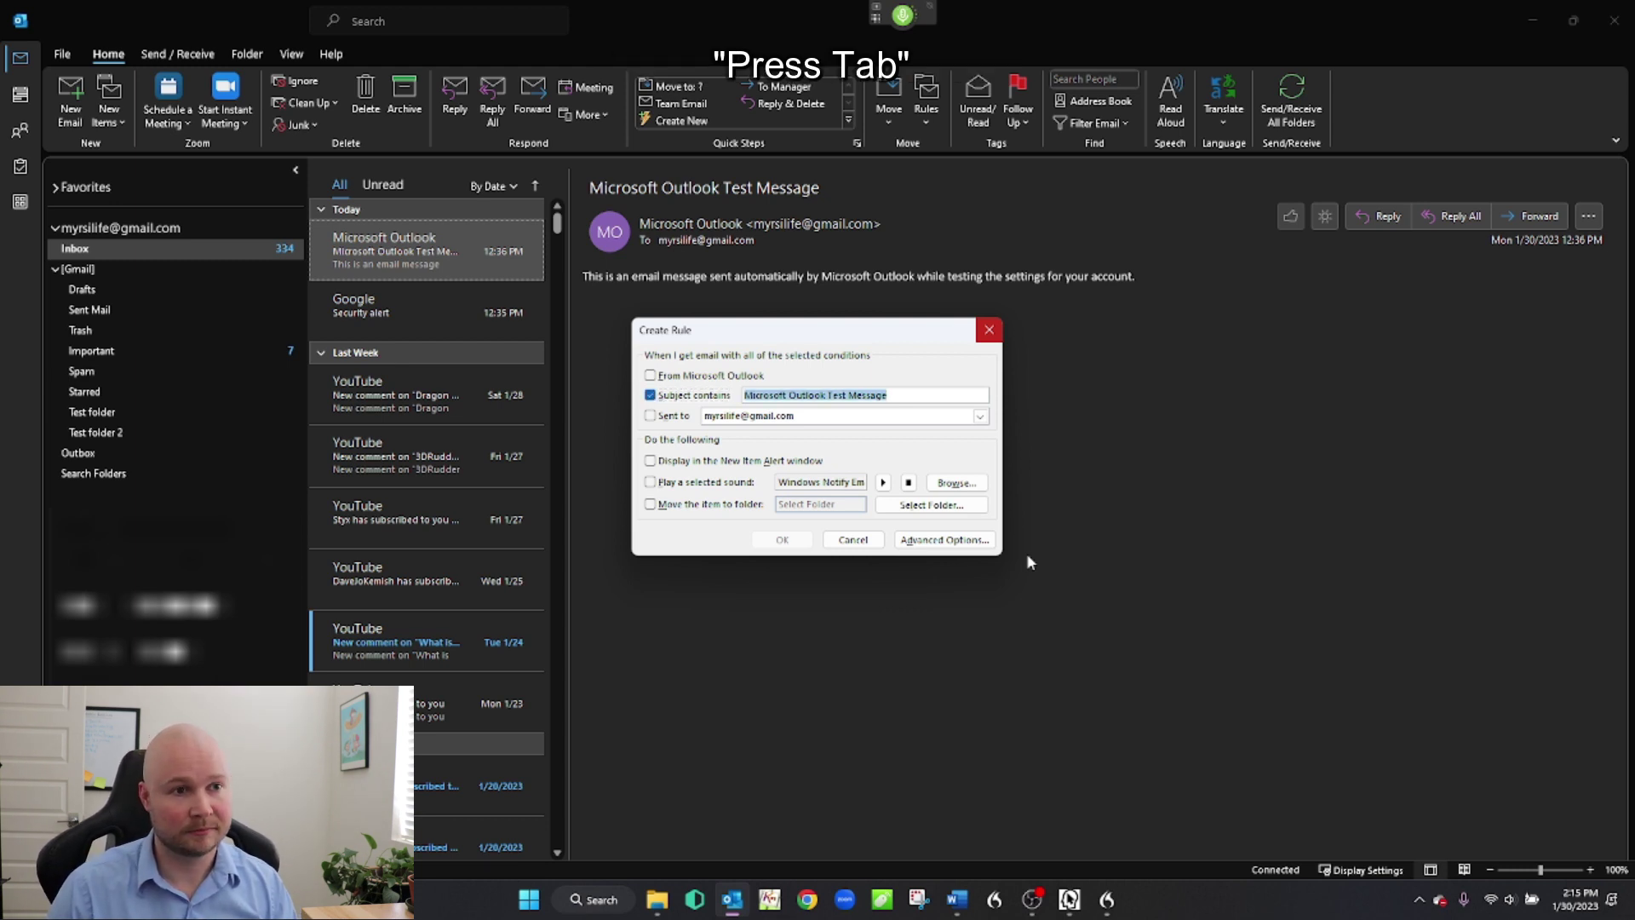
{"action": "key", "text": "Tab"}
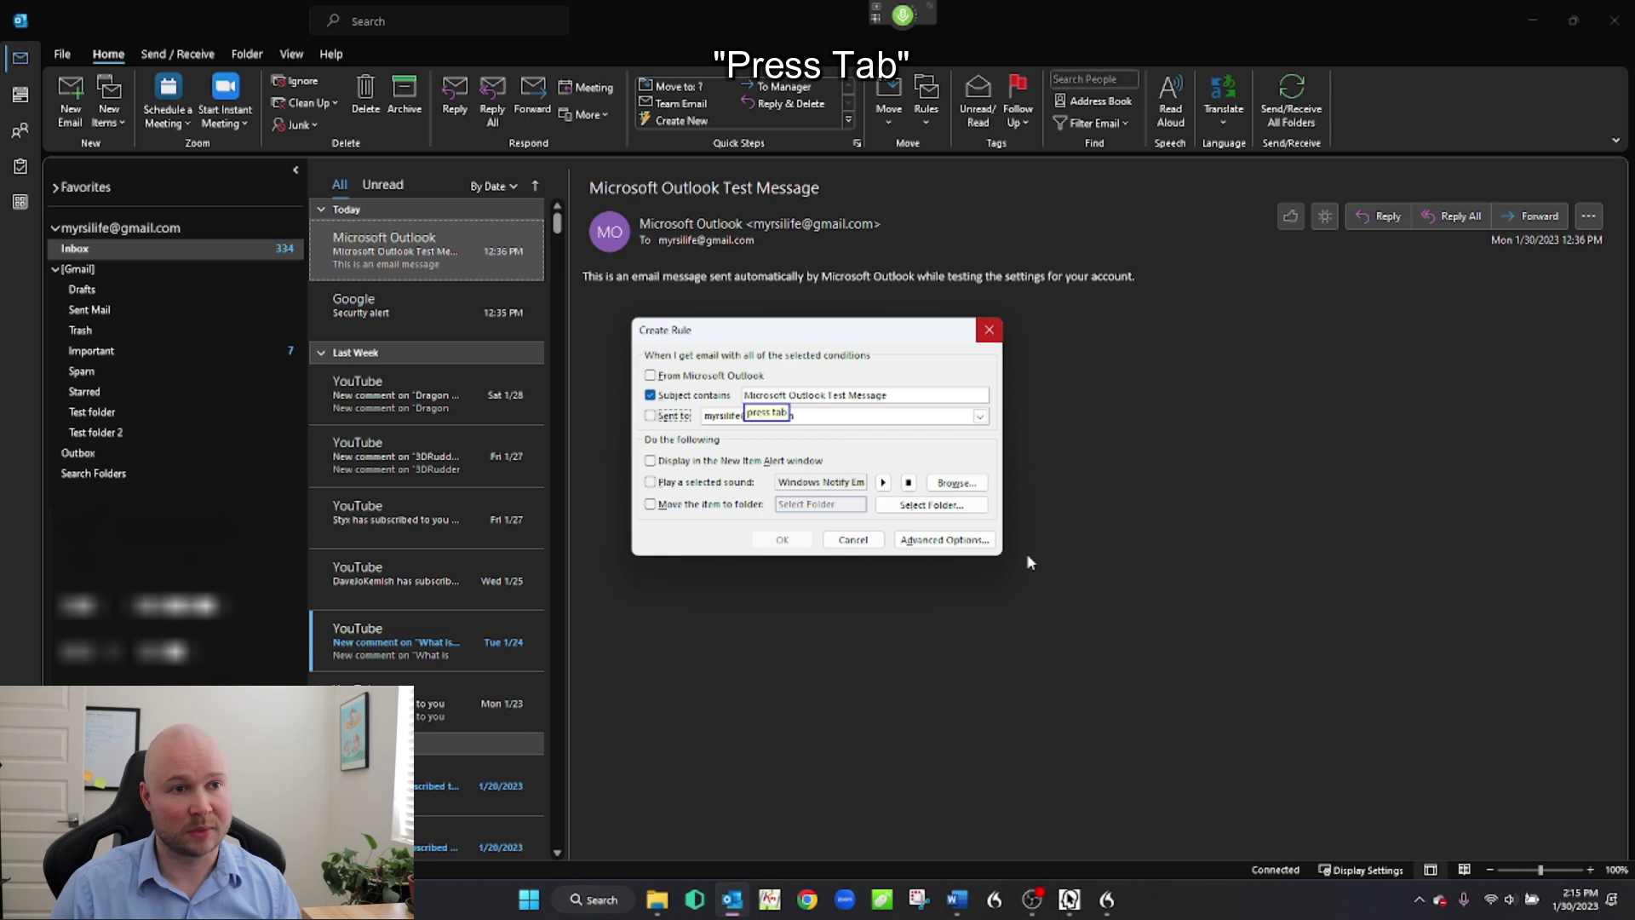
{"action": "key", "text": "Tab"}
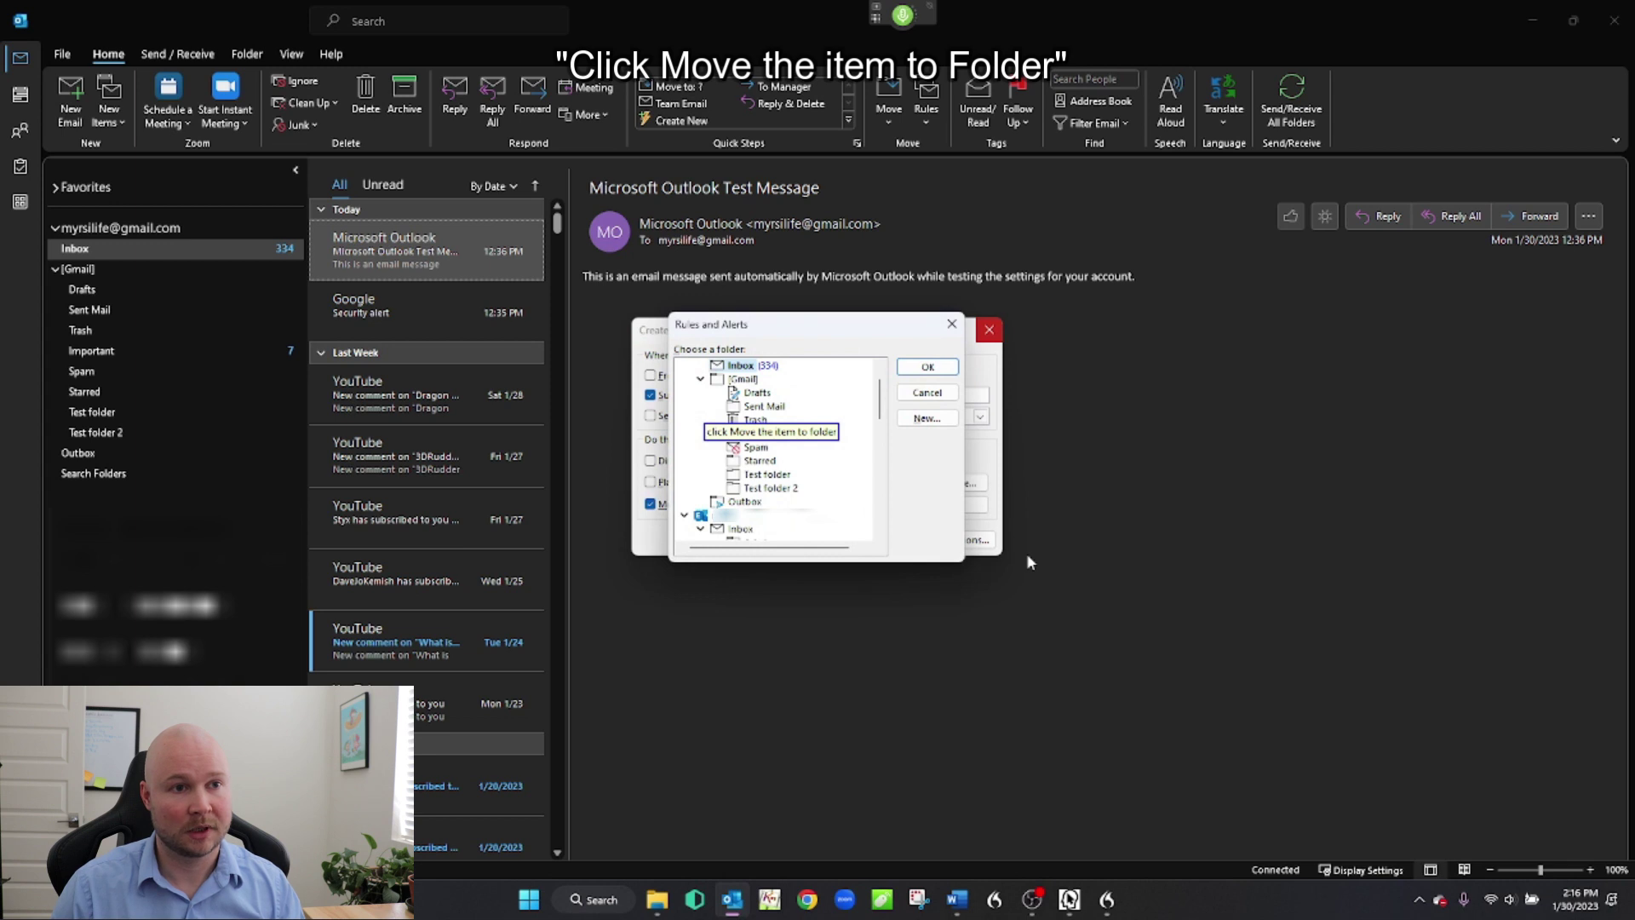
{"action": "left_click", "coordinate": [771, 488]}
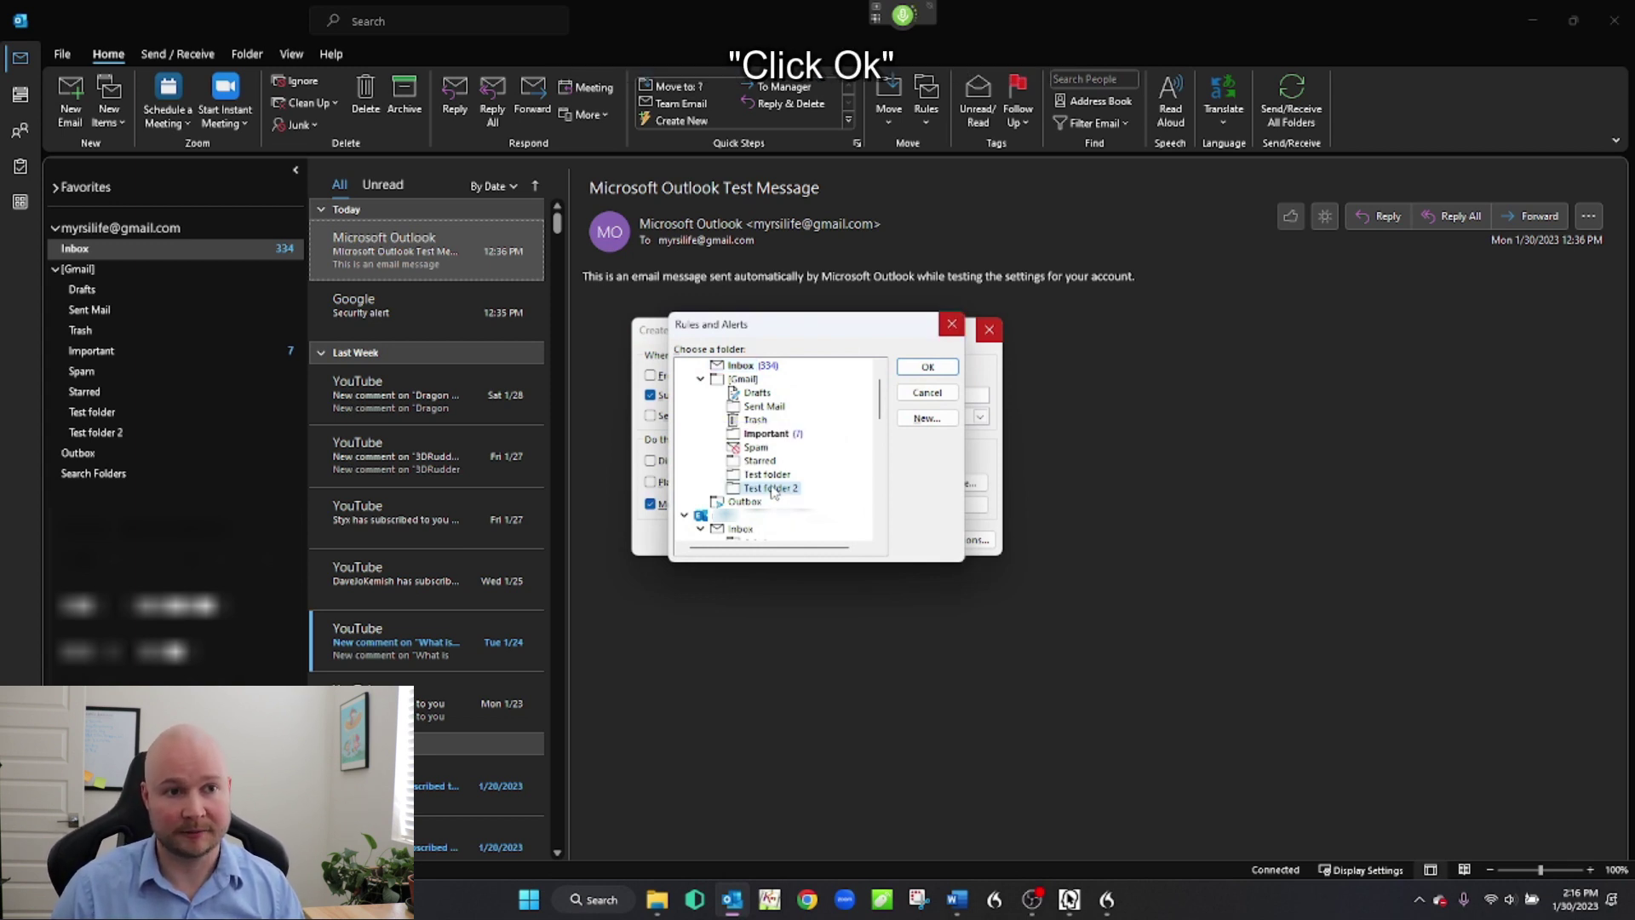
{"action": "key", "text": "Return"}
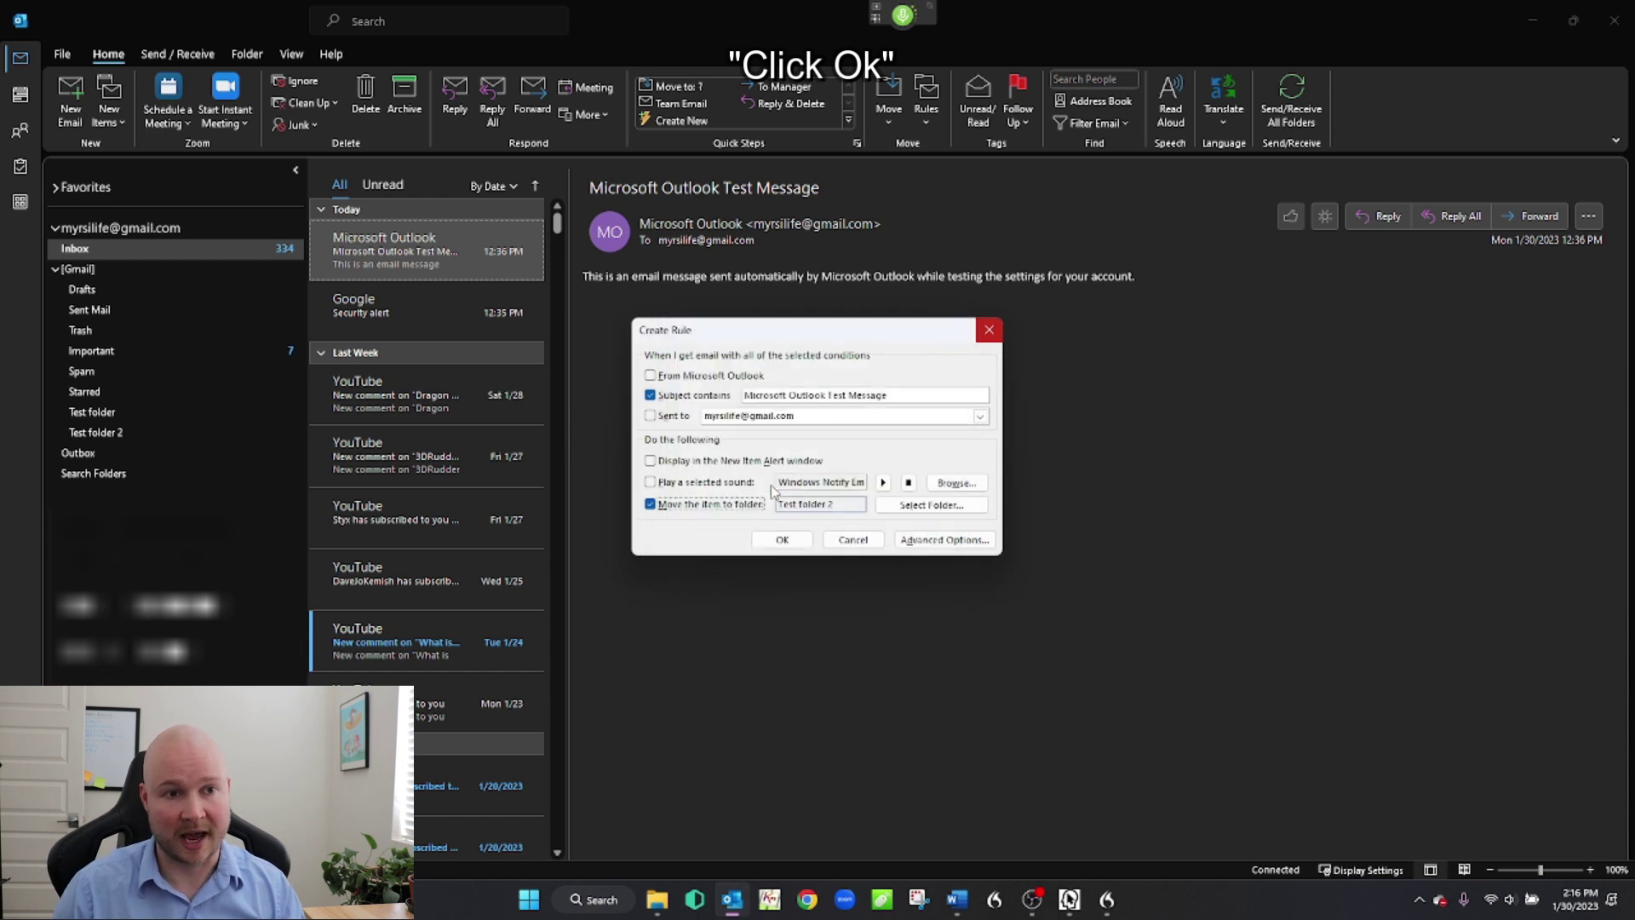
- Create the rule and run it now on messages already in the current folder
{"action": "key", "text": "Return"}
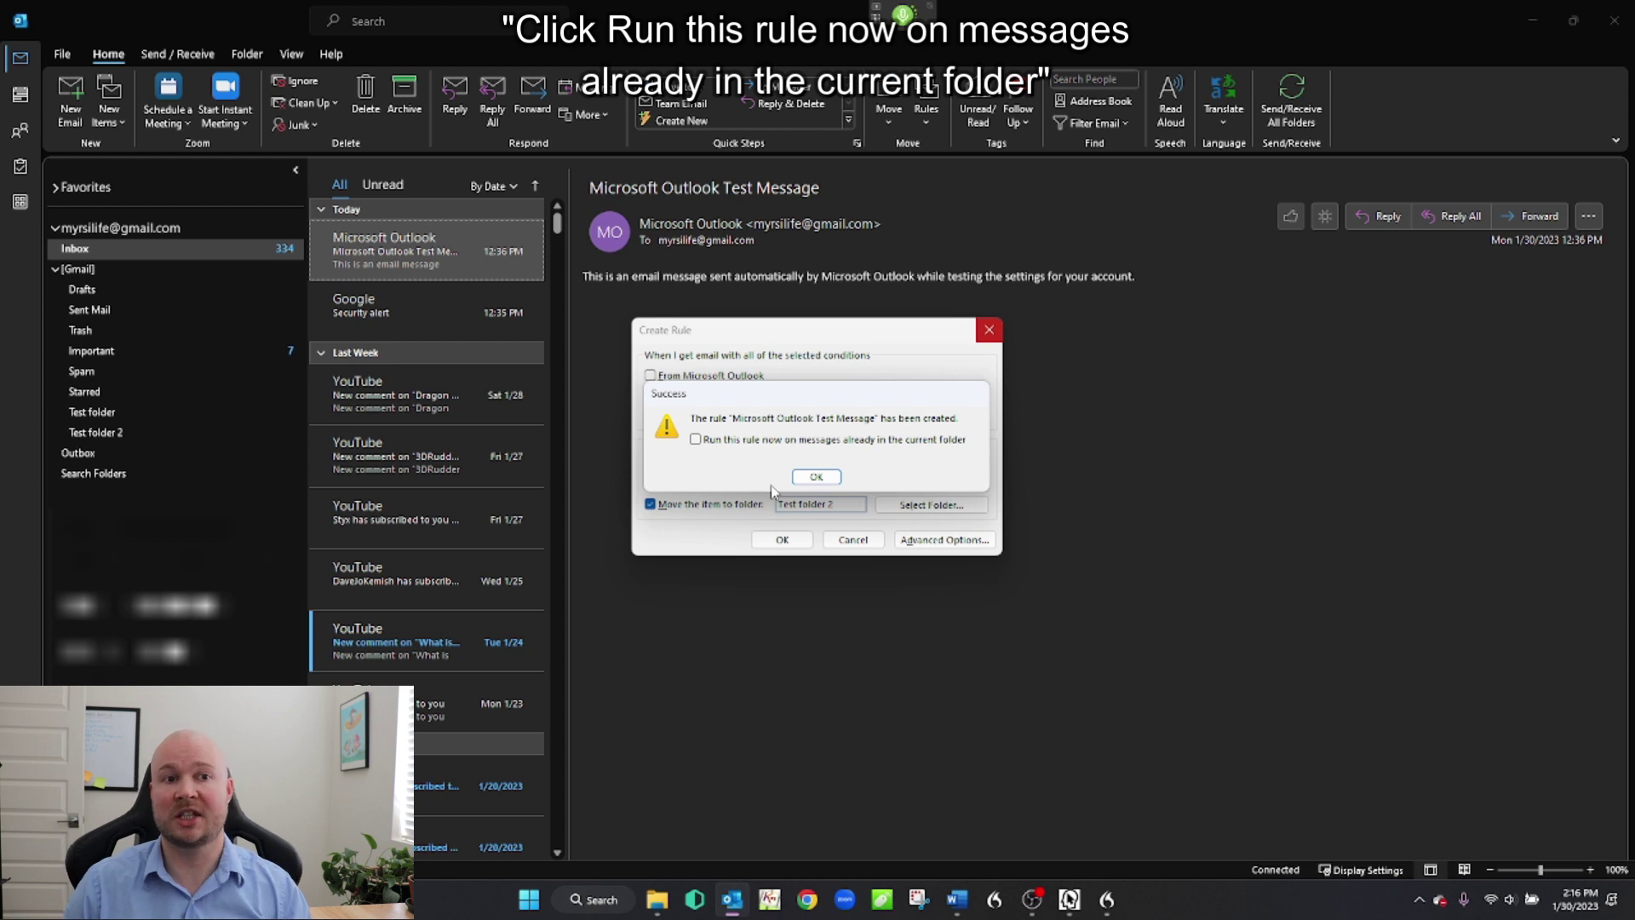
{"action": "key", "text": "alt+r"}
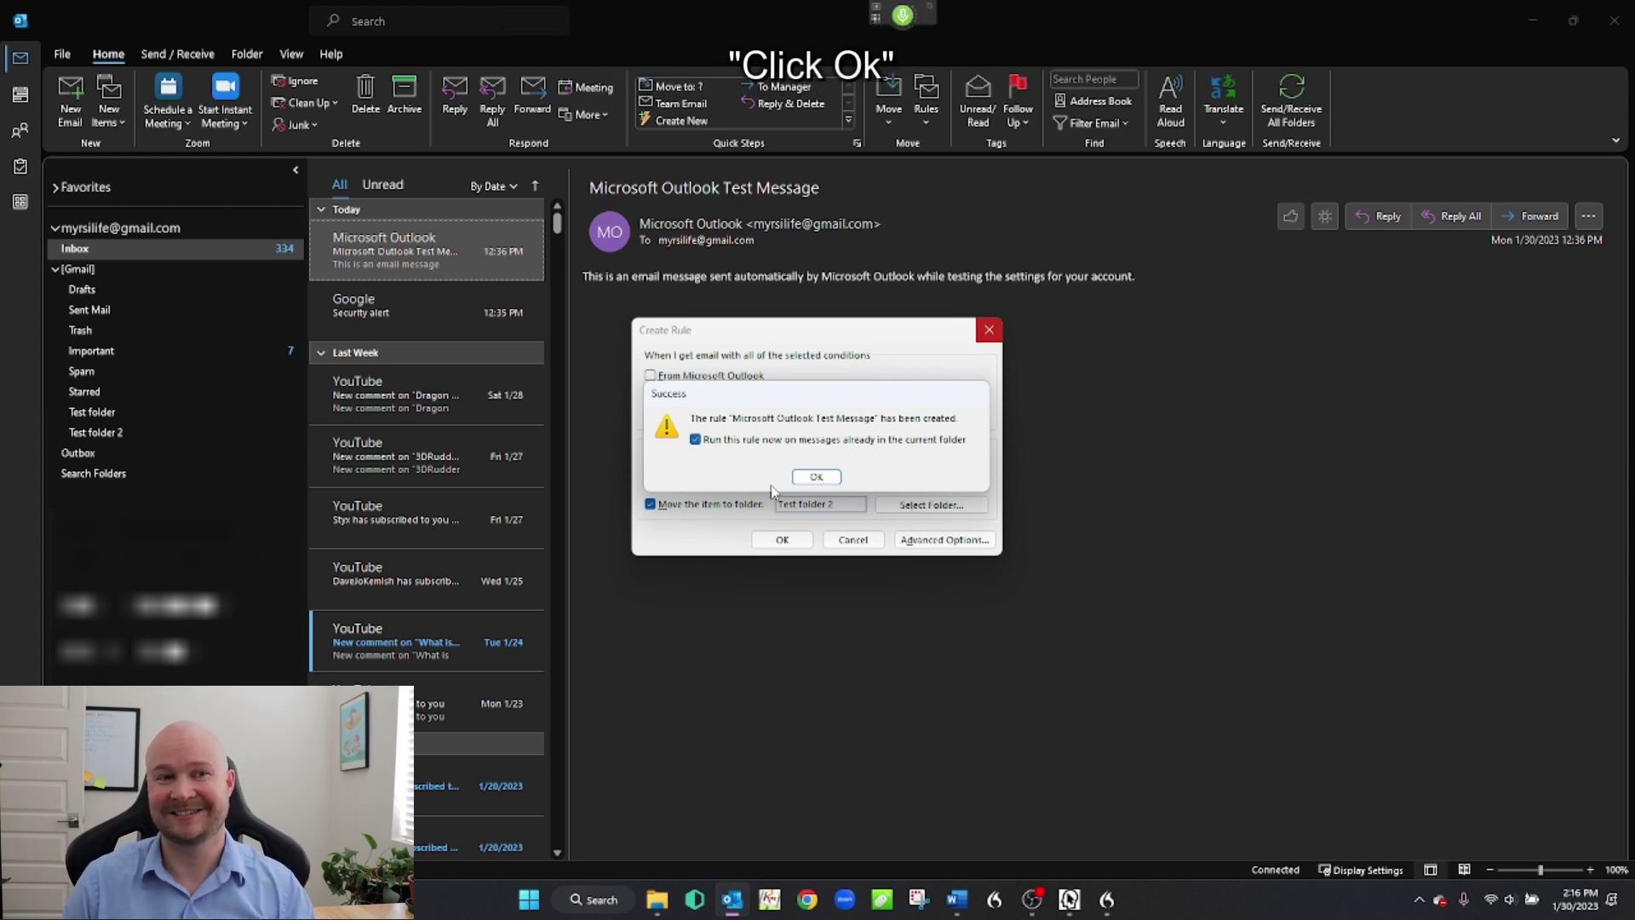
{"action": "key", "text": "Return"}
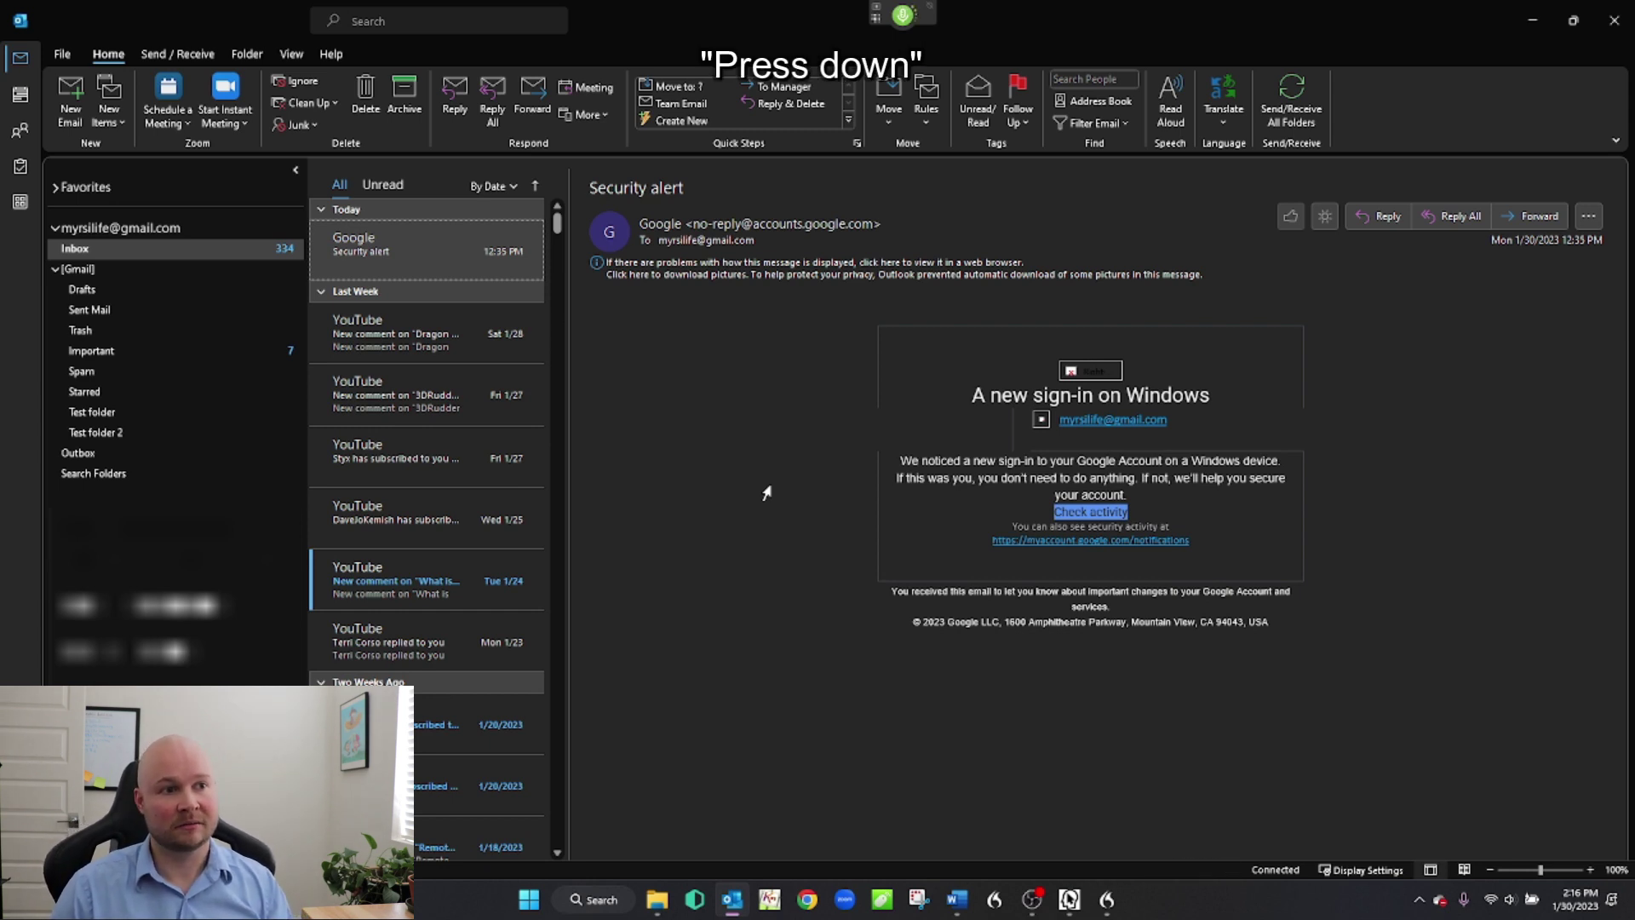
- Open the "Attachment test" message from the inbox in its own window
{"action": "key", "text": "Down"}
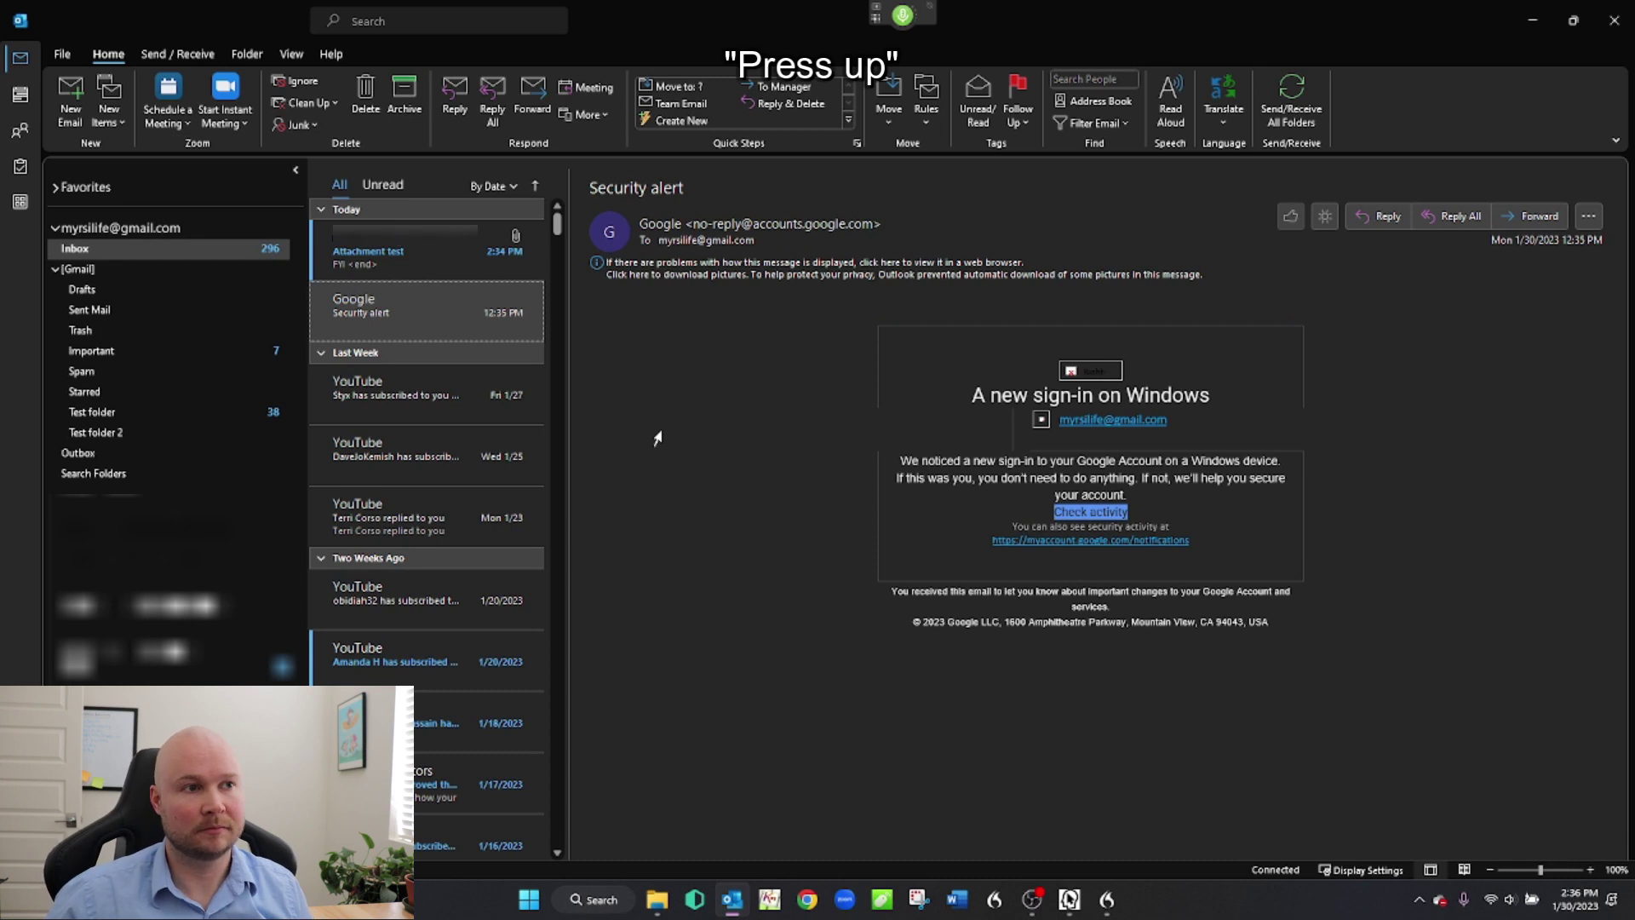
{"action": "key", "text": "Up"}
{"action": "key", "text": "Return"}
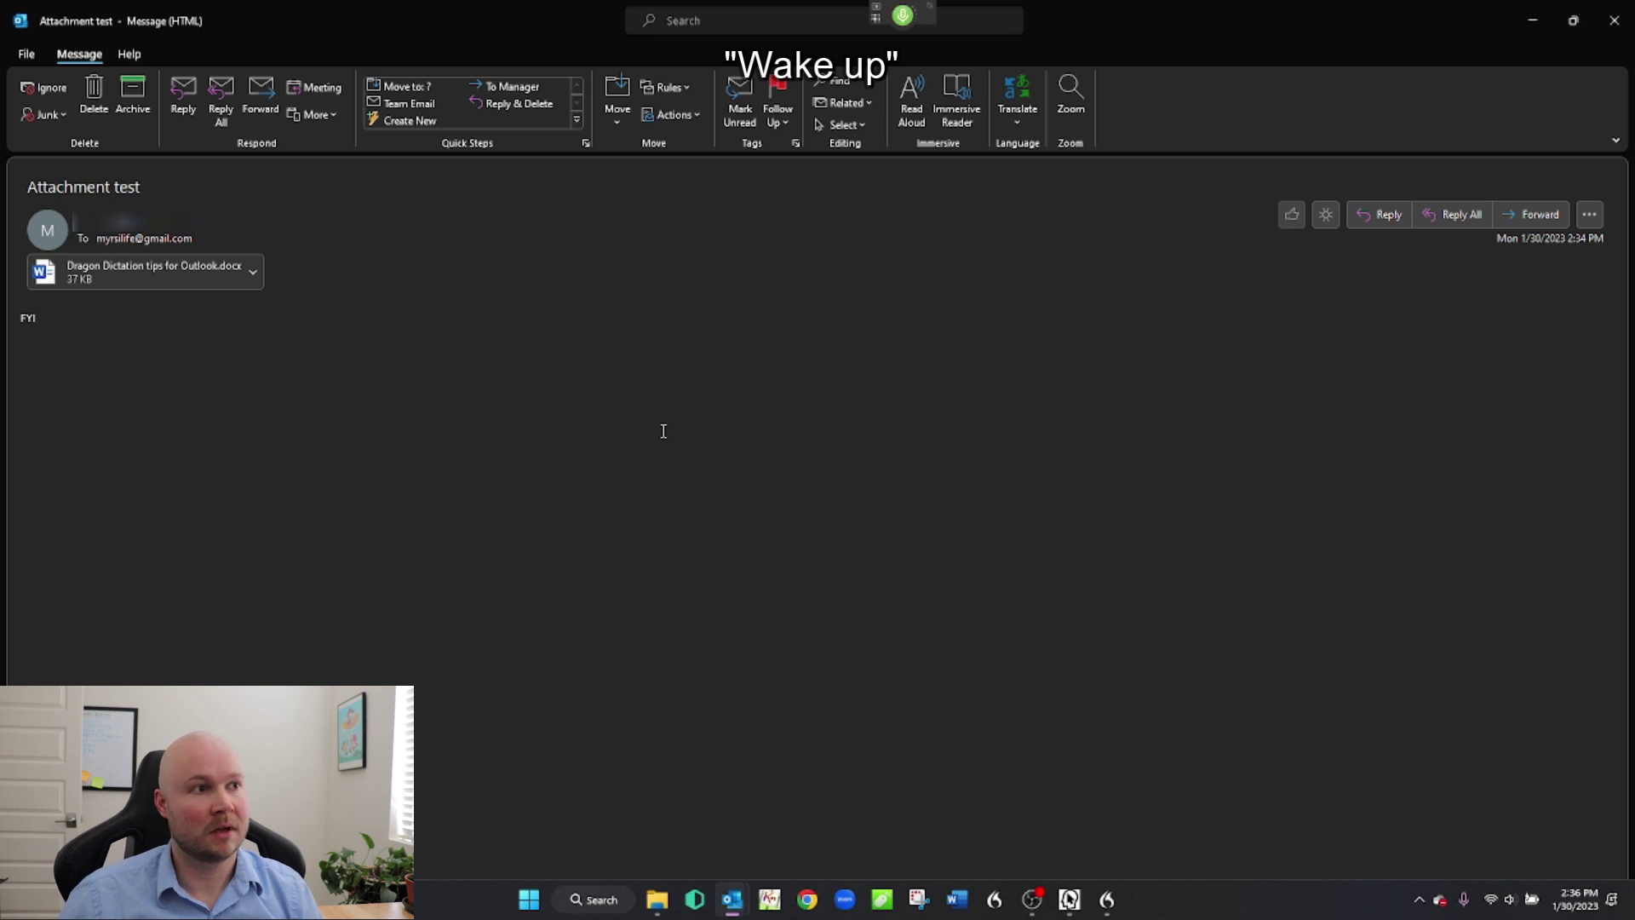
- Open the attached Word document "Dragon Dictation tips for Outlook.docx" from the message
{"action": "key", "text": "Tab"}
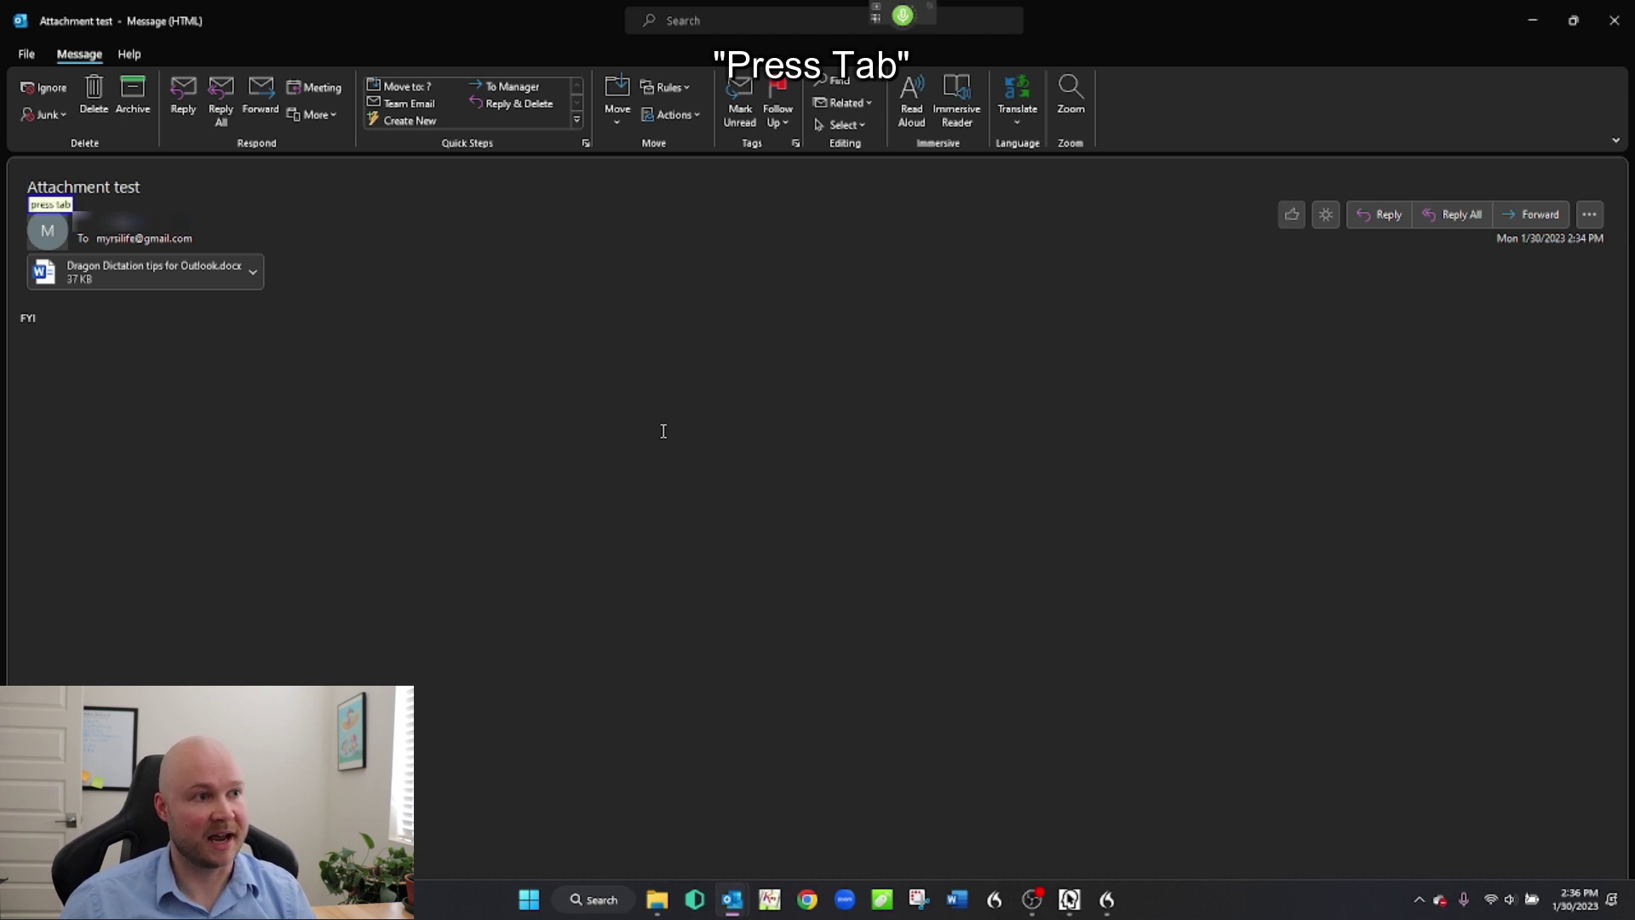
{"action": "key", "text": "Tab"}
{"action": "key", "text": "Tab"}
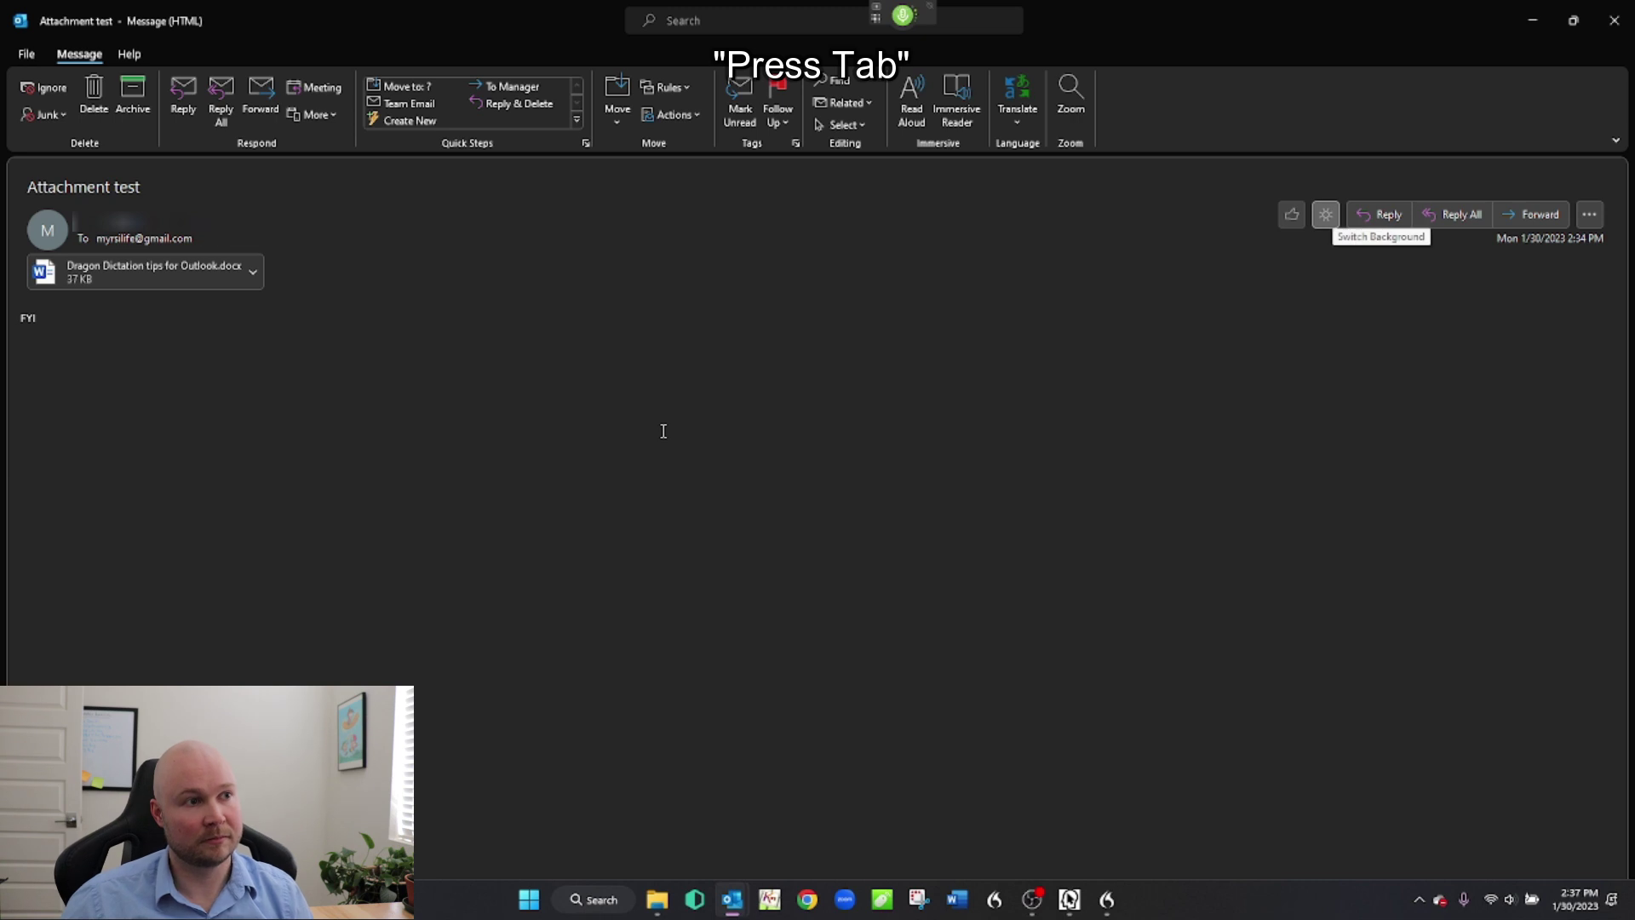
{"action": "key", "text": "Tab"}
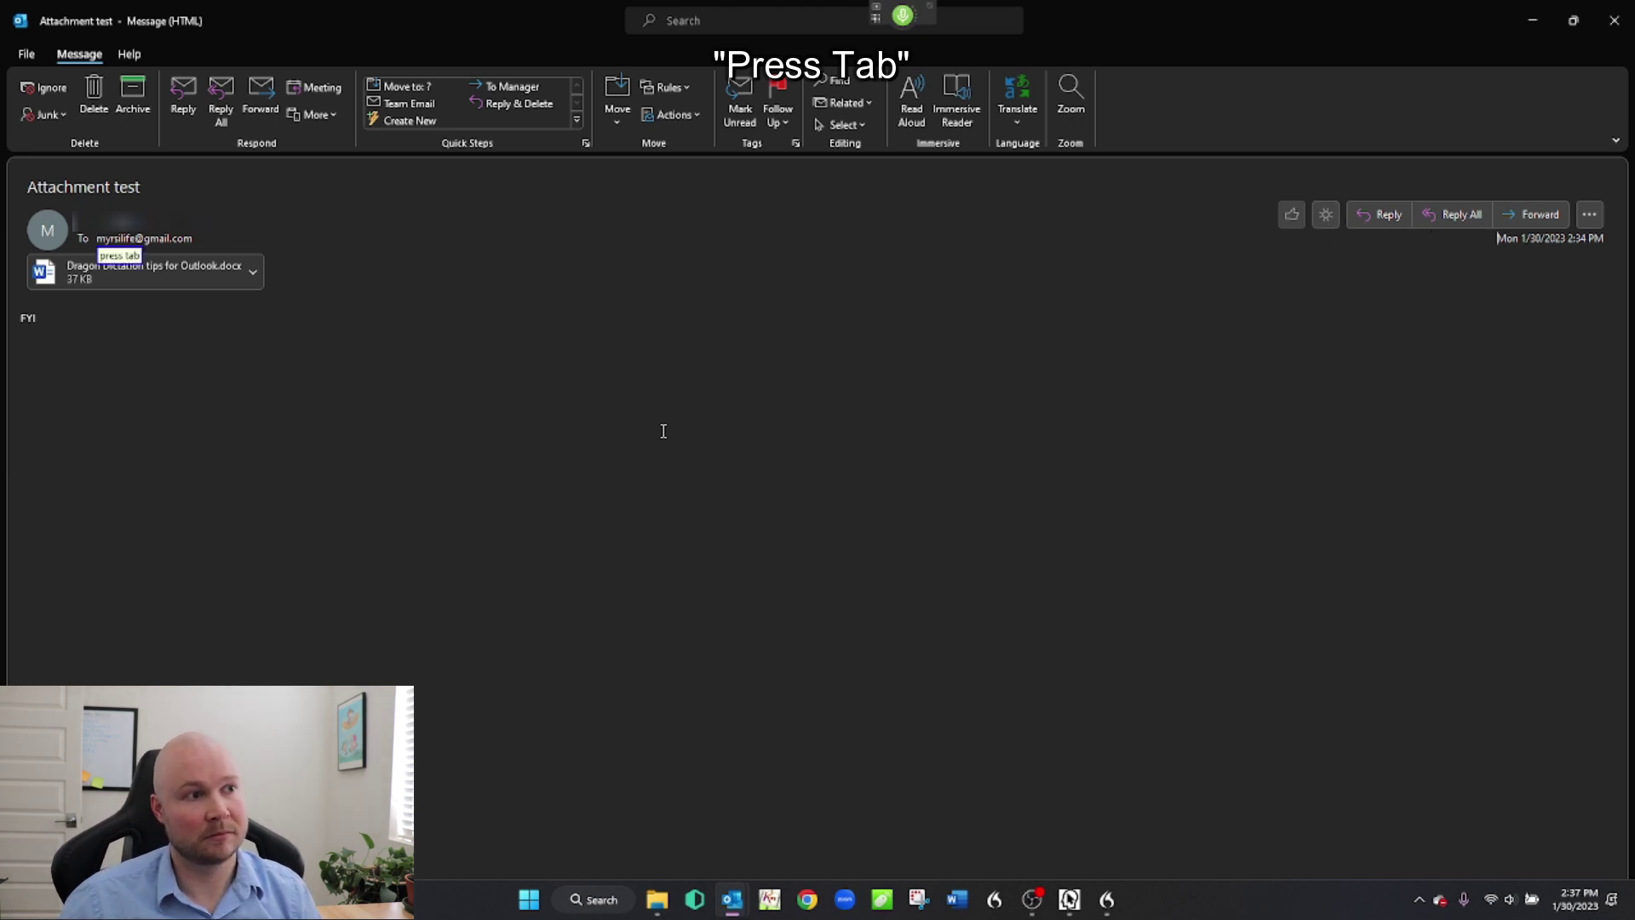
{"action": "key", "text": "Return"}
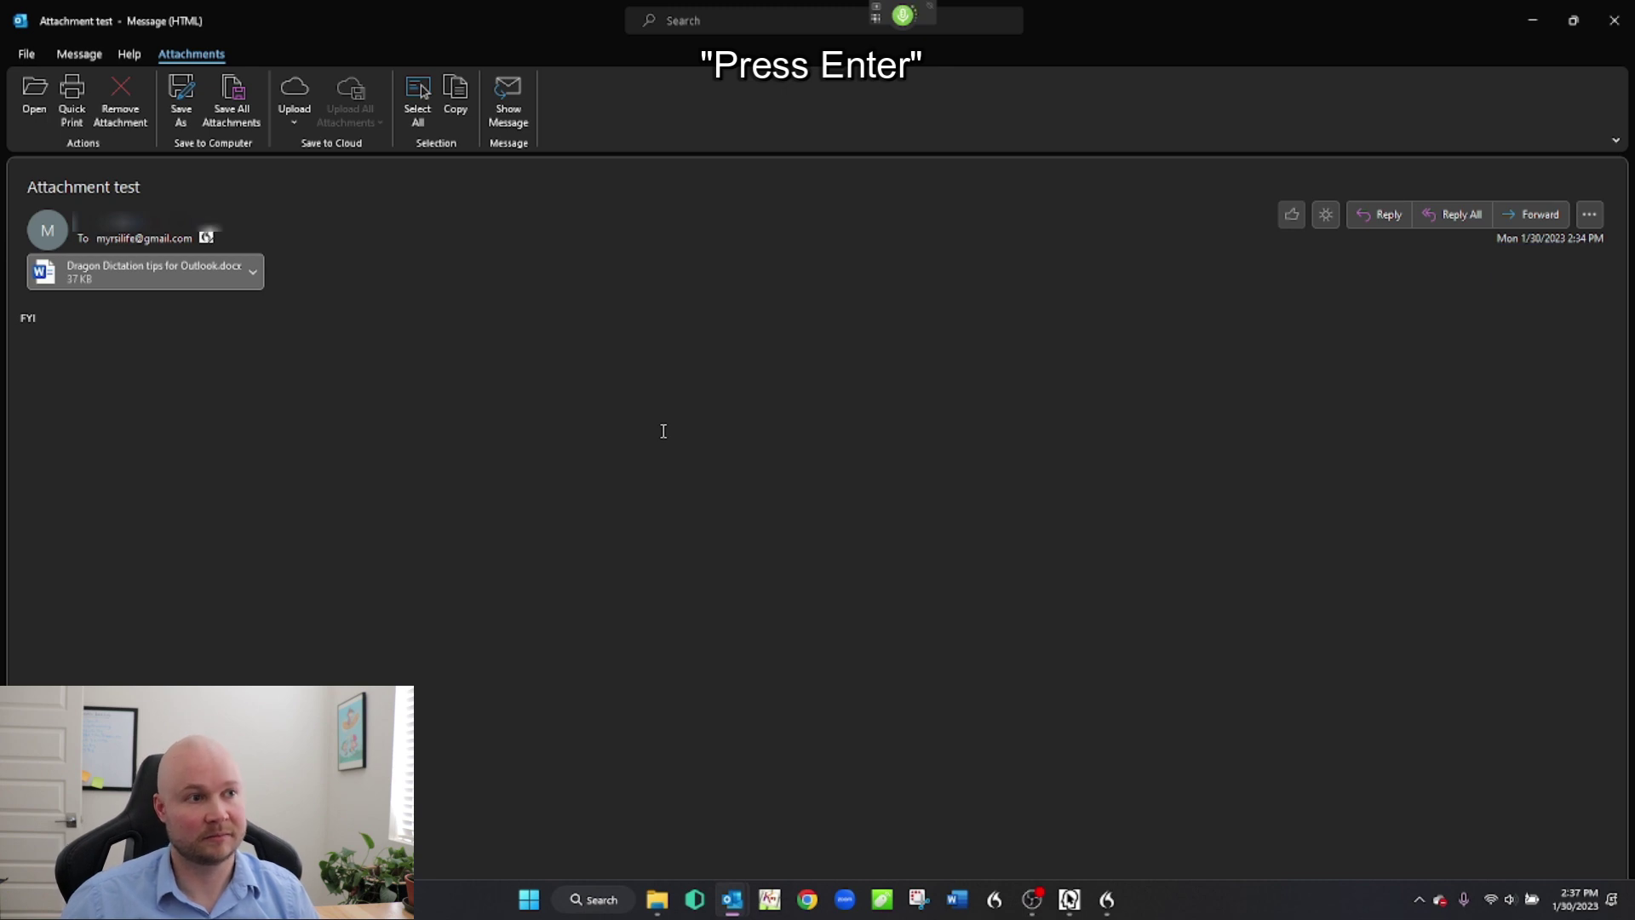
{"action": "key", "text": "Return"}
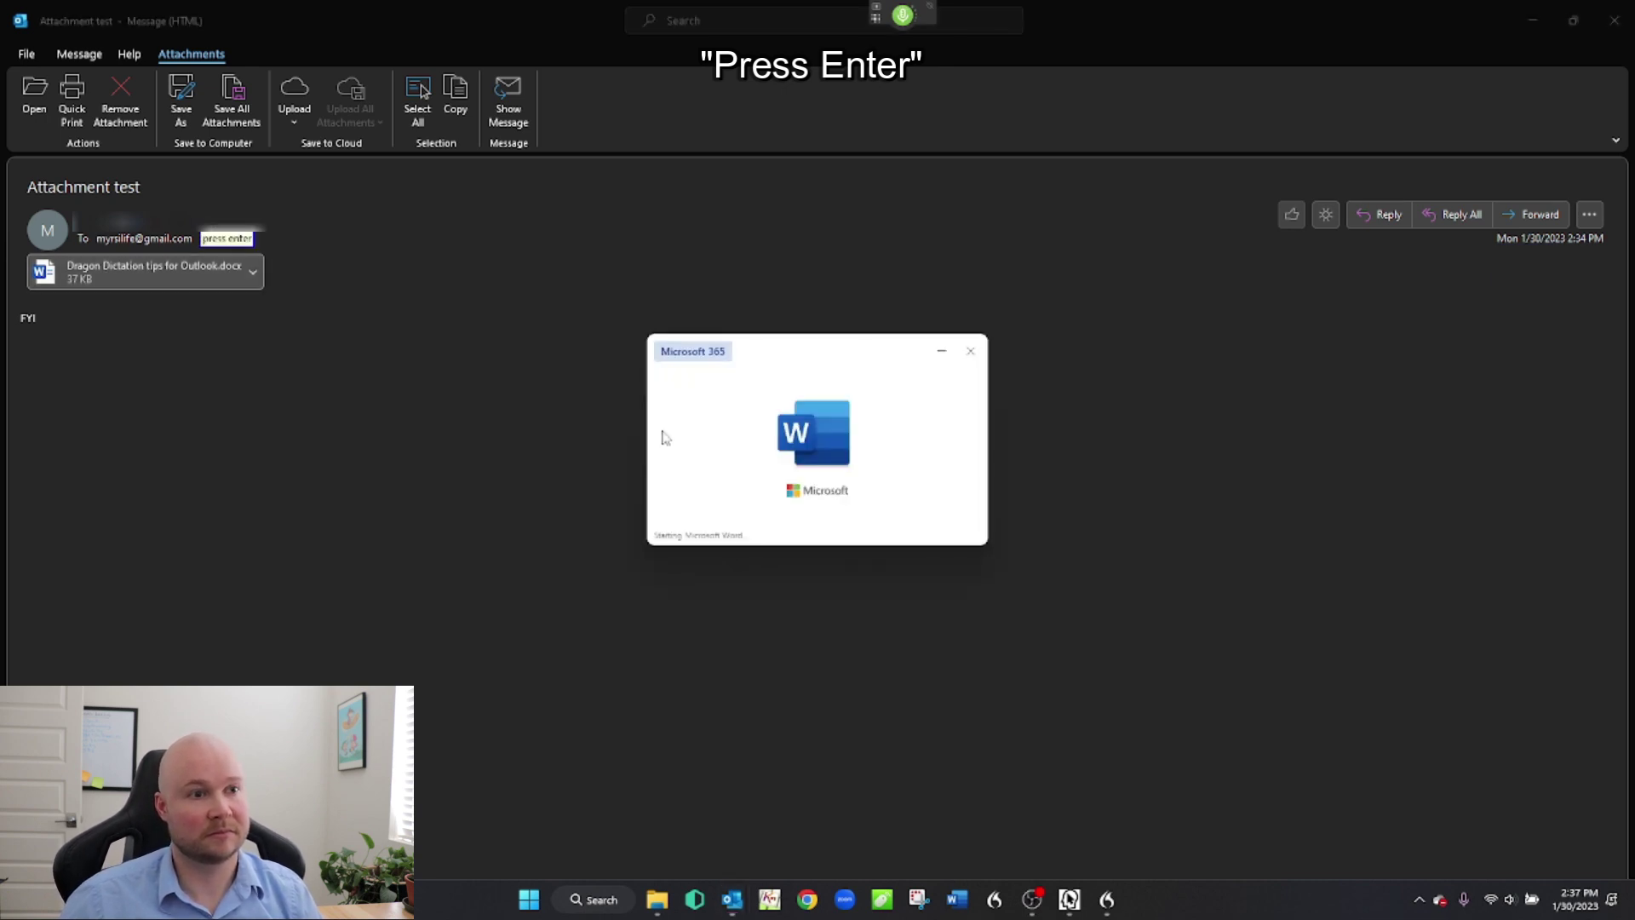